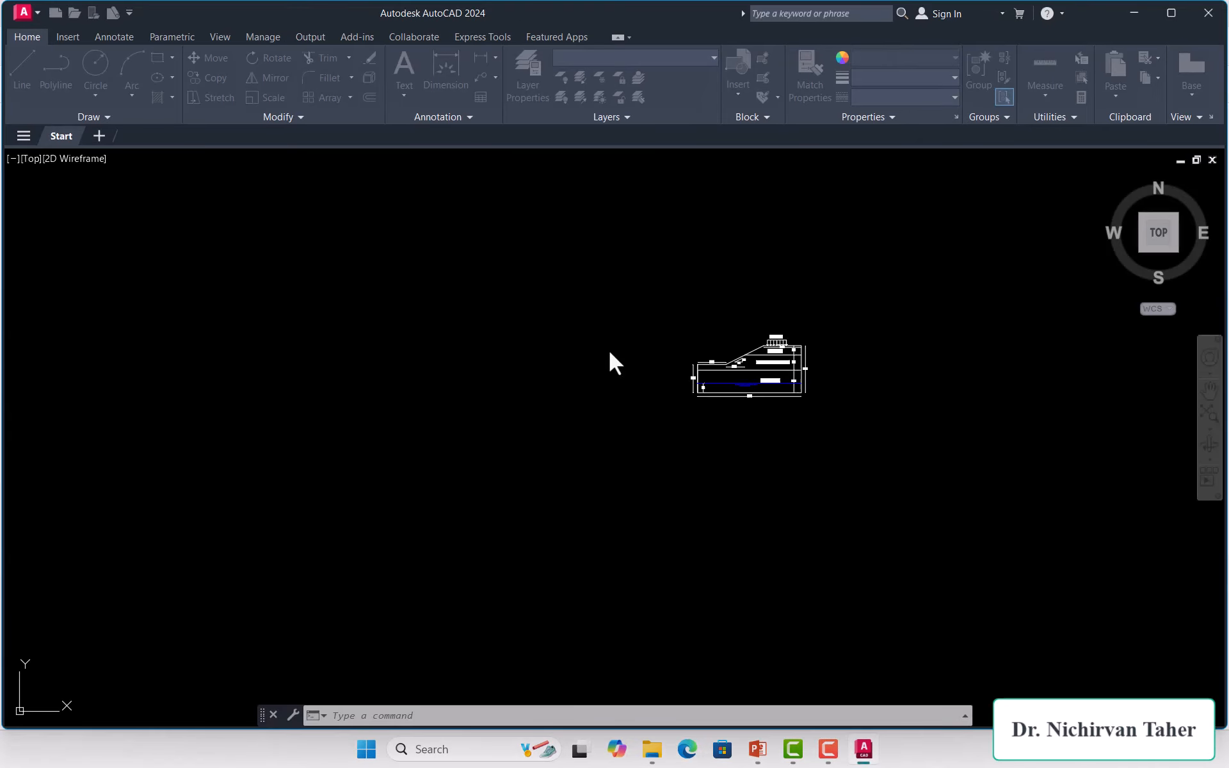
Step: Erase the 25.0 dimension, the Dense Sand label and the water-table lines
scroll(851, 333, up, 1)
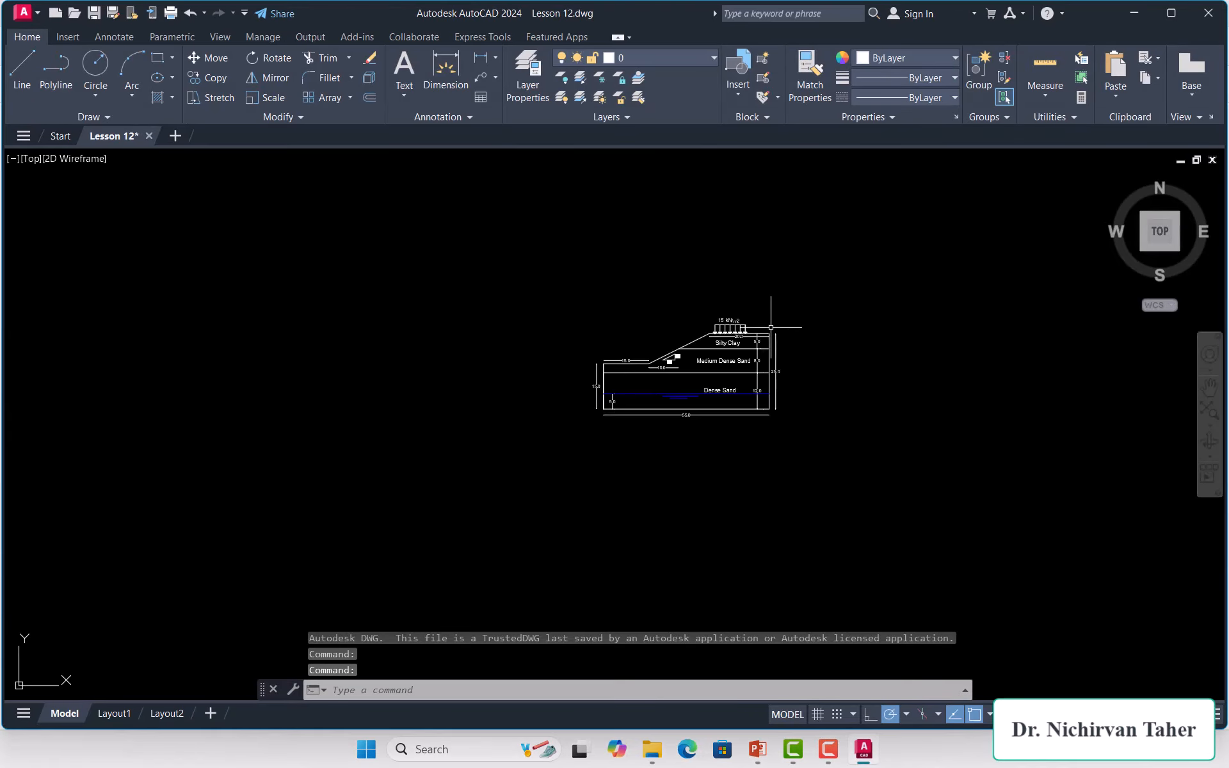
scroll(761, 332, up, 1)
scroll(690, 380, up, 1)
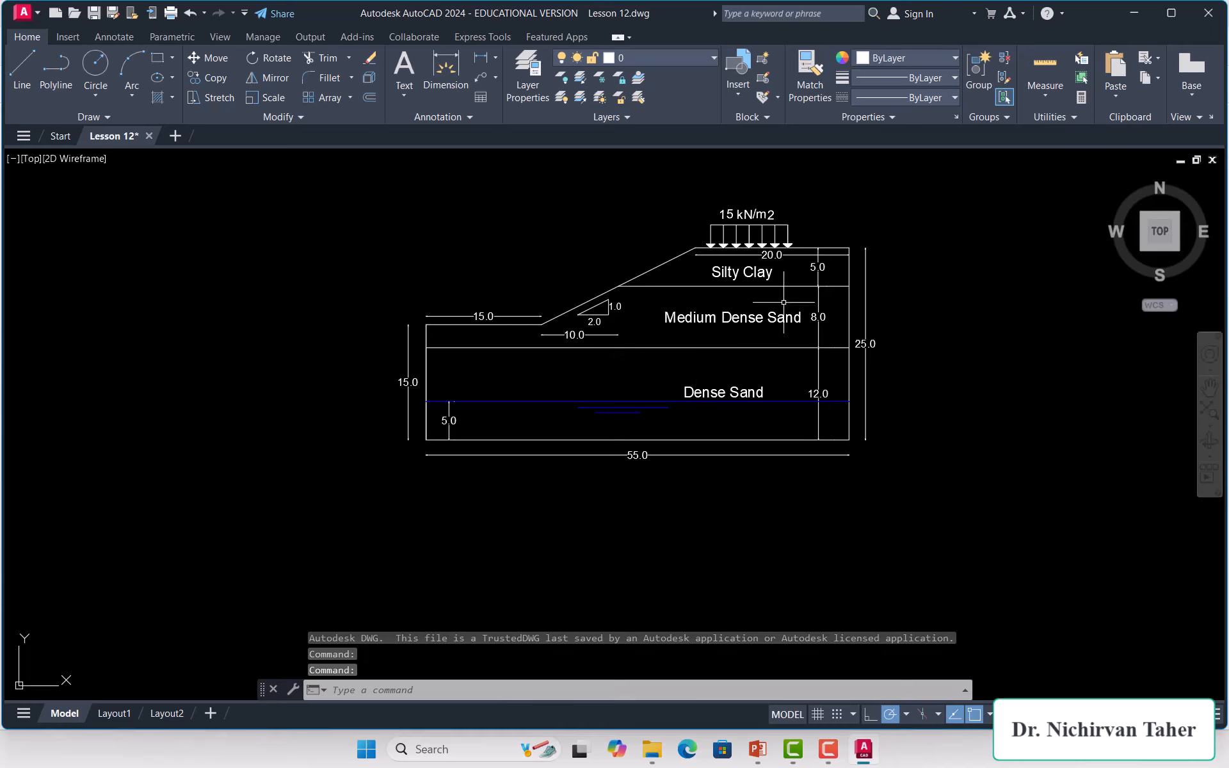
scroll(783, 301, up, 1)
click(908, 388)
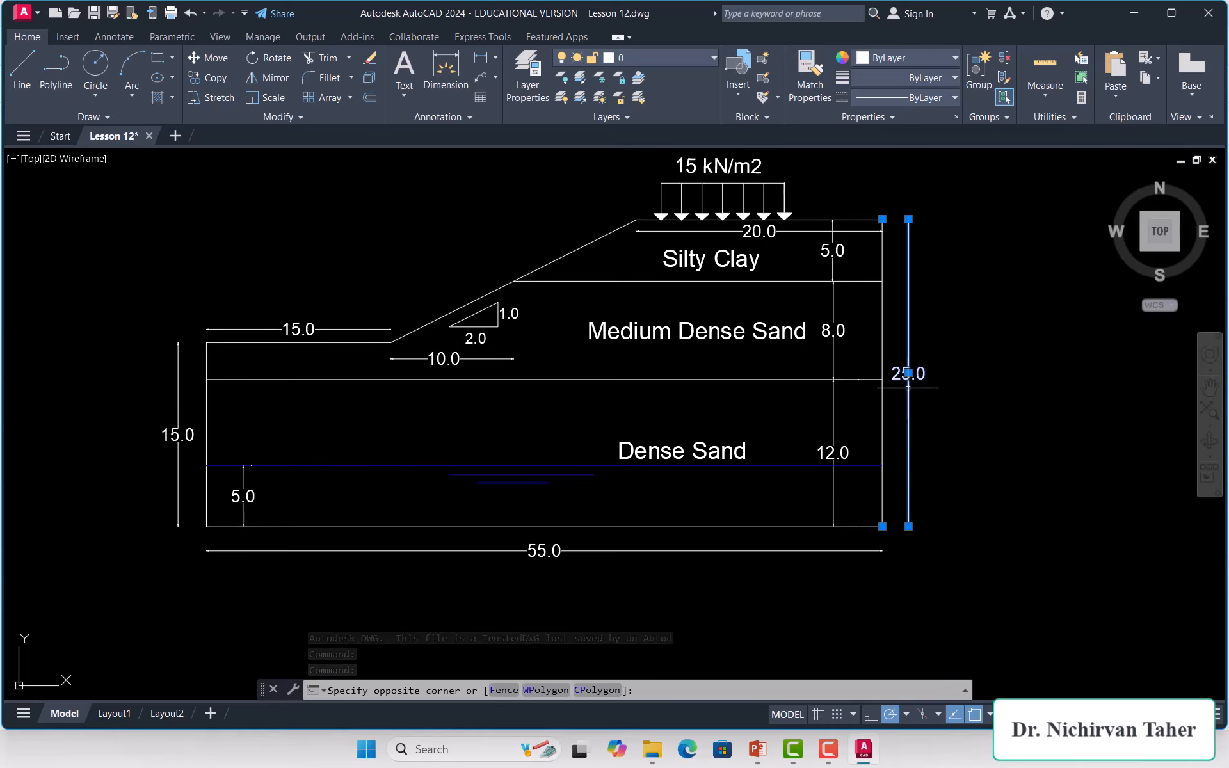
key(Delete)
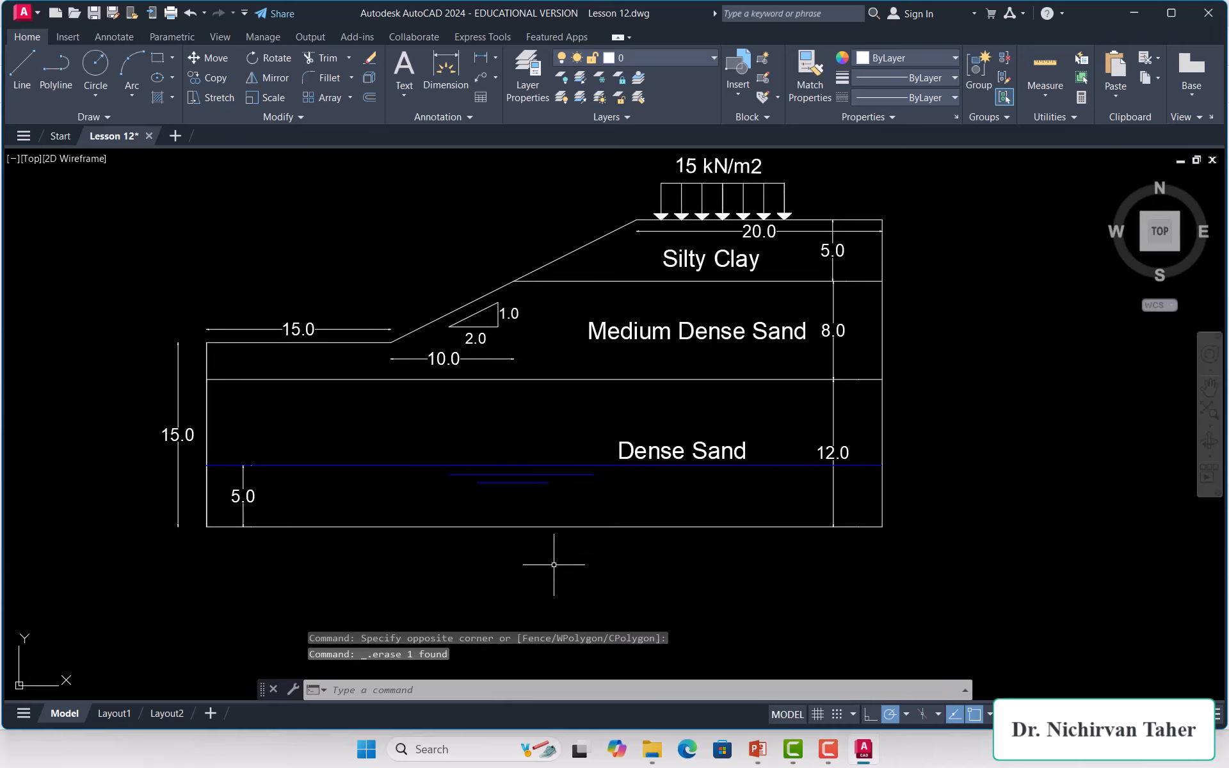
click(720, 440)
click(586, 485)
key(Delete)
Step: Erase the 12.0 dimension, the lower 5.0 dimension and both 15.0 dimensions
click(848, 439)
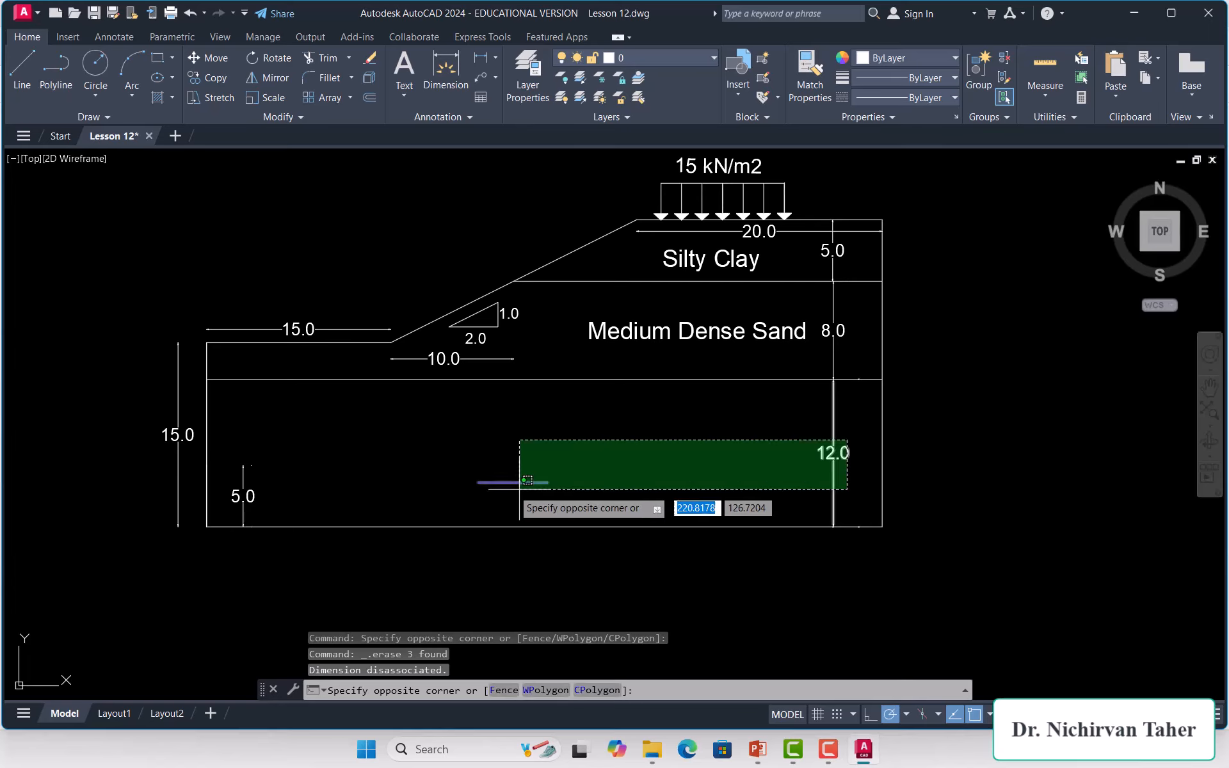
click(526, 480)
key(Delete)
click(335, 461)
click(241, 481)
key(Delete)
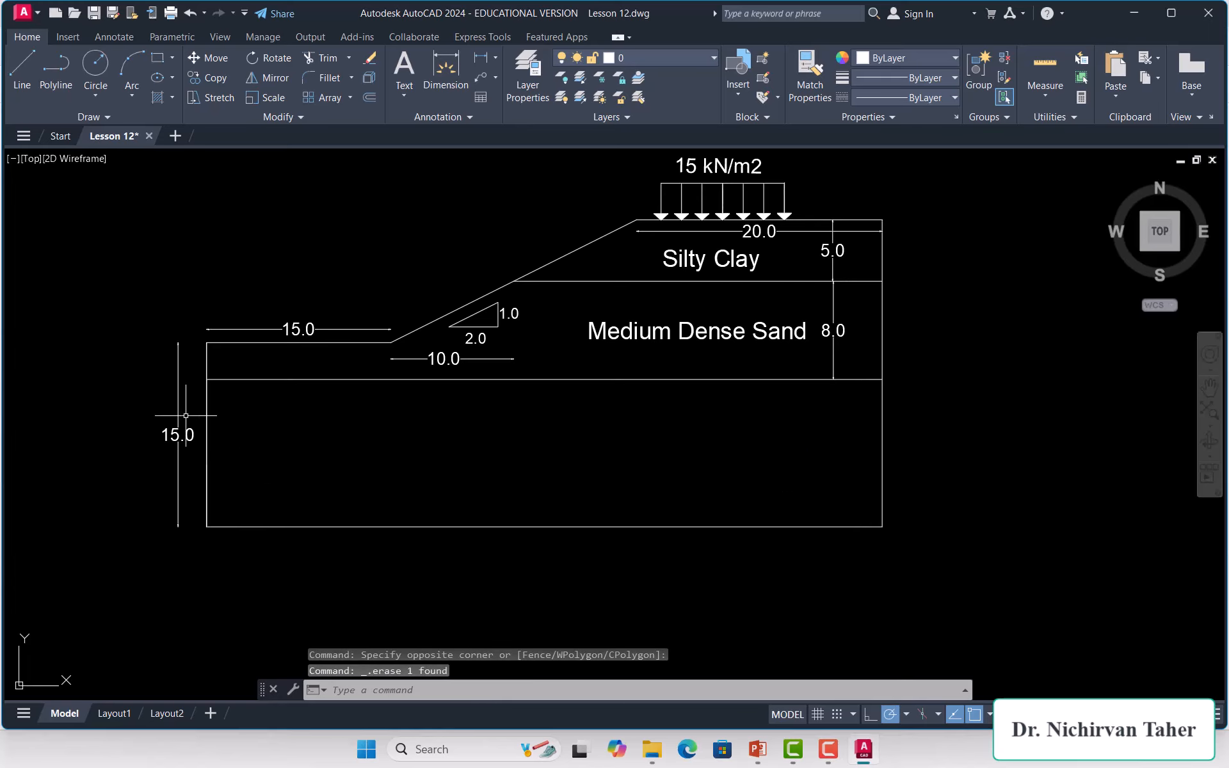
click(186, 415)
key(Delete)
click(294, 329)
key(Delete)
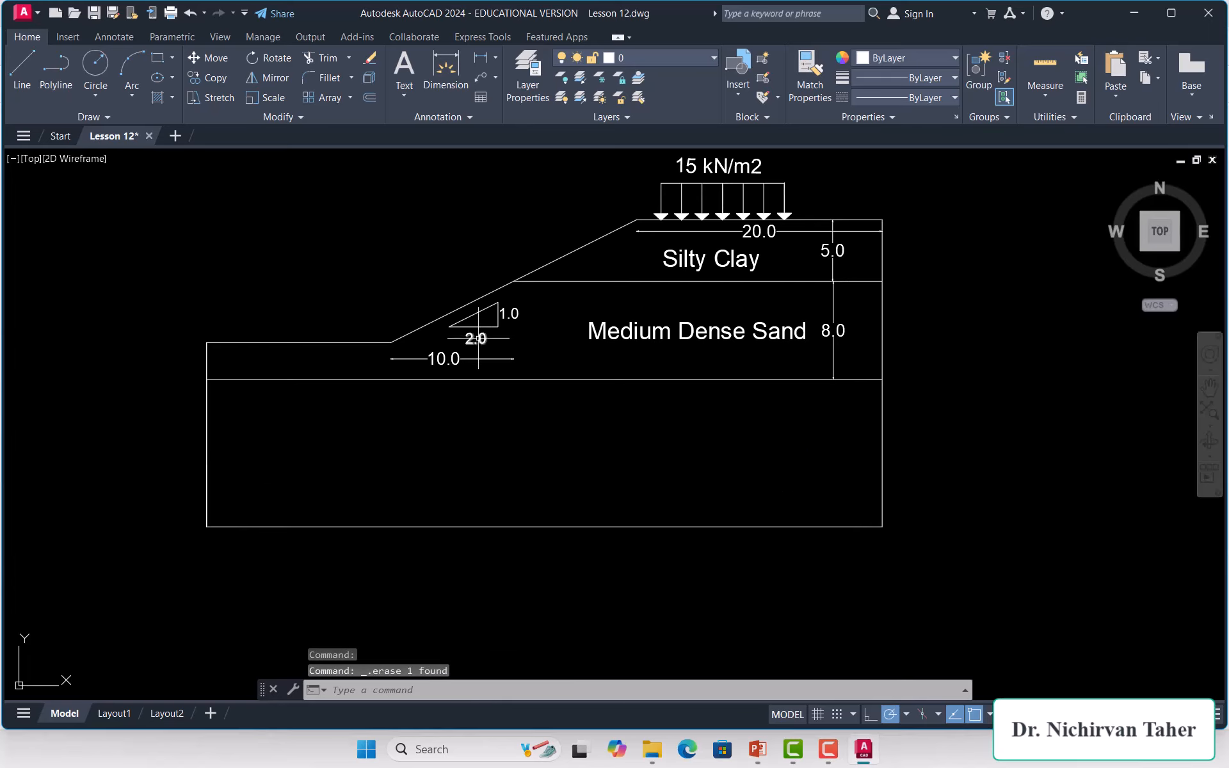
Step: Erase the 1:2 slope triangle, the 10.0 and 8.0 dimensions and the Medium Dense Sand label
click(535, 304)
click(471, 344)
key(Delete)
click(498, 349)
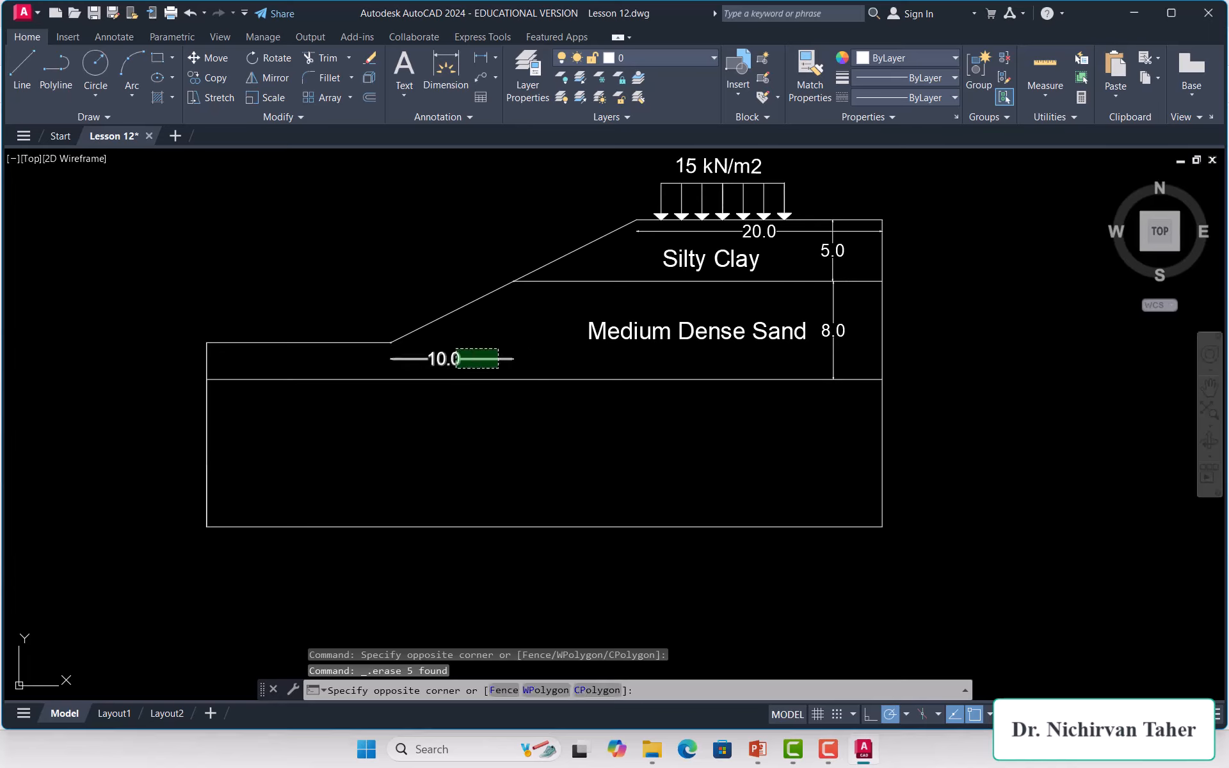
click(456, 368)
key(Delete)
click(777, 320)
click(721, 347)
key(Delete)
click(847, 311)
click(823, 320)
key(Delete)
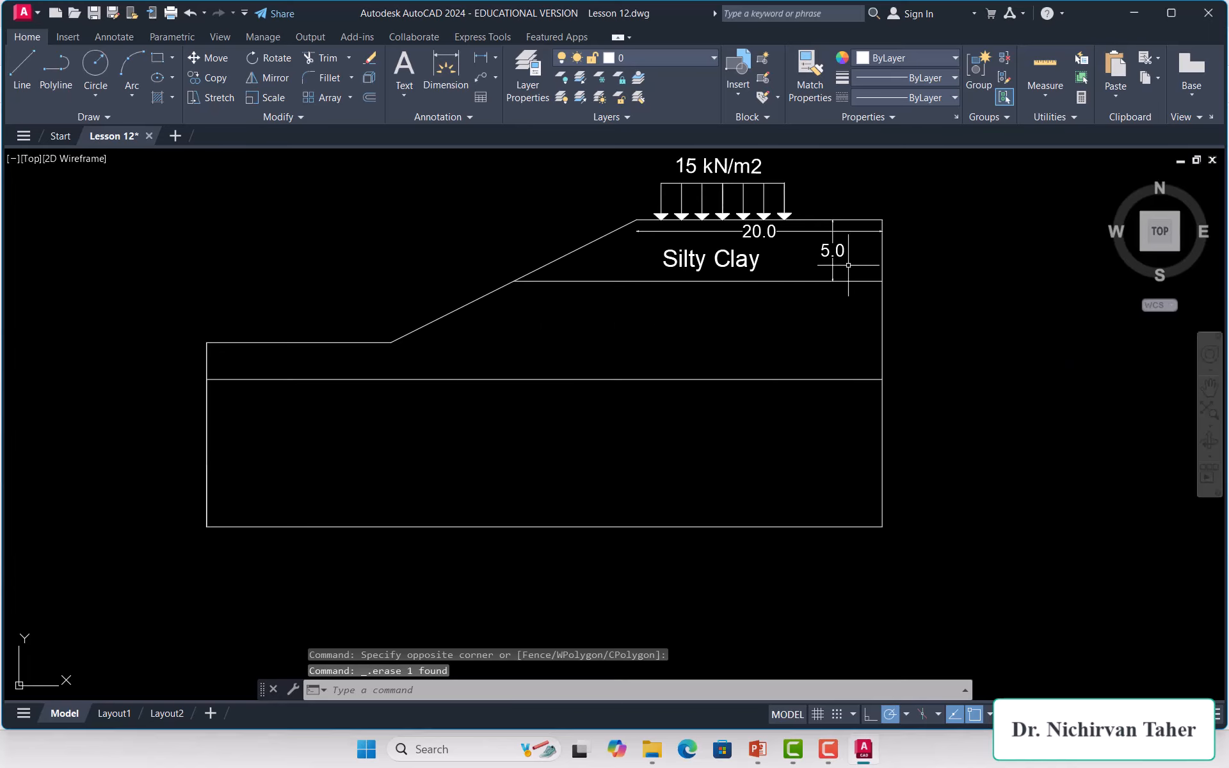
Step: Erase the Silty Clay label with its 5.0 dimension and the 20.0 dimension
click(852, 243)
click(718, 268)
key(Delete)
click(782, 232)
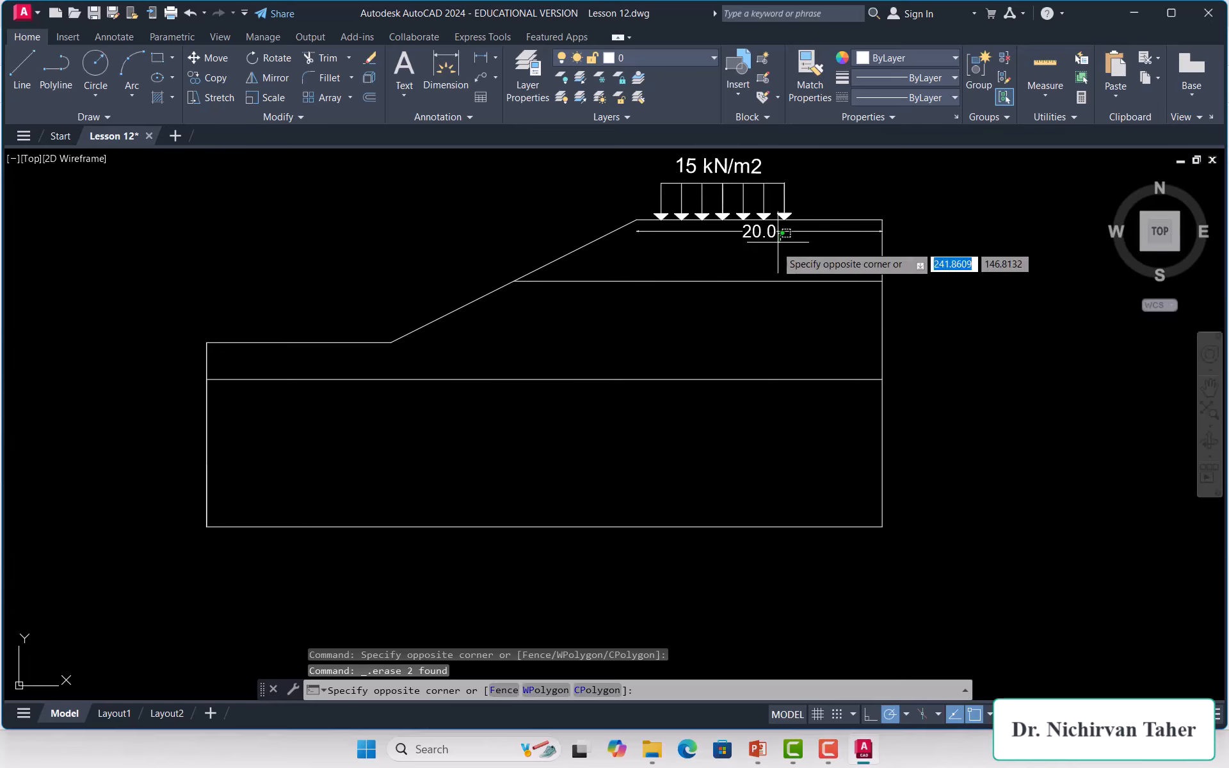
scroll(725, 399, down, 2)
click(716, 289)
key(Delete)
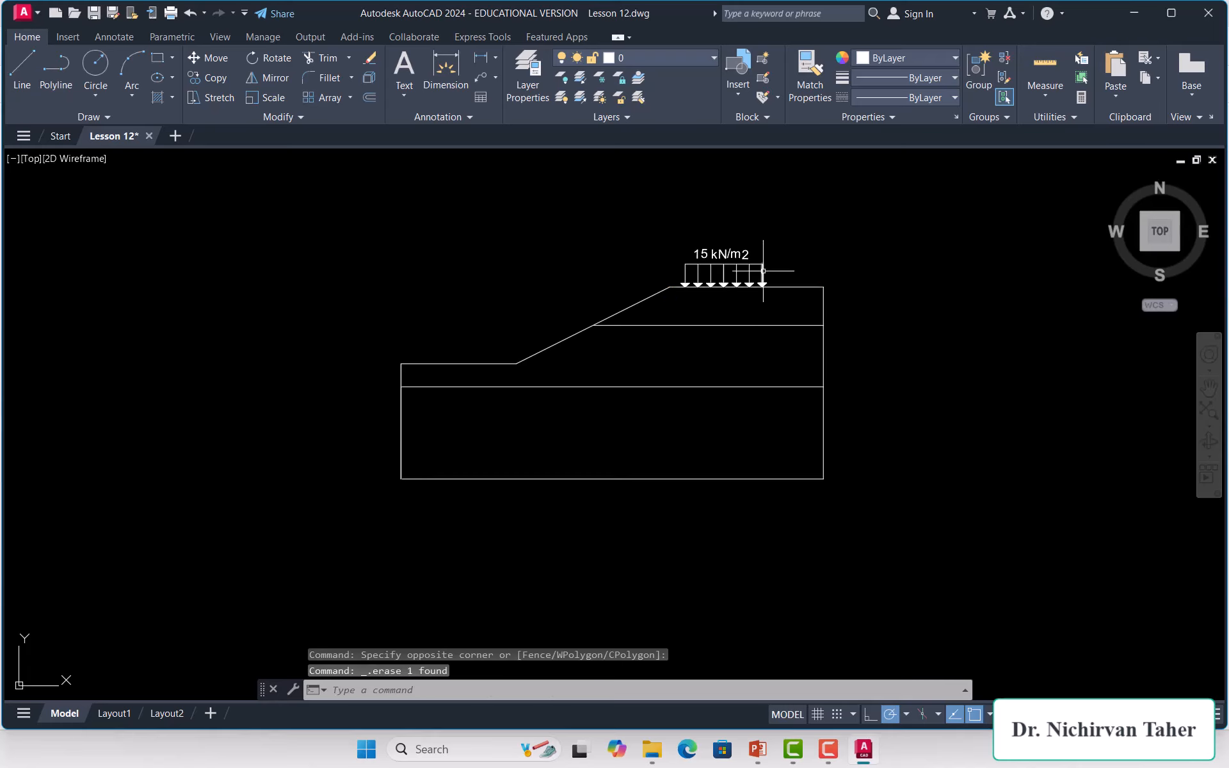
Step: Erase the 15 kN/m2 surface load arrows and text and the small diagonal stub line
scroll(763, 271, up, 3)
click(805, 225)
click(425, 401)
key(Delete)
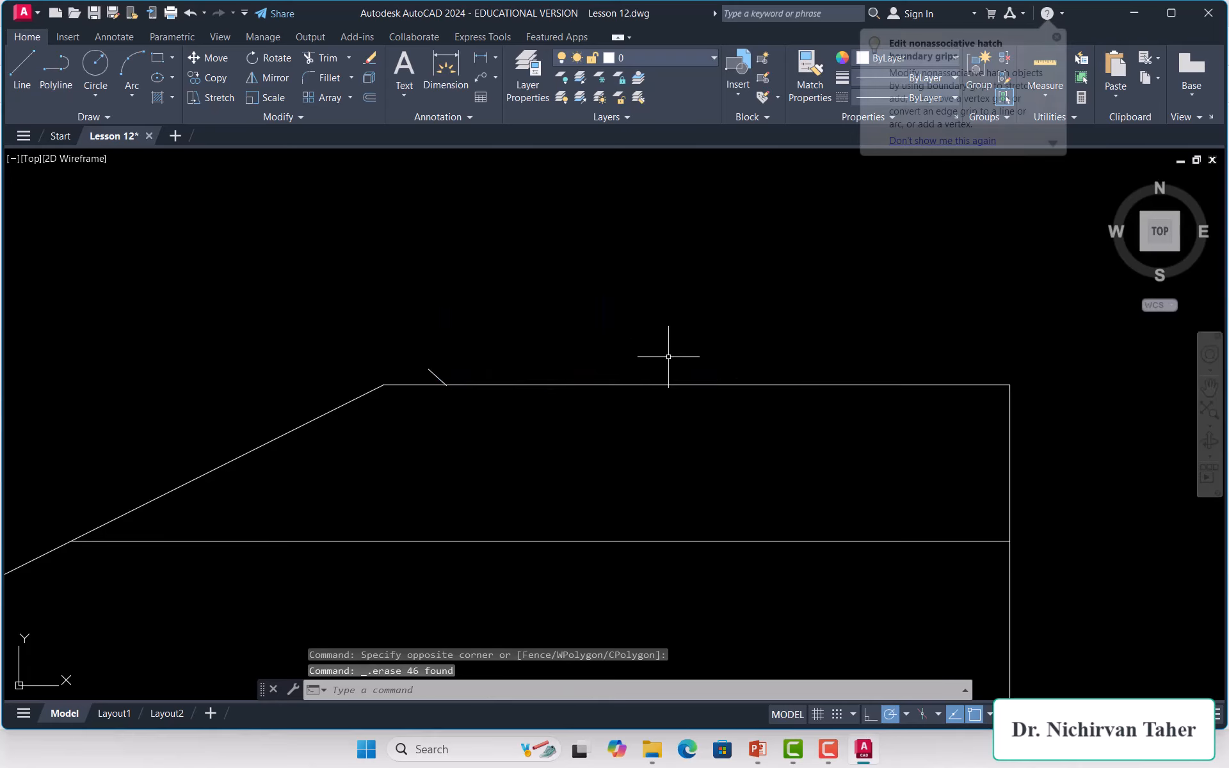
scroll(669, 356, down, 1)
scroll(659, 352, up, 3)
click(640, 334)
click(601, 357)
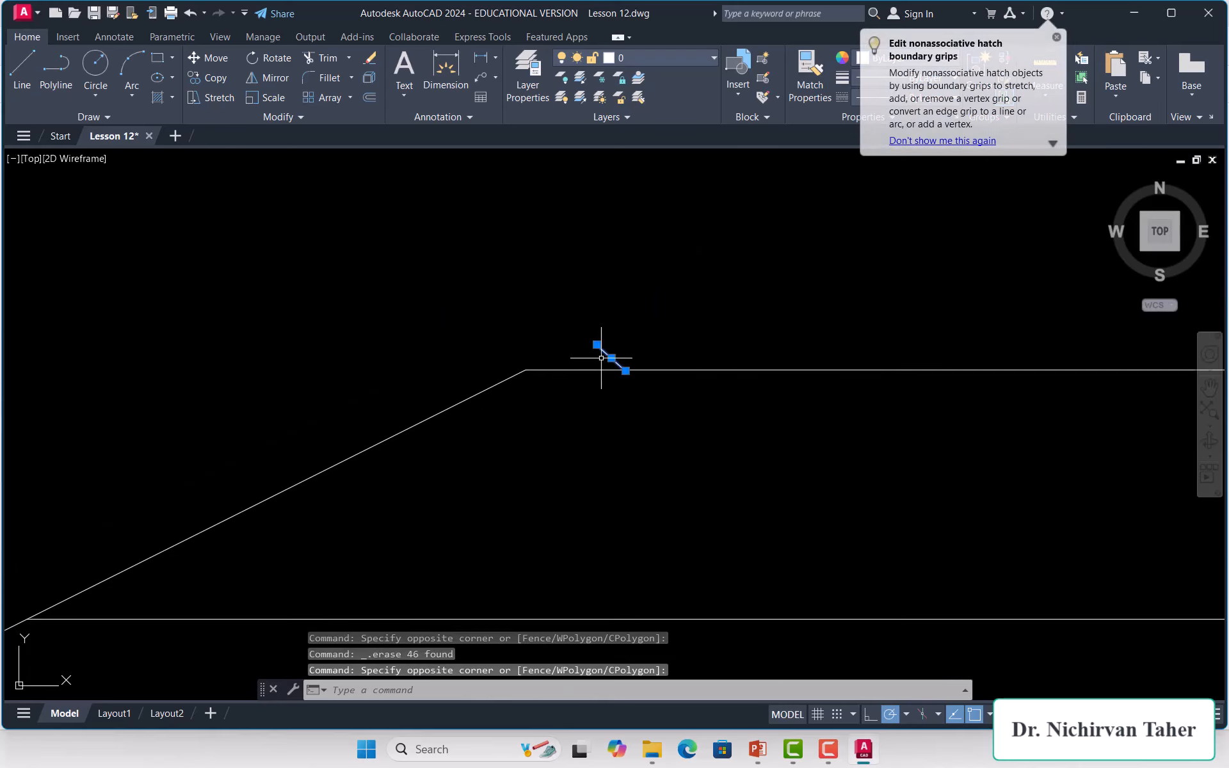
key(Delete)
scroll(604, 357, down, 6)
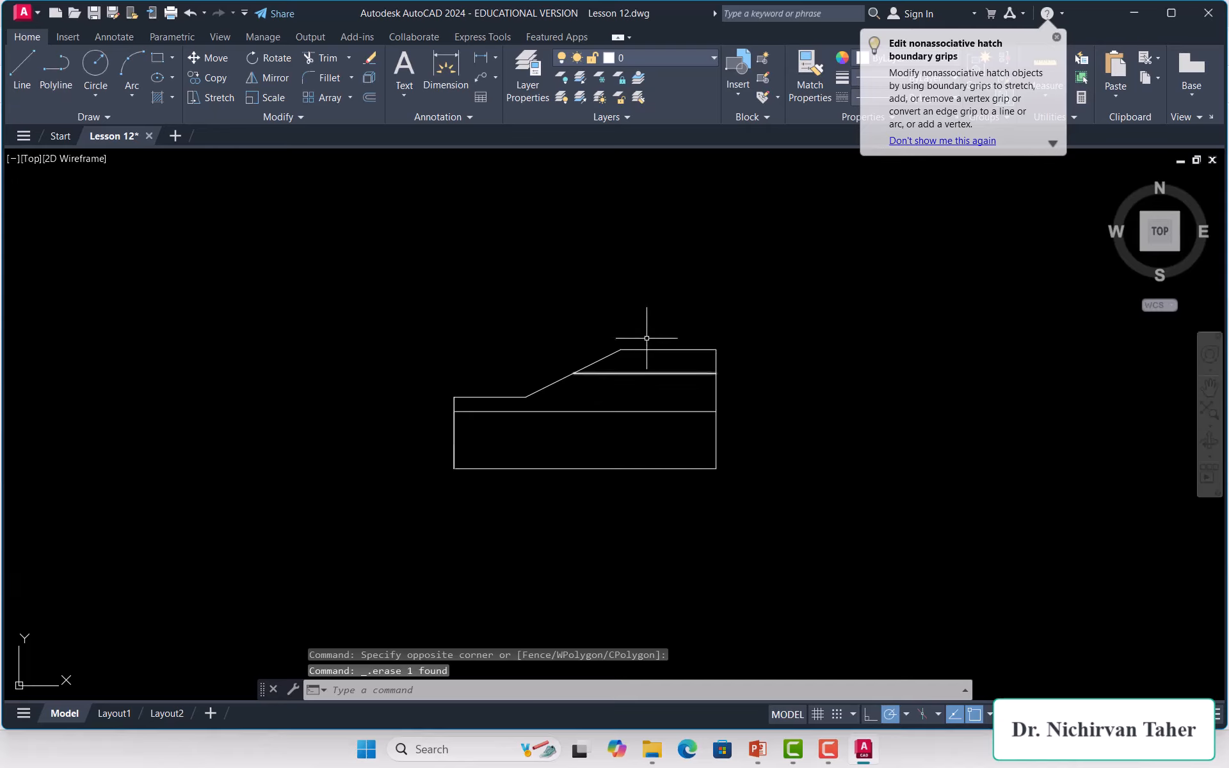
Step: Draw a closed polyline from the slope-boundary intersection via the crest, top-right and right-edge corners
click(52, 66)
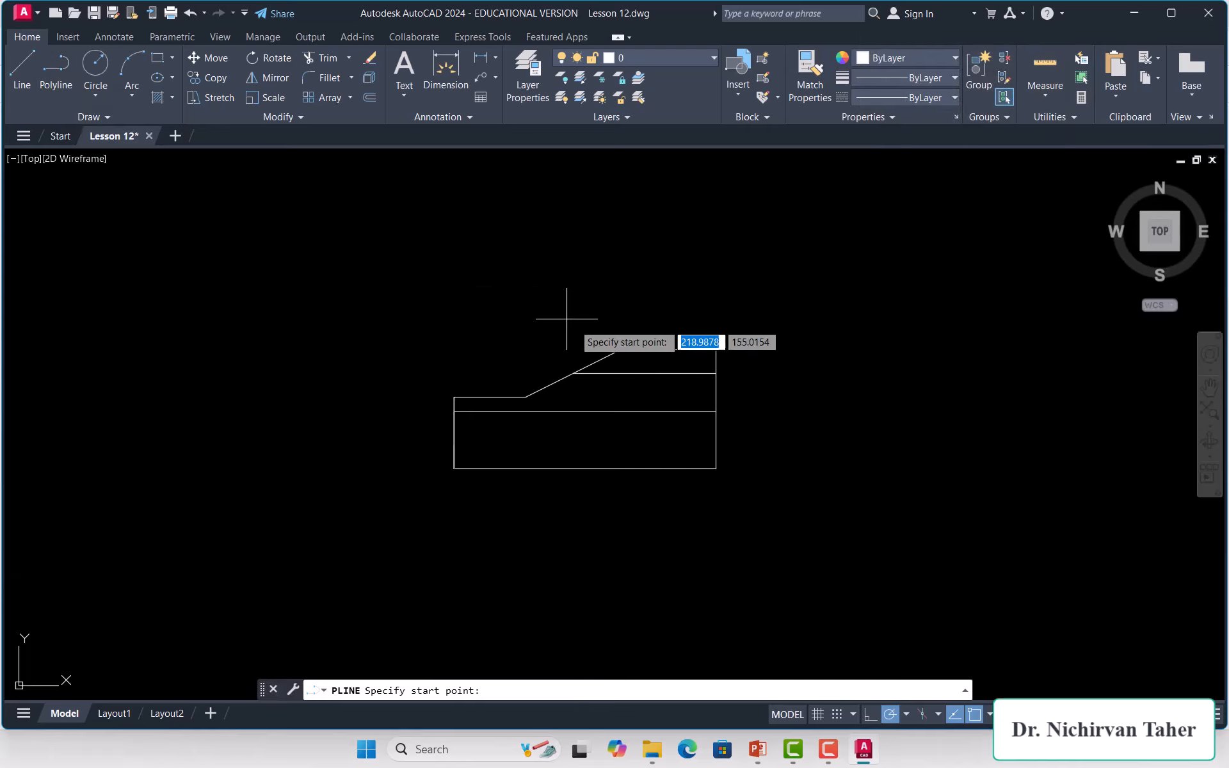
scroll(568, 320, up, 5)
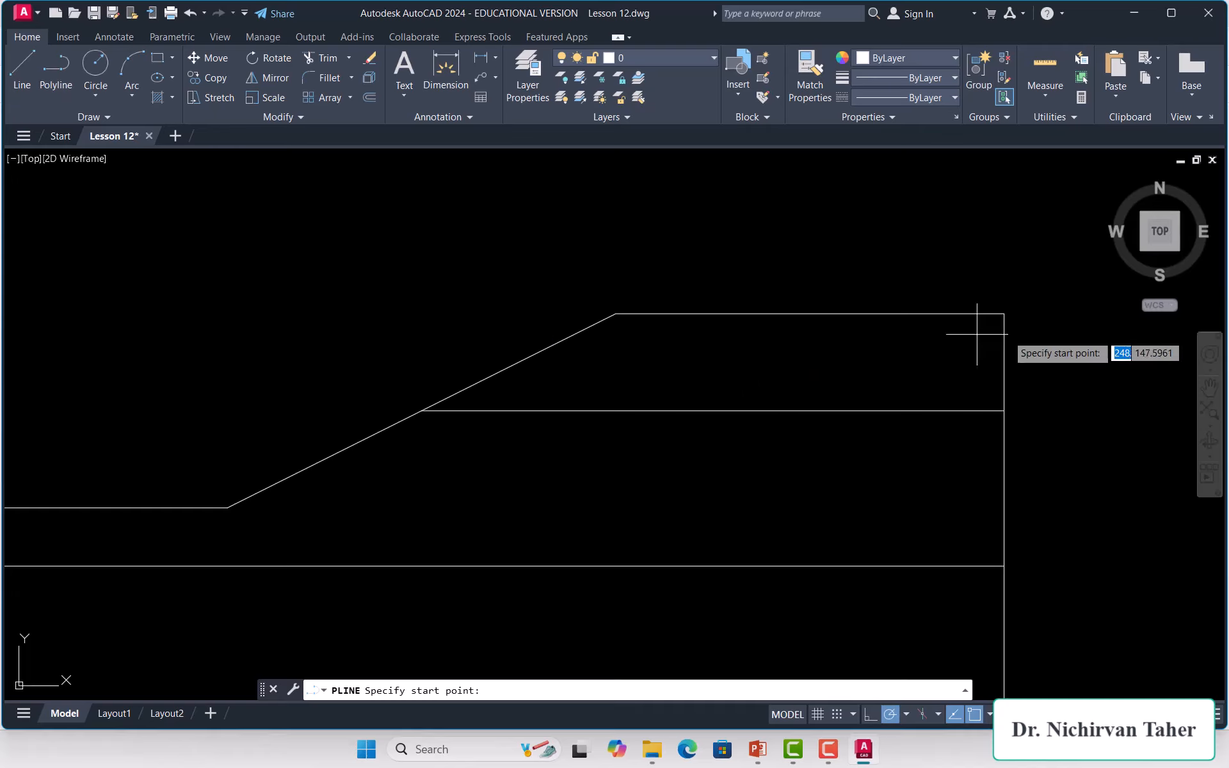
scroll(760, 362, down, 4)
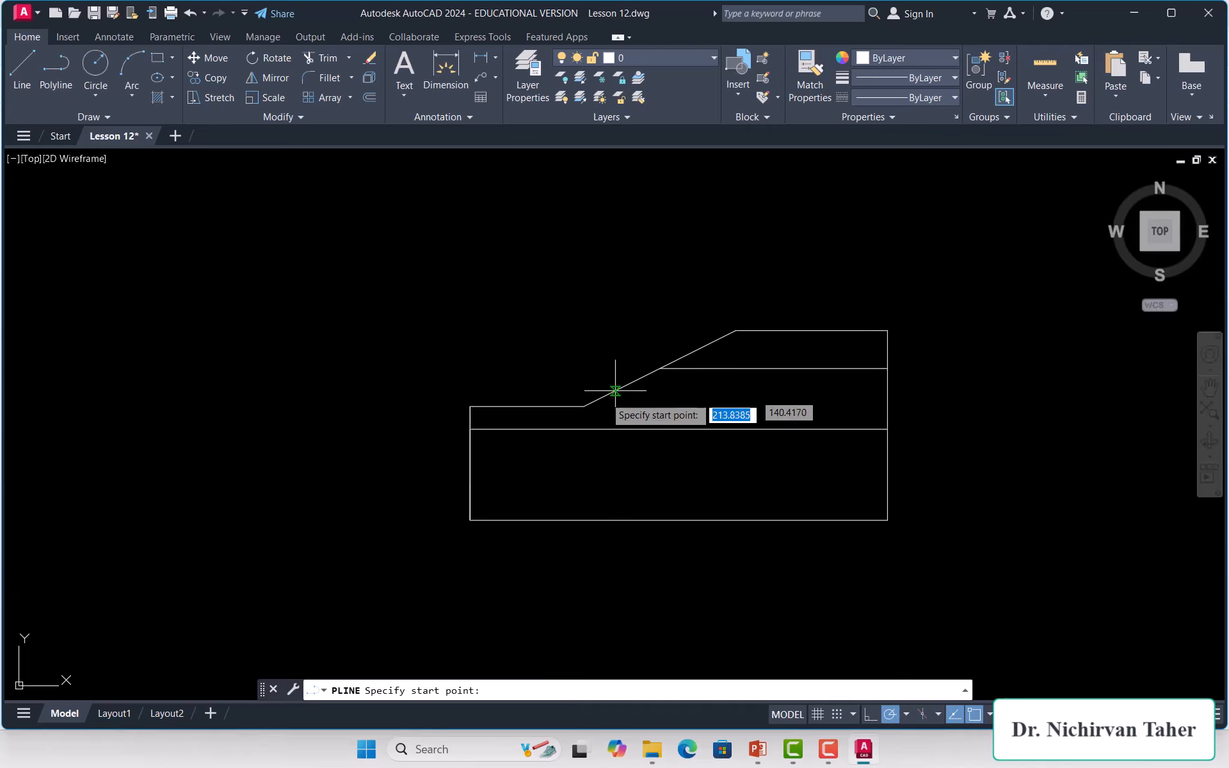
scroll(786, 330, up, 3)
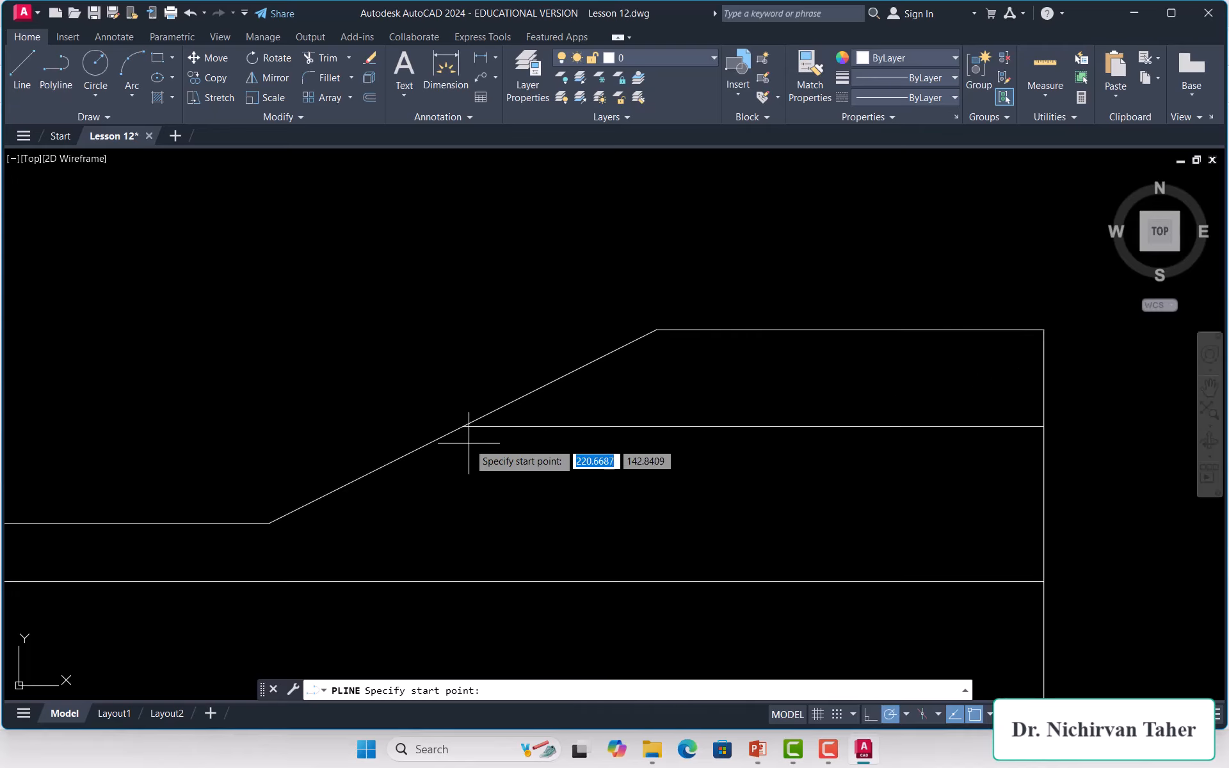
click(463, 426)
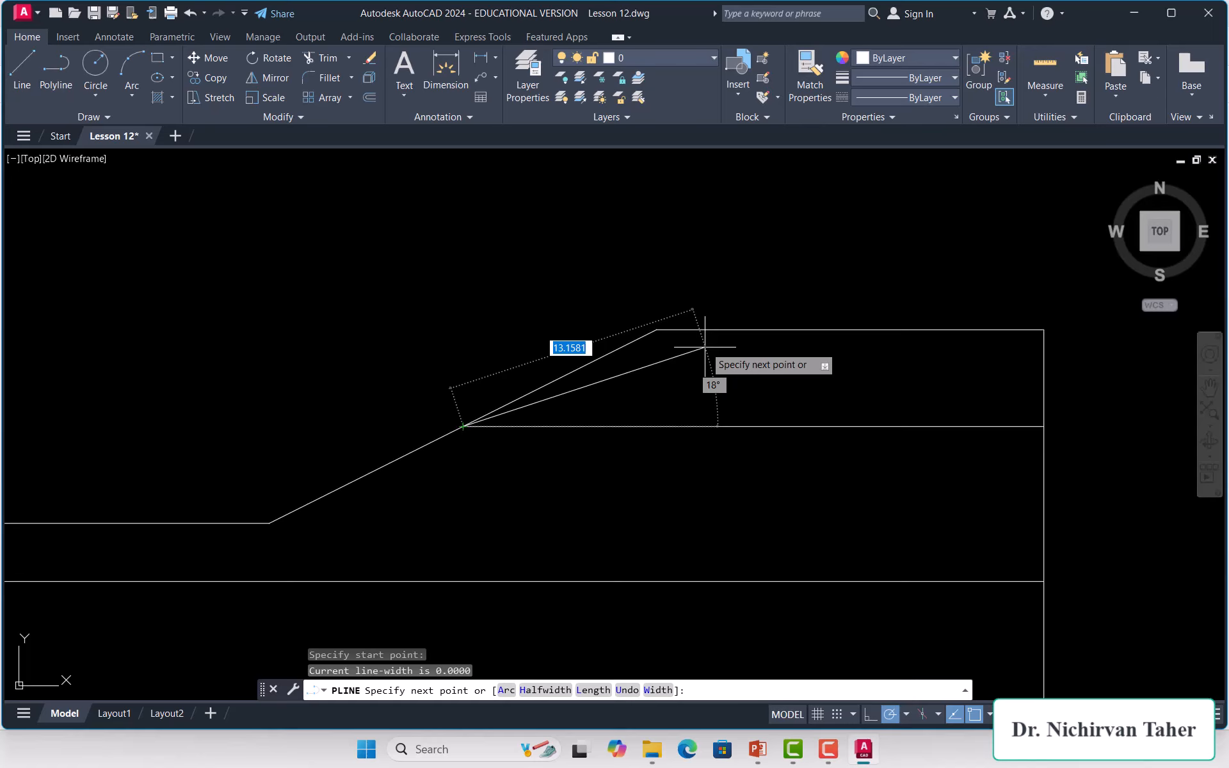
click(656, 330)
click(1044, 329)
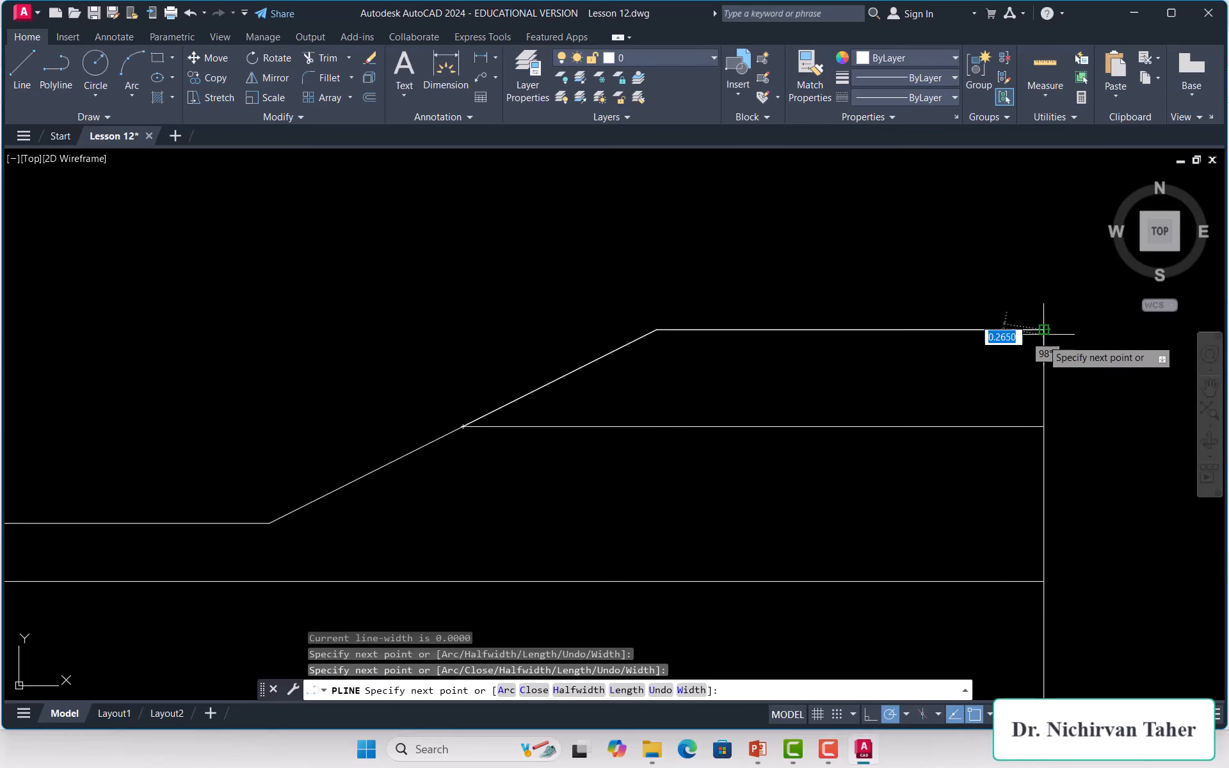
click(1044, 427)
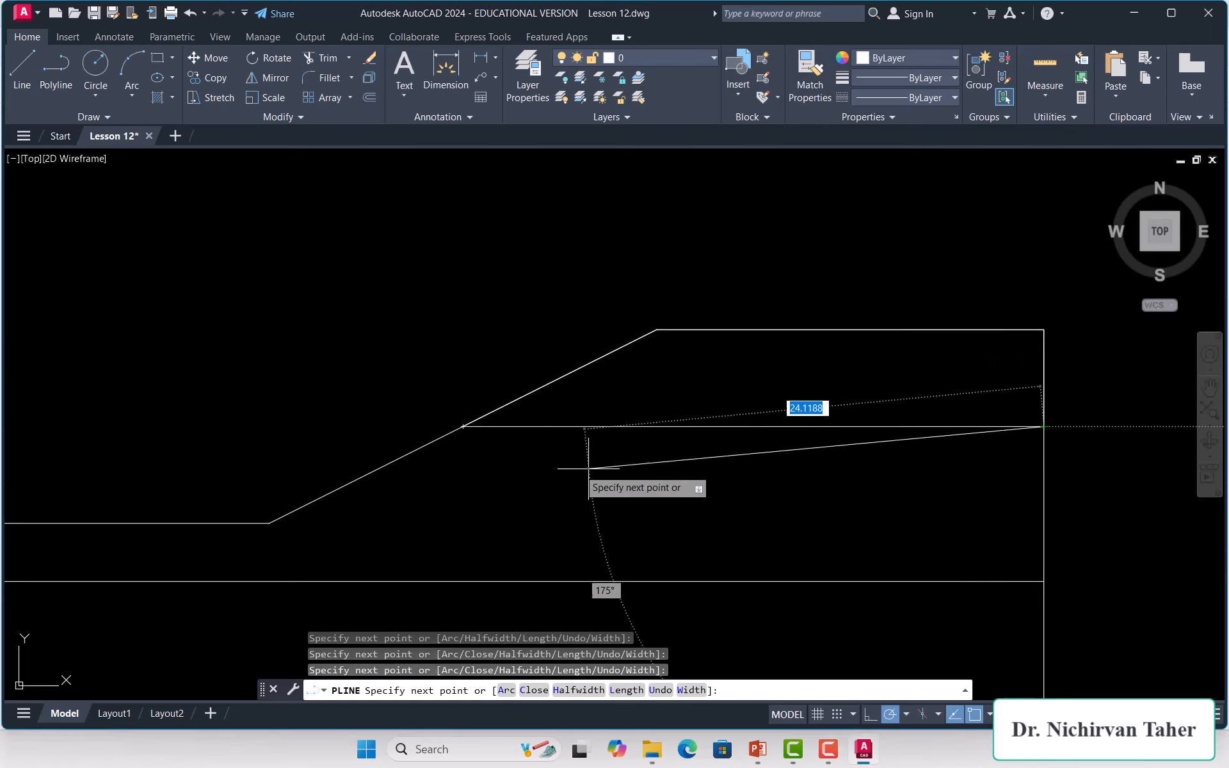
click(462, 427)
right_click(461, 321)
click(489, 325)
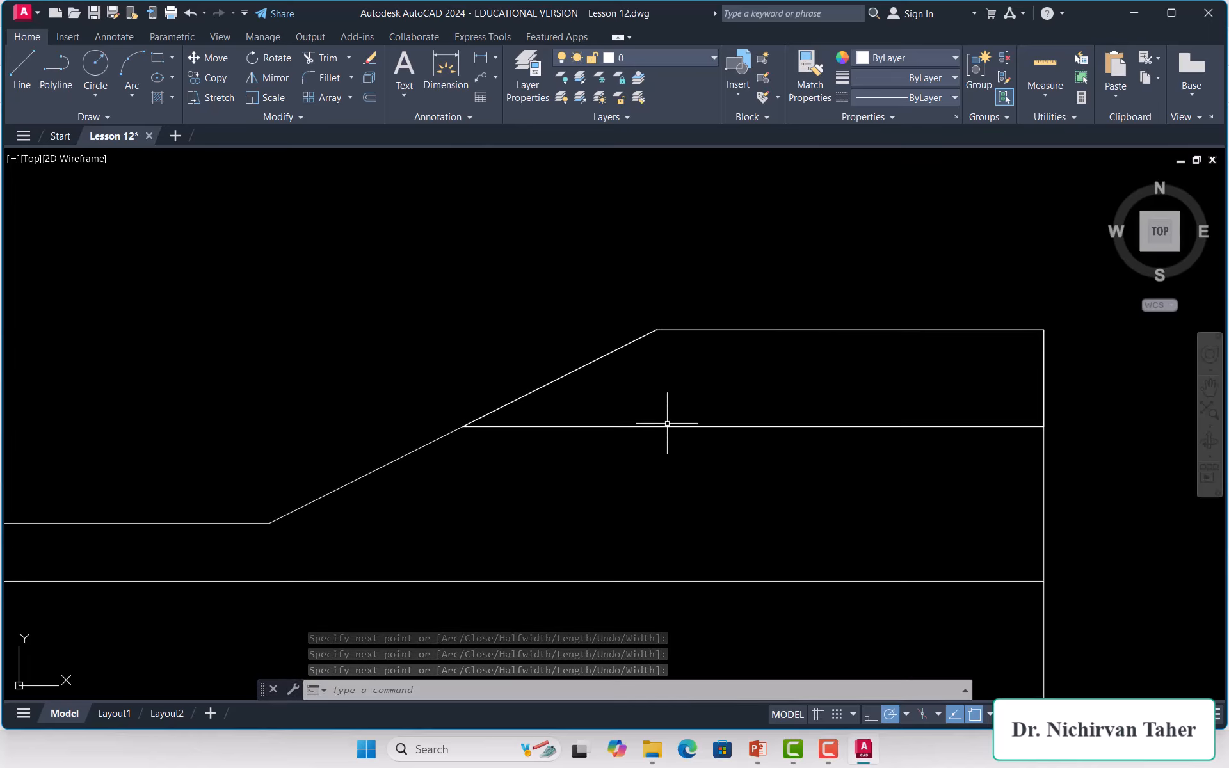
Step: Trace the middle soil layer as a closed polyline along the slope and left edge
scroll(695, 293, down, 4)
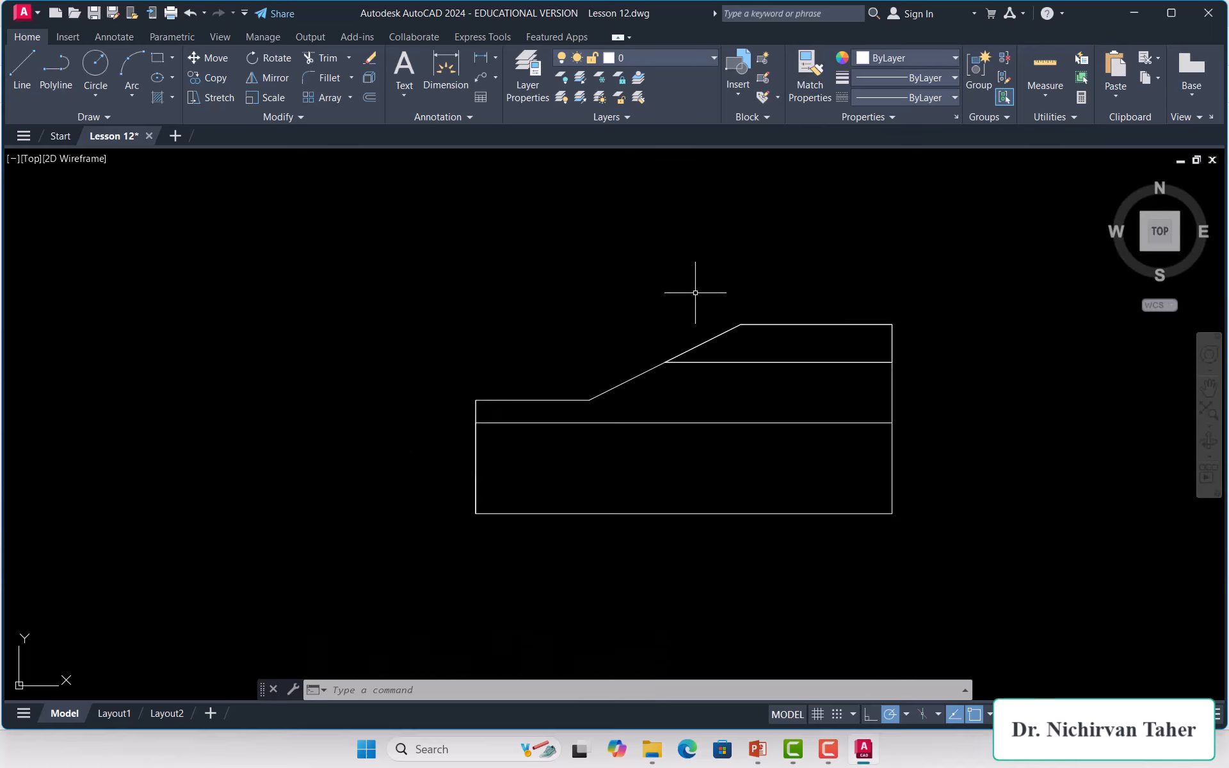
click(57, 78)
scroll(659, 368, up, 4)
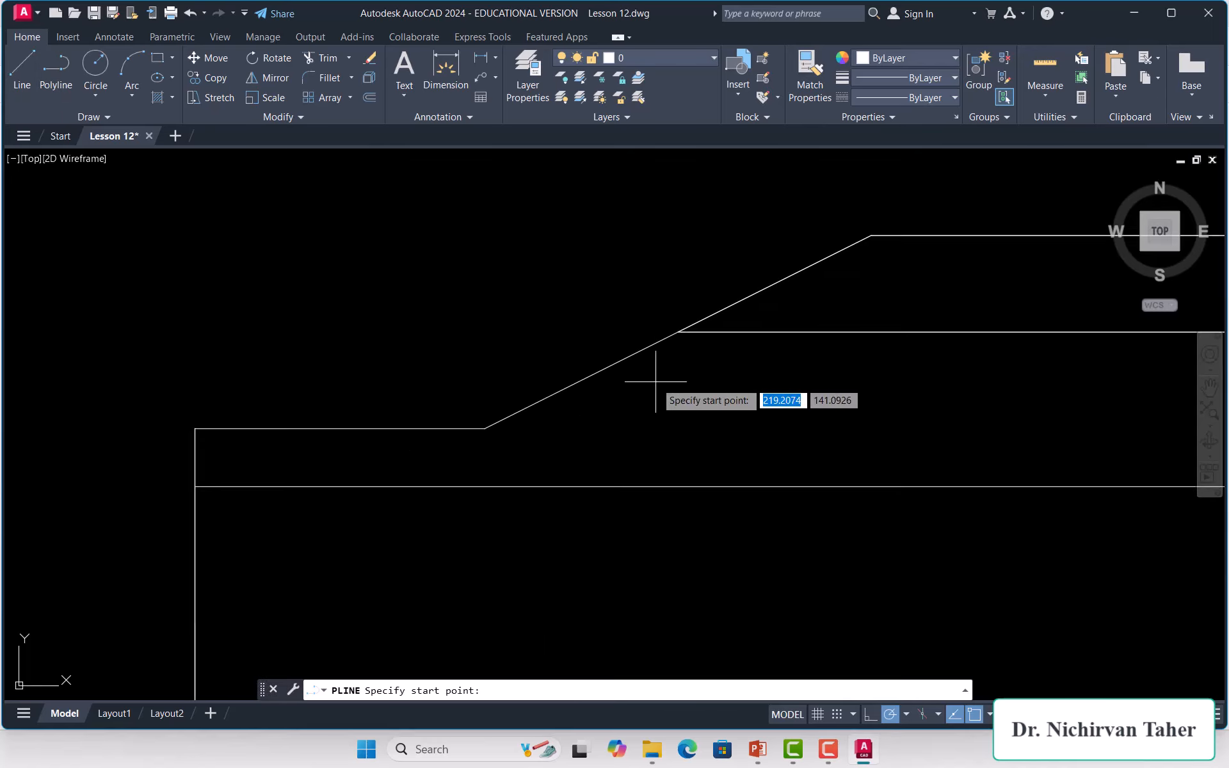
click(678, 331)
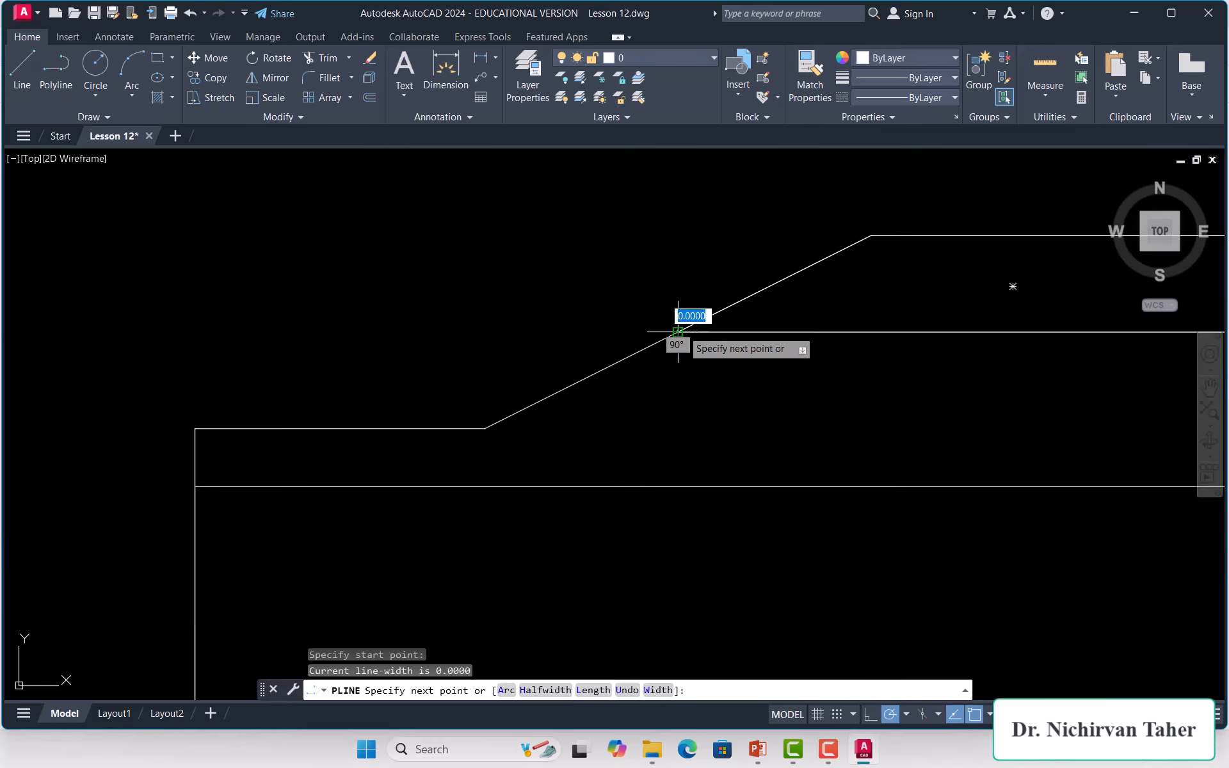
click(484, 429)
click(194, 429)
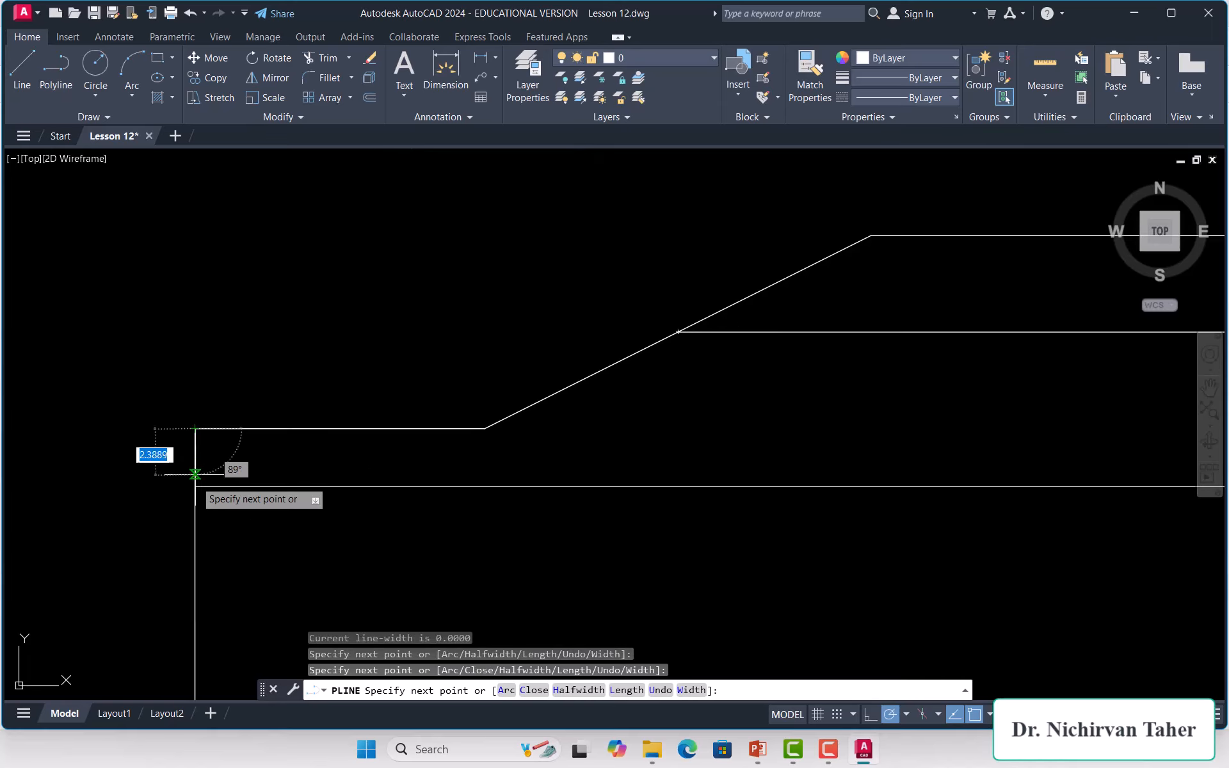
click(195, 487)
scroll(172, 491, down, 4)
scroll(172, 492, down, 2)
scroll(430, 486, up, 6)
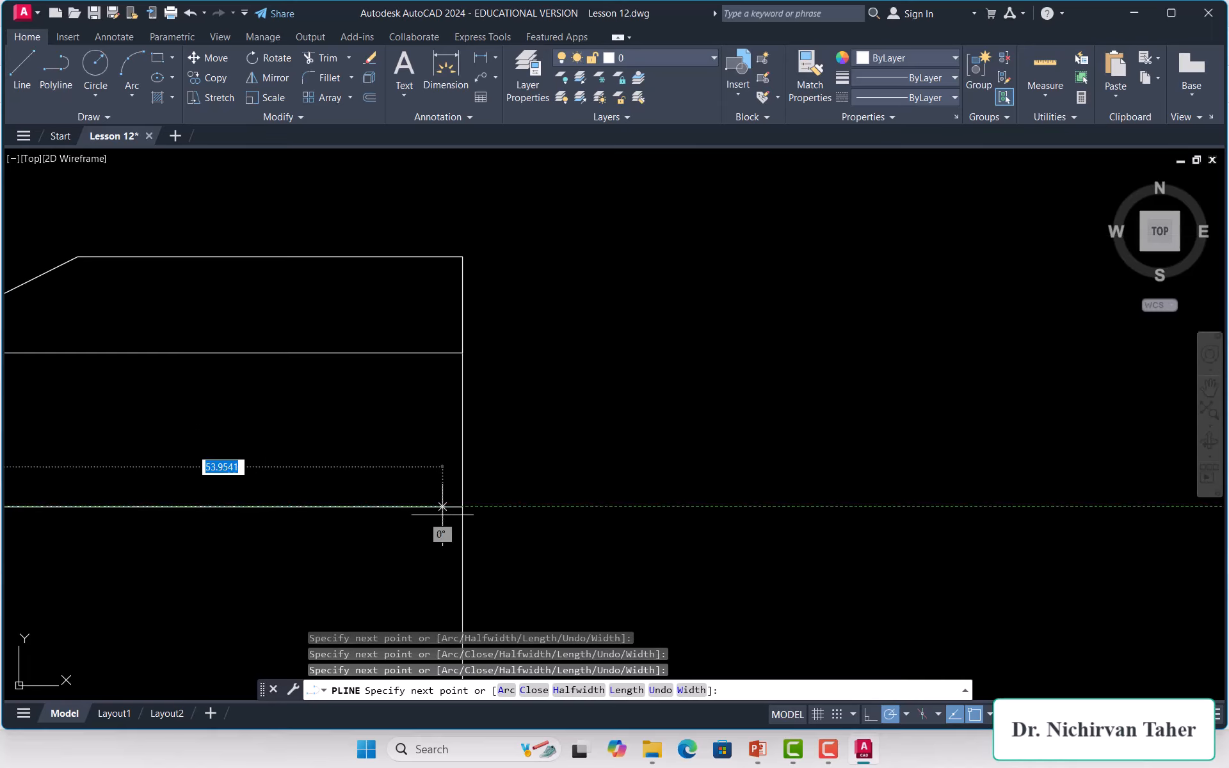
click(463, 506)
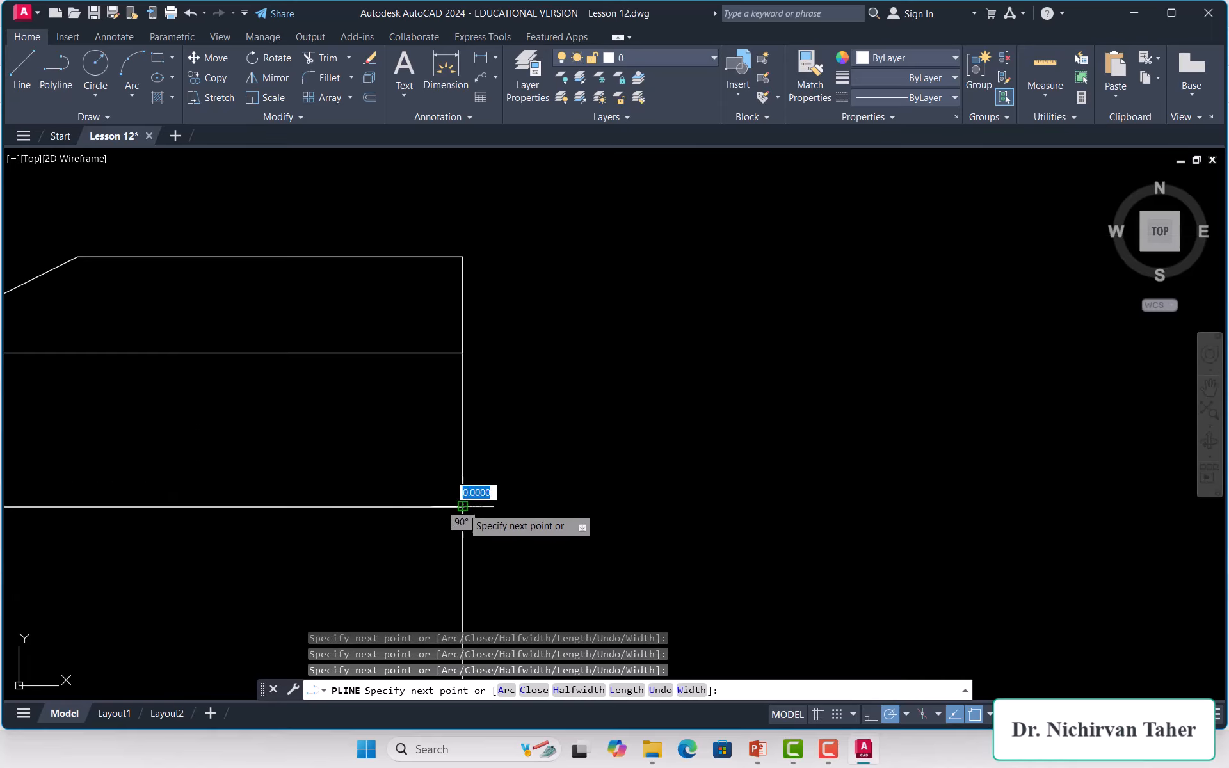
click(463, 353)
scroll(739, 417, down, 4)
scroll(408, 415, up, 4)
scroll(409, 414, up, 2)
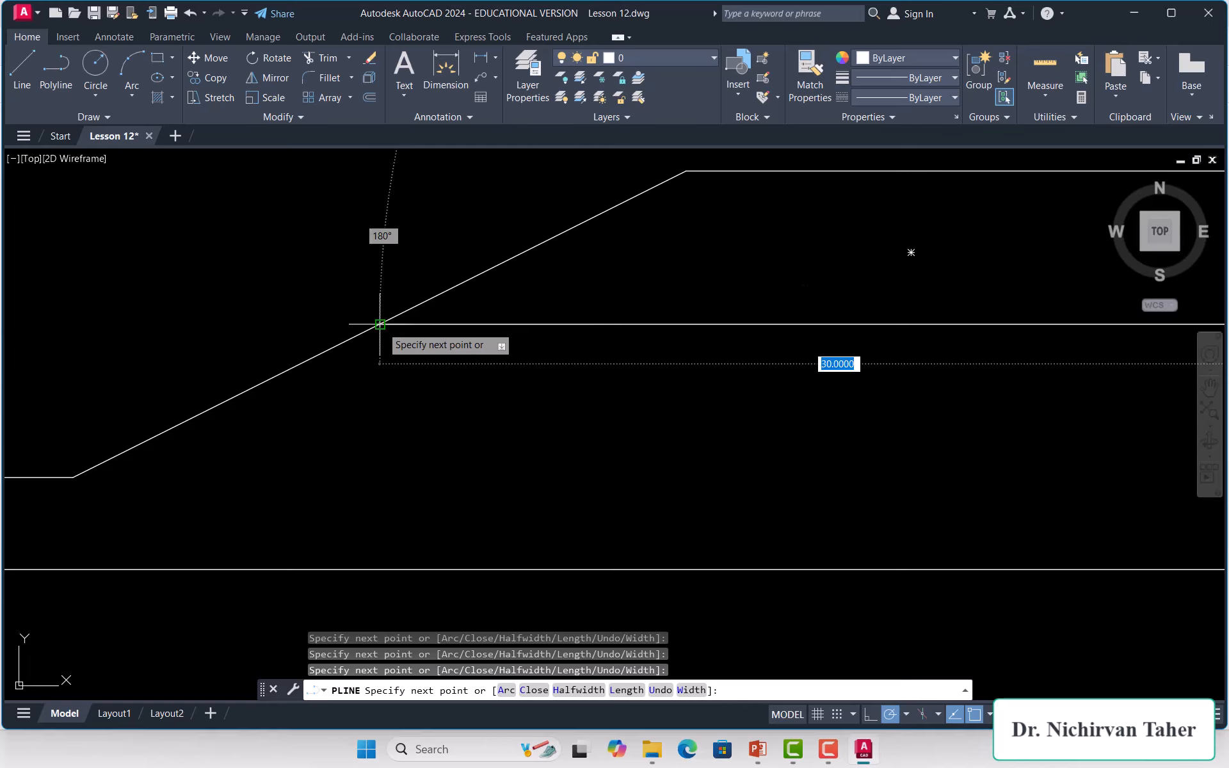
click(380, 325)
right_click(380, 264)
click(409, 275)
Step: Trace the bottom soil layer as a closed rectangular polyline
scroll(525, 294, down, 4)
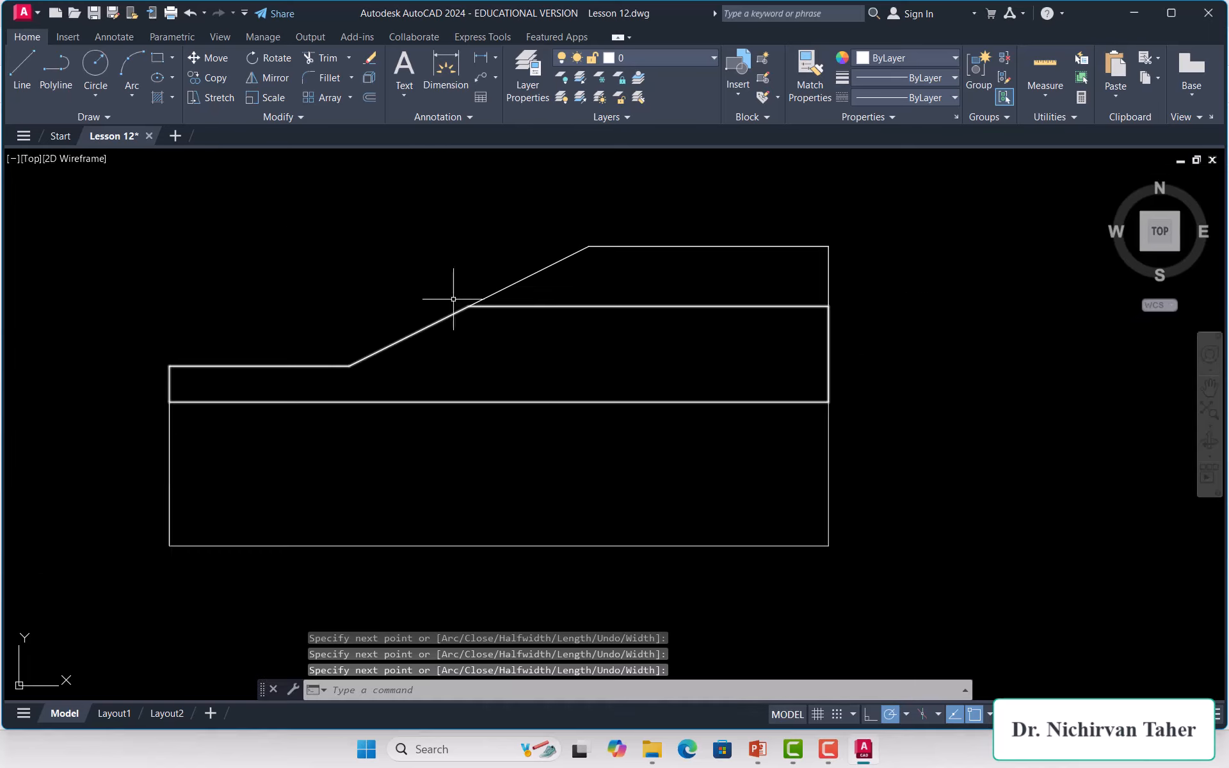
click(46, 72)
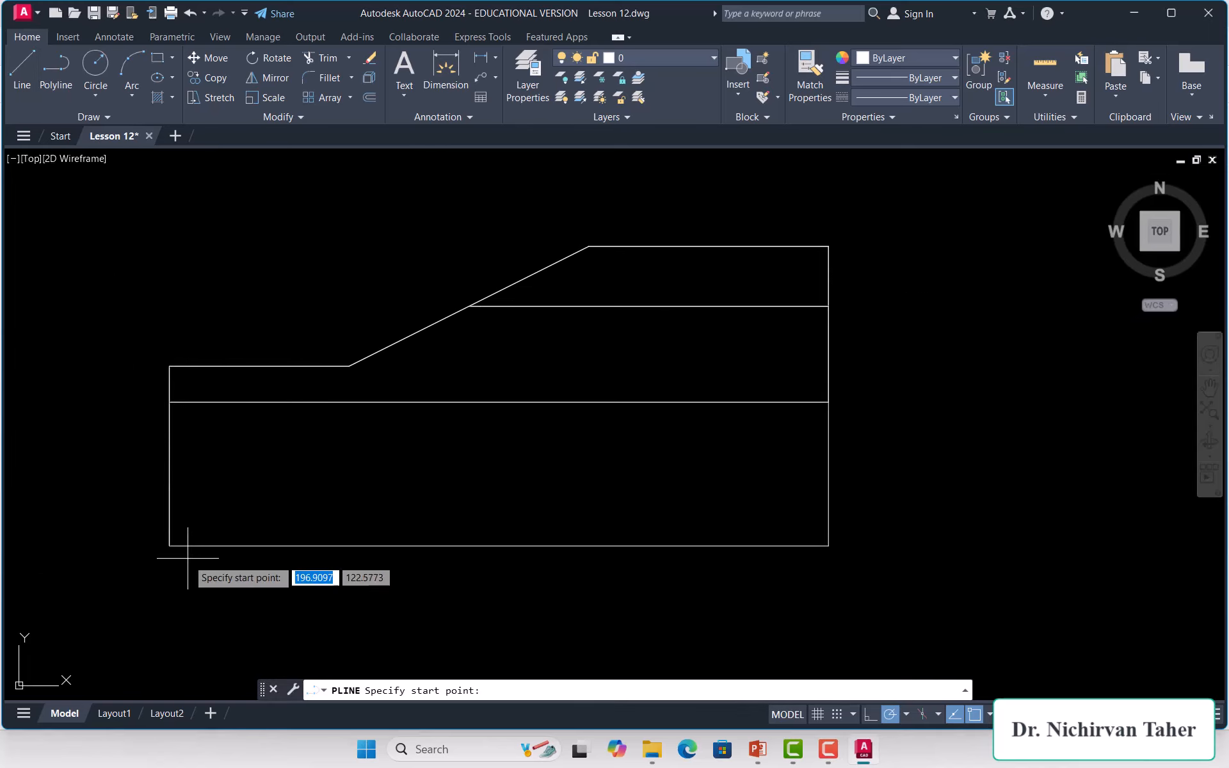
click(169, 402)
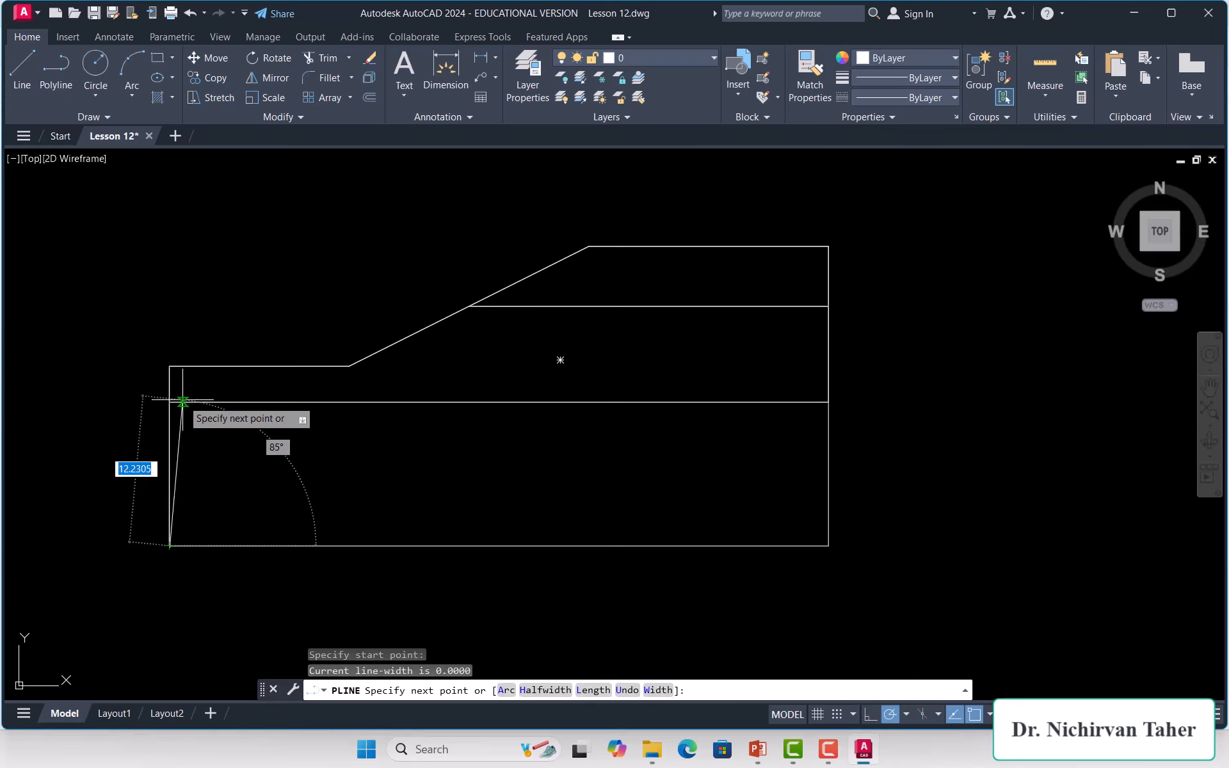
click(828, 402)
click(828, 545)
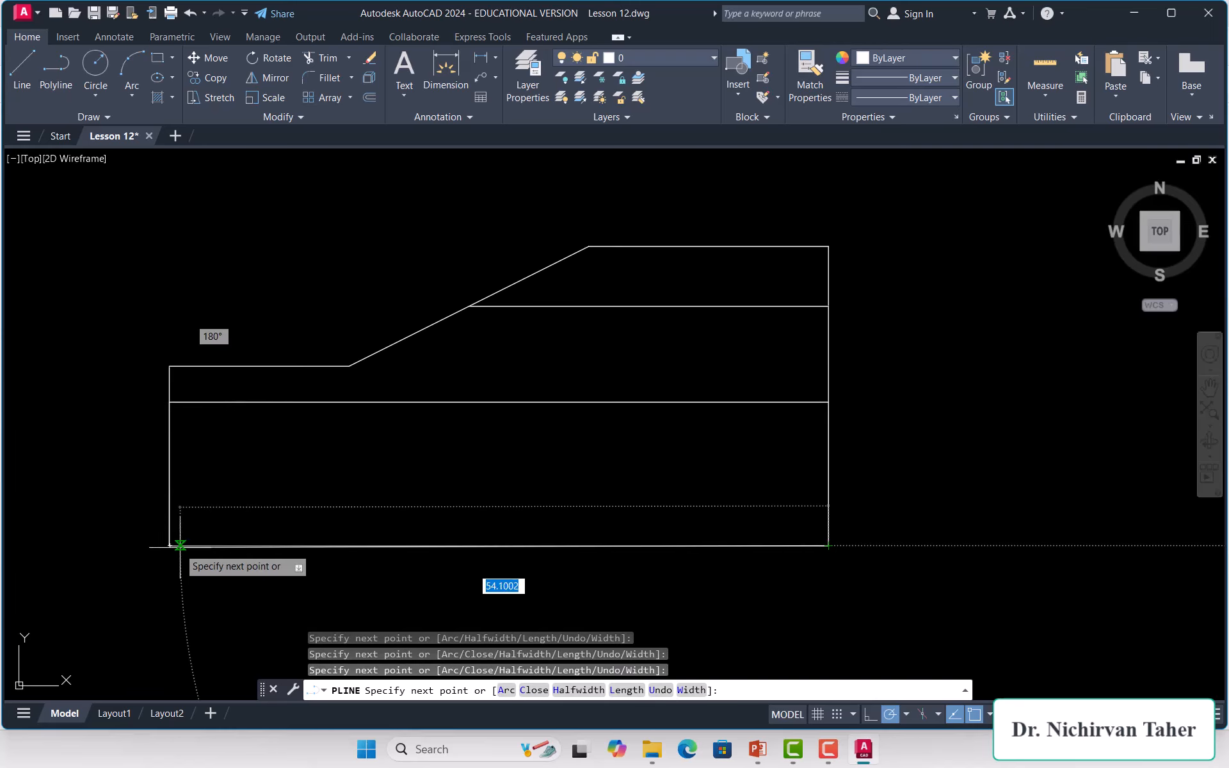
click(169, 545)
right_click(168, 301)
click(200, 312)
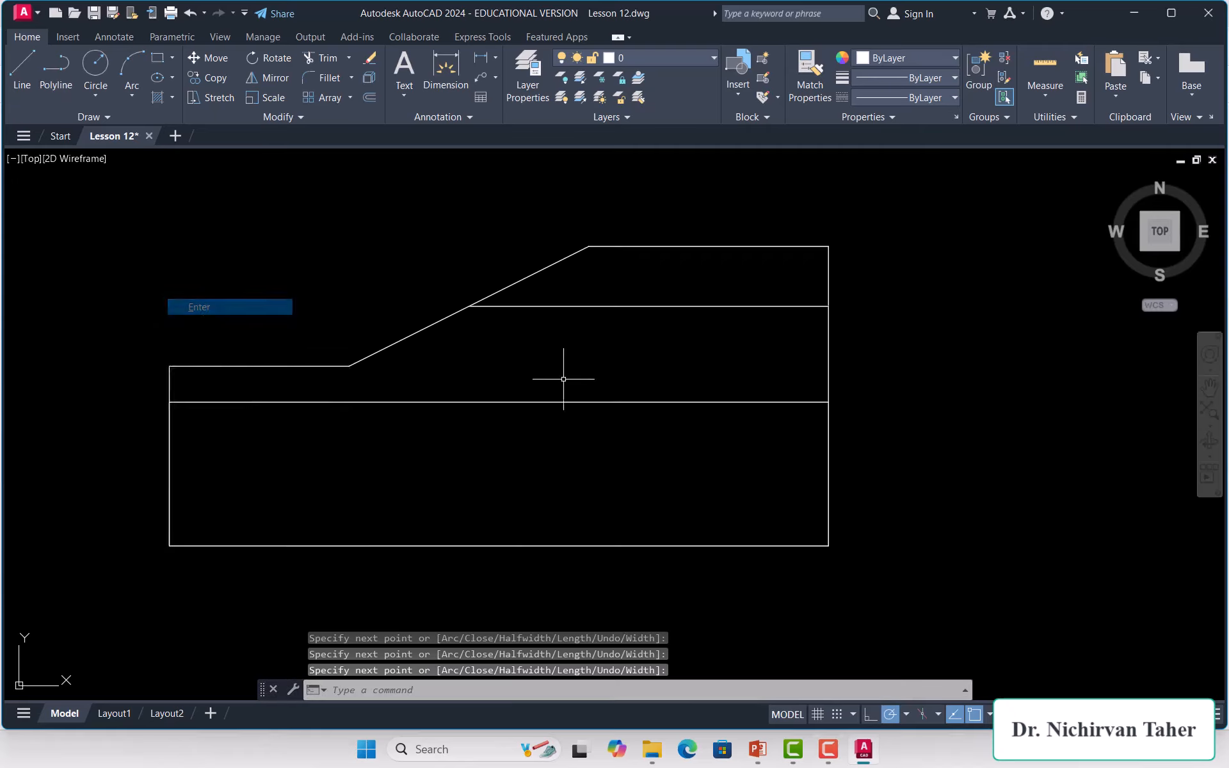
scroll(842, 387, down, 4)
scroll(749, 357, up, 4)
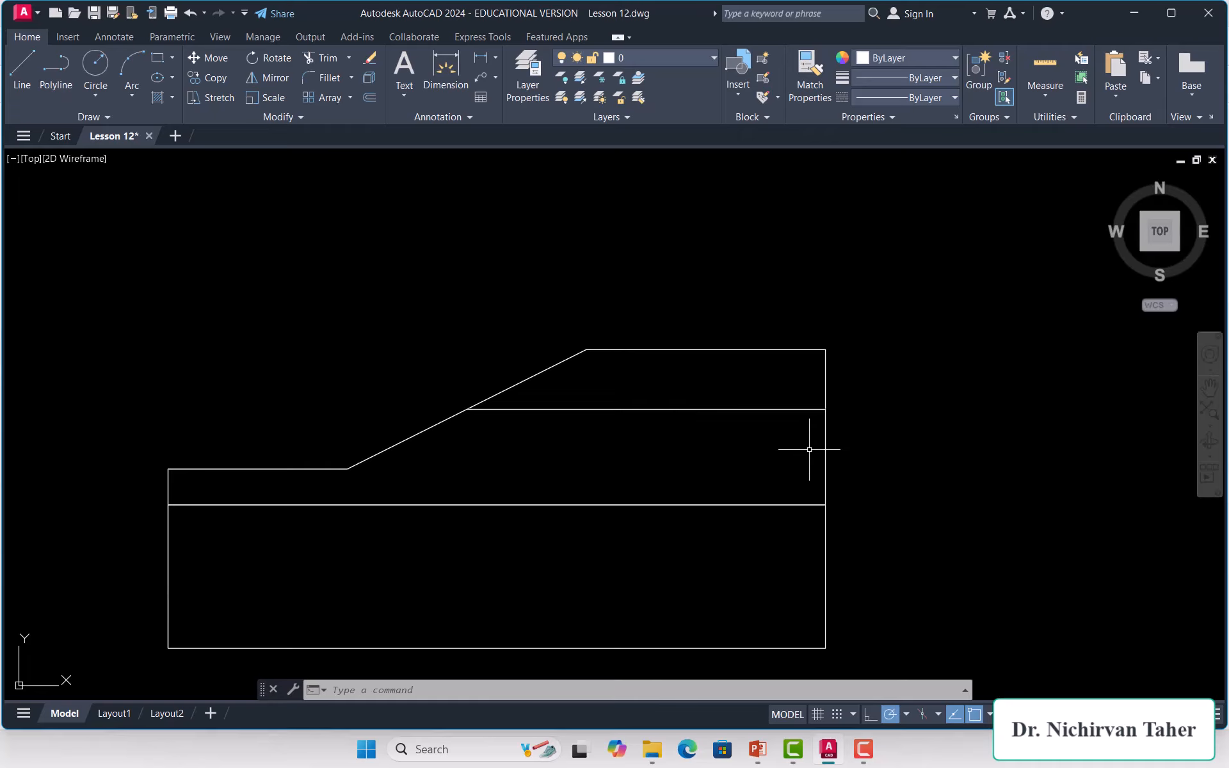
scroll(727, 417, down, 5)
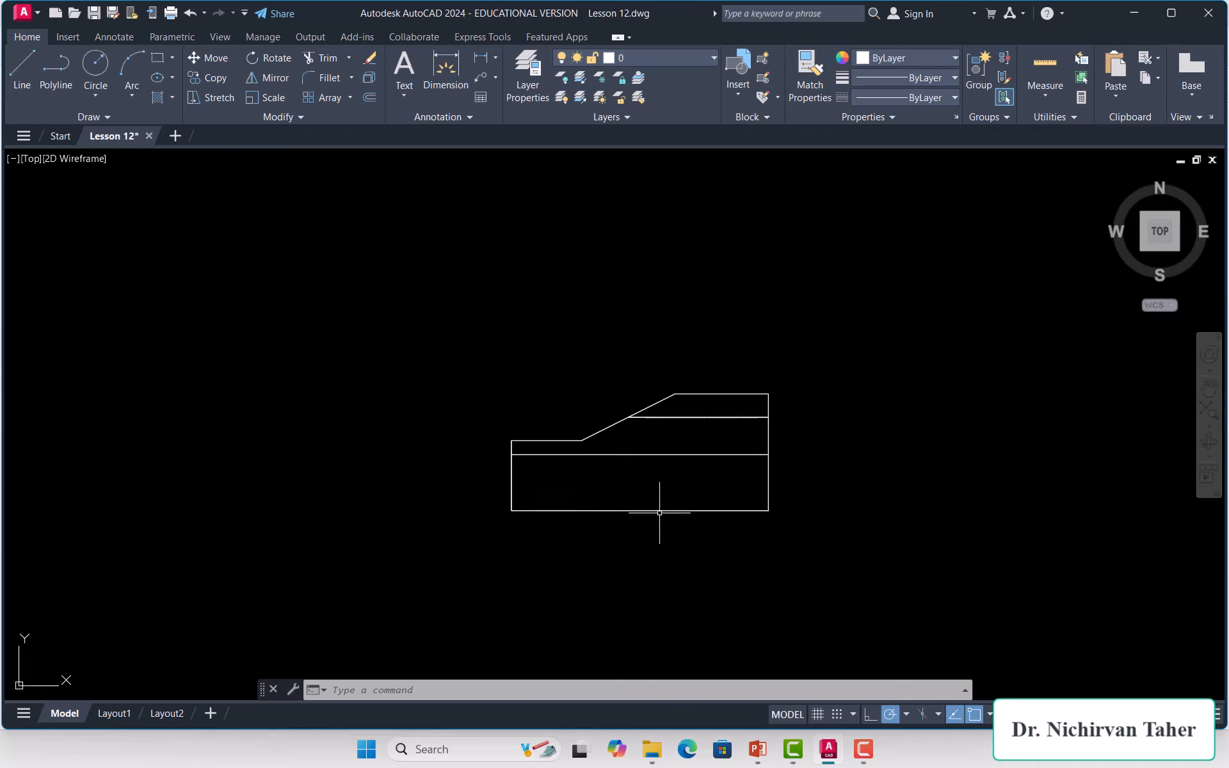
scroll(729, 405, up, 5)
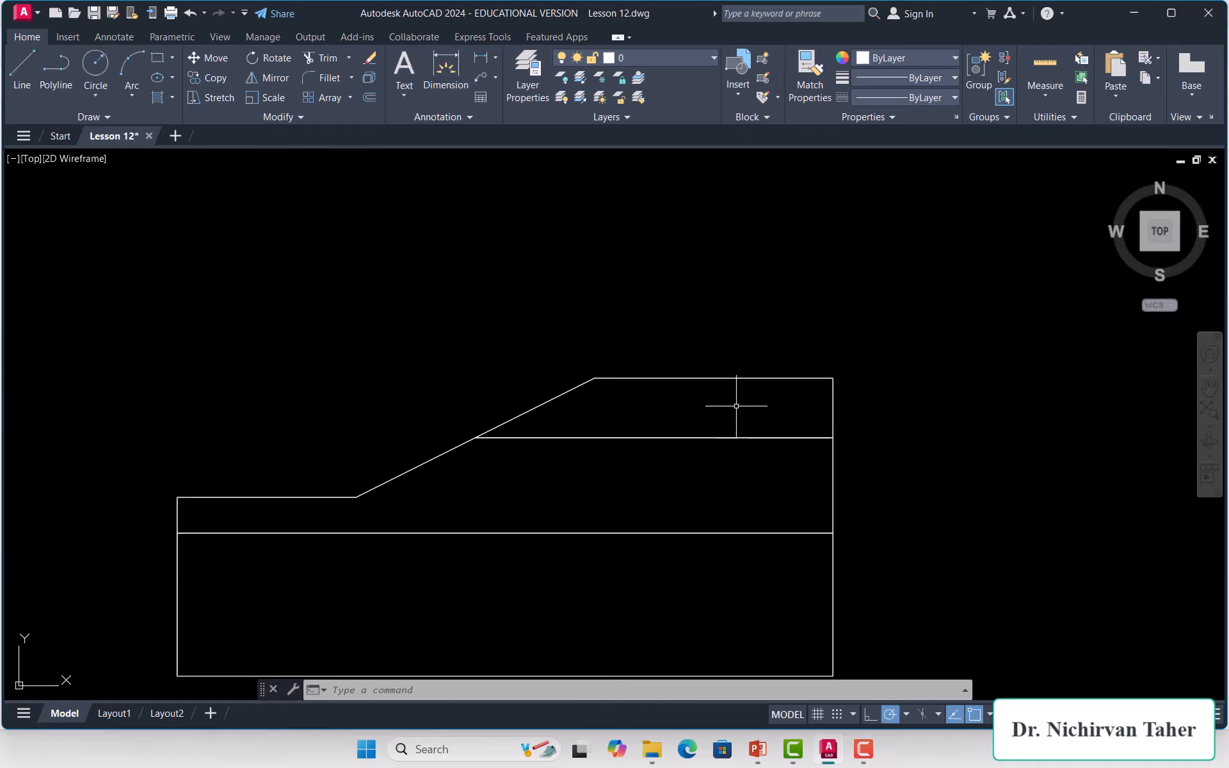
Step: Select the upper, middle and bottom layer polylines together
click(790, 379)
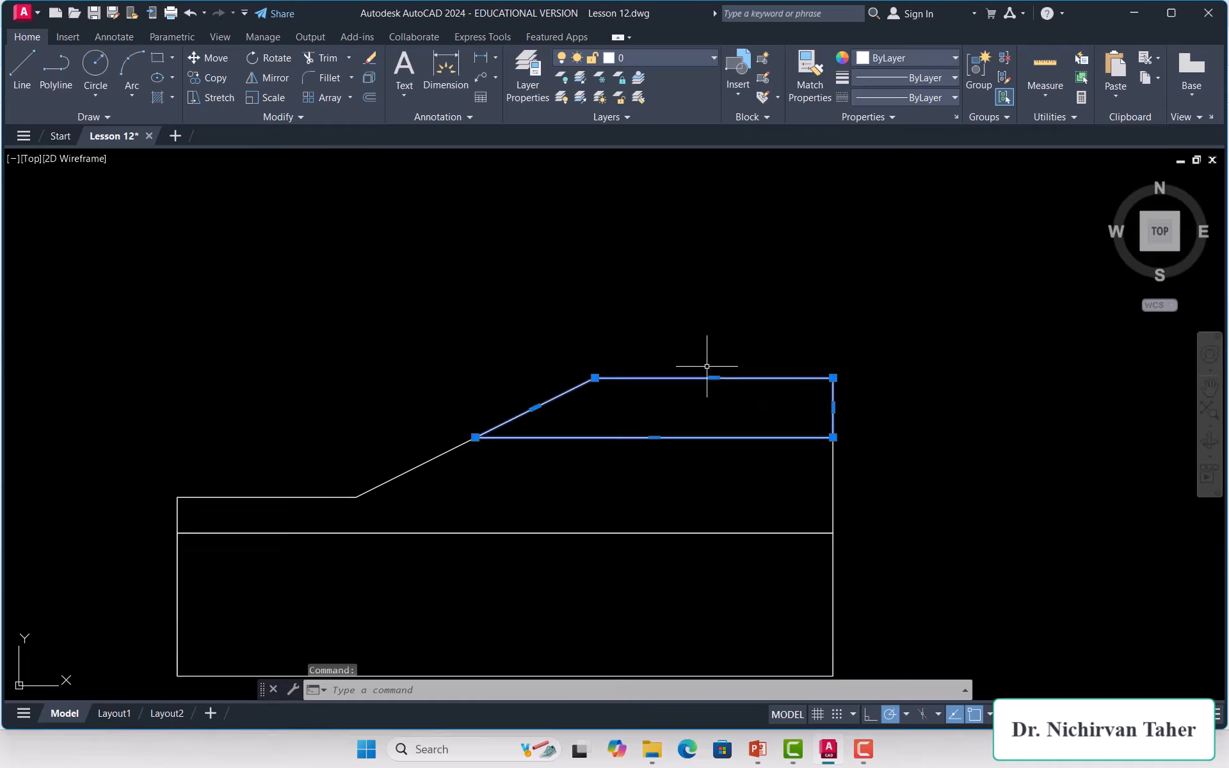
click(834, 477)
scroll(716, 386, down, 2)
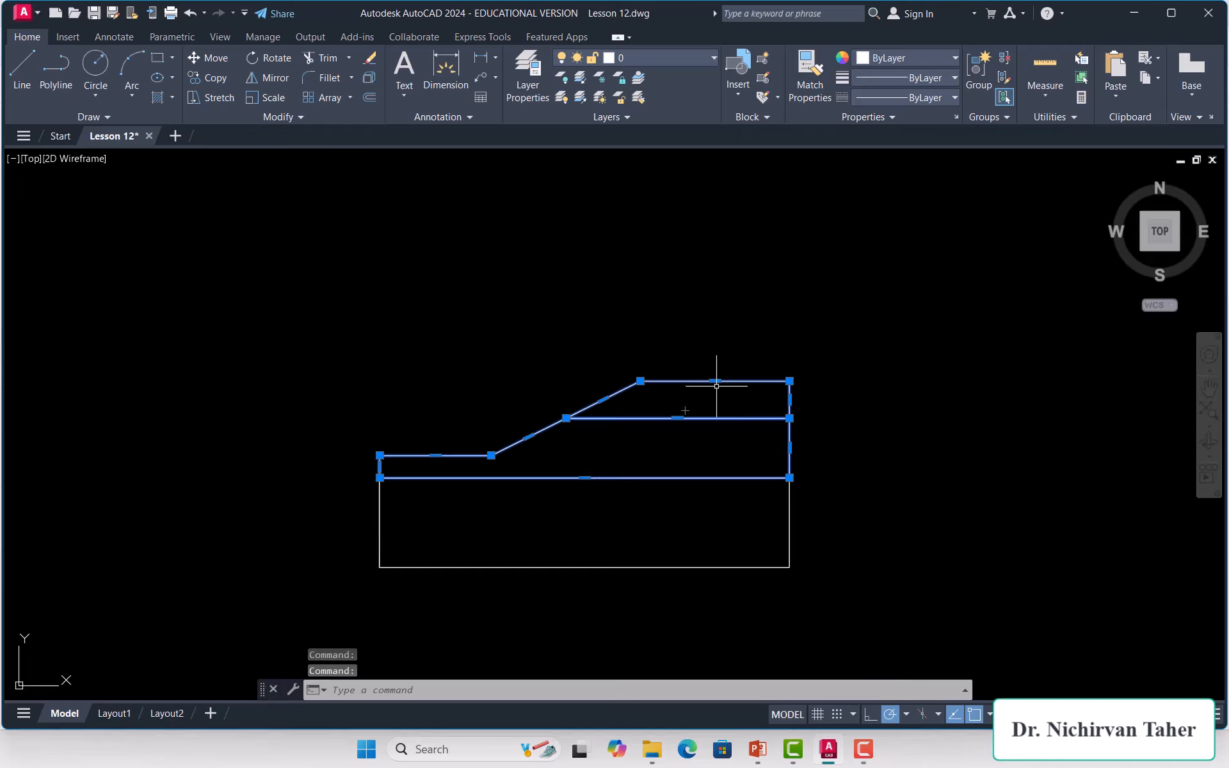
click(789, 508)
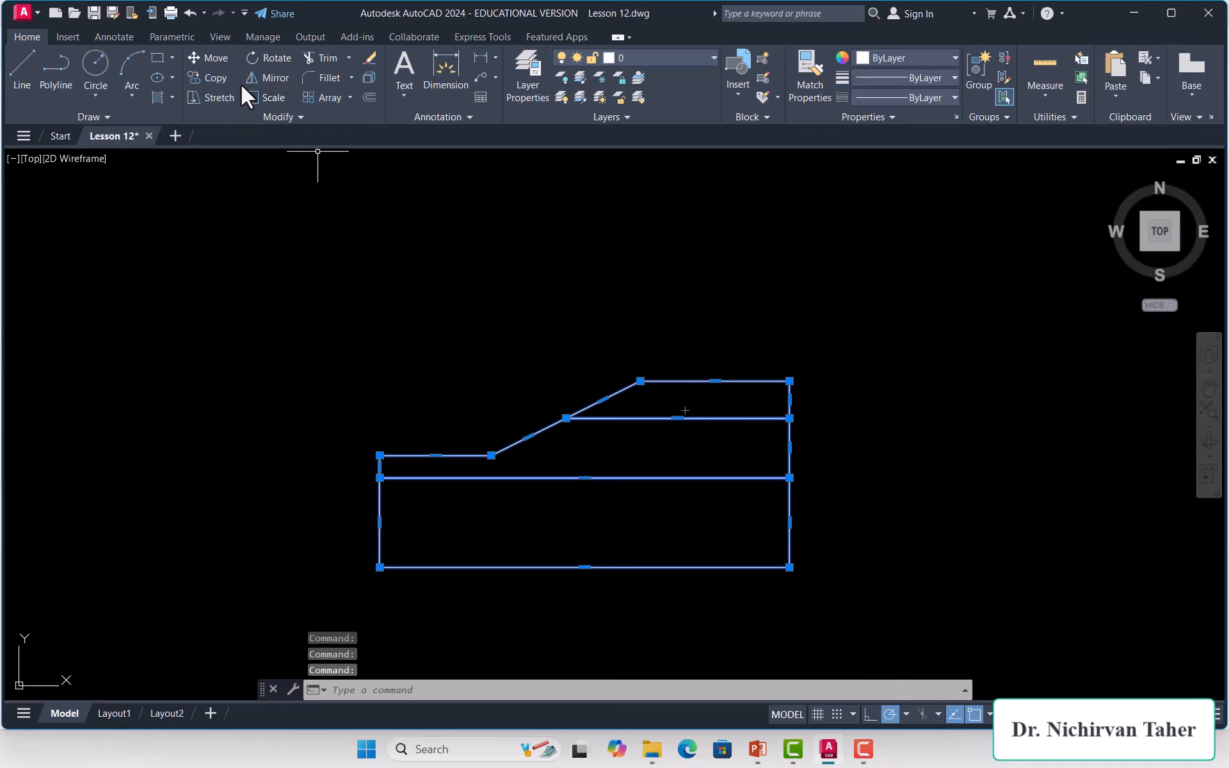
Step: Move the three selected layer polylines beside the original drawing
click(201, 60)
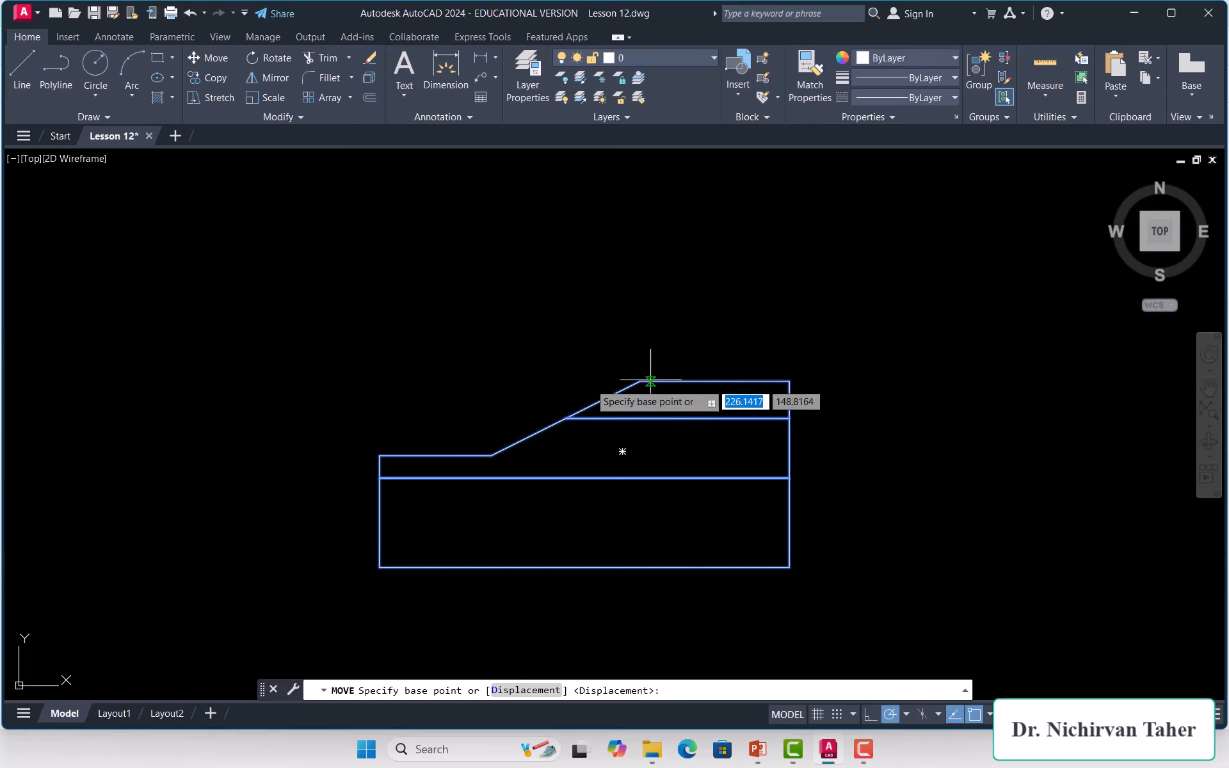
click(518, 518)
scroll(515, 470, down, 4)
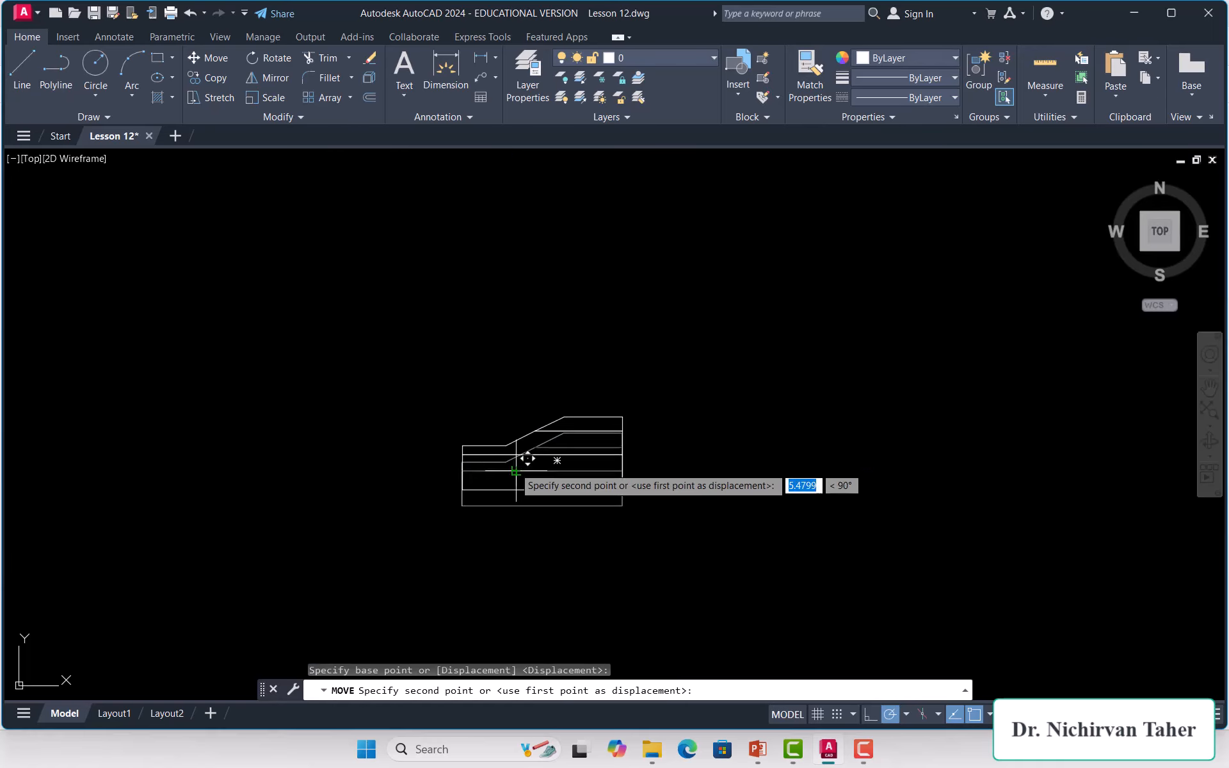
click(745, 486)
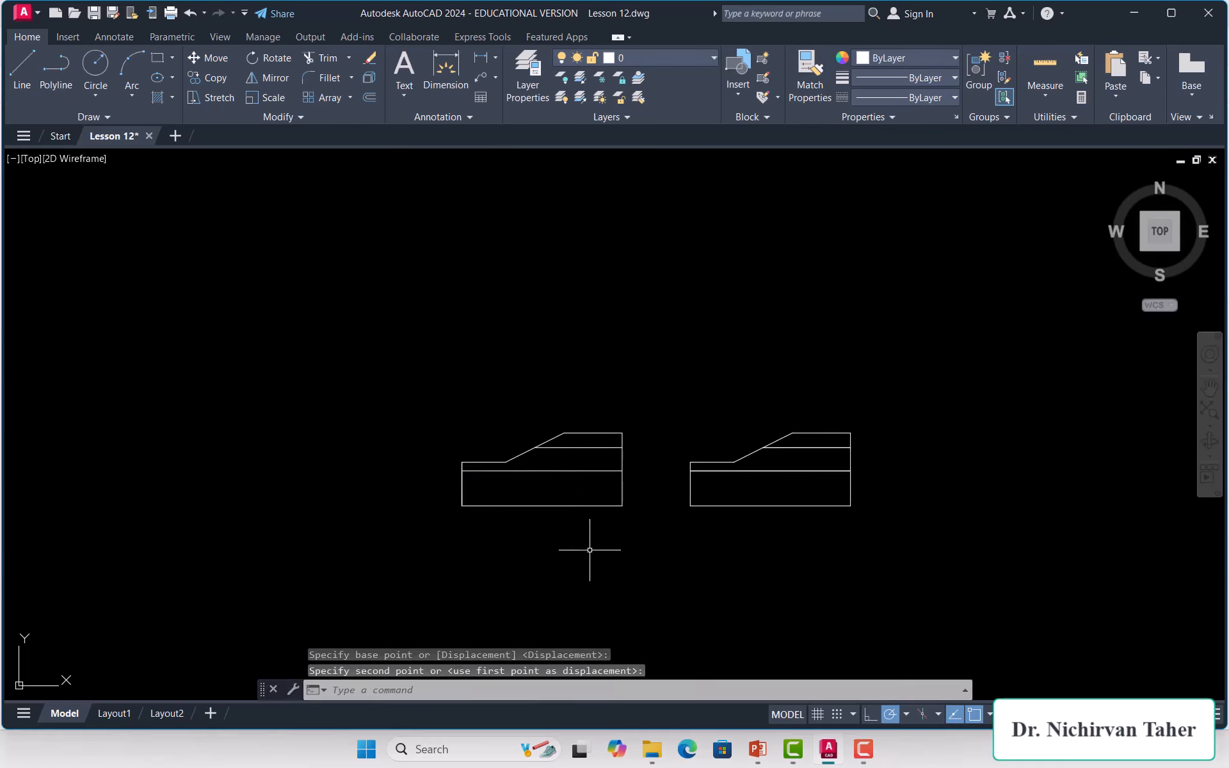
scroll(563, 426, up, 4)
Step: Window-select the original slope linework and delete it
click(754, 398)
scroll(694, 419, down, 4)
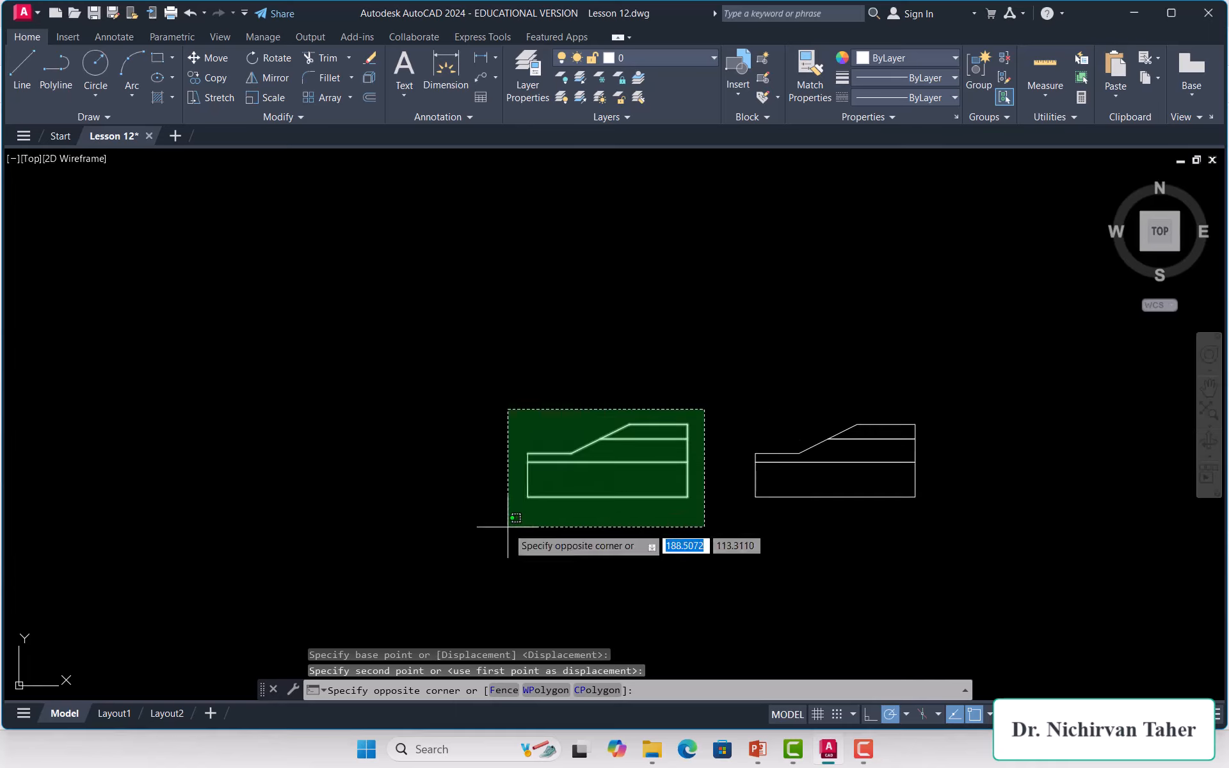
click(489, 532)
key(Delete)
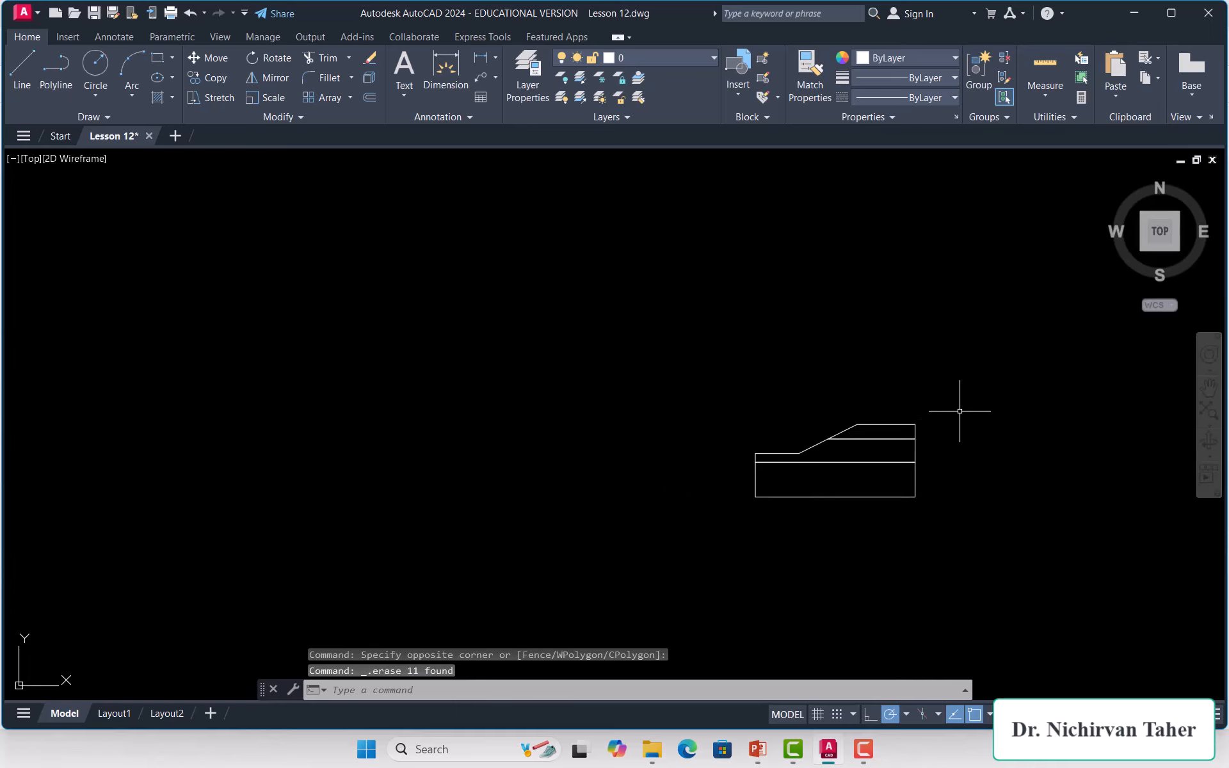
Step: Select the remaining polyline profile and move it back into place
click(919, 358)
scroll(595, 530, down, 2)
click(500, 587)
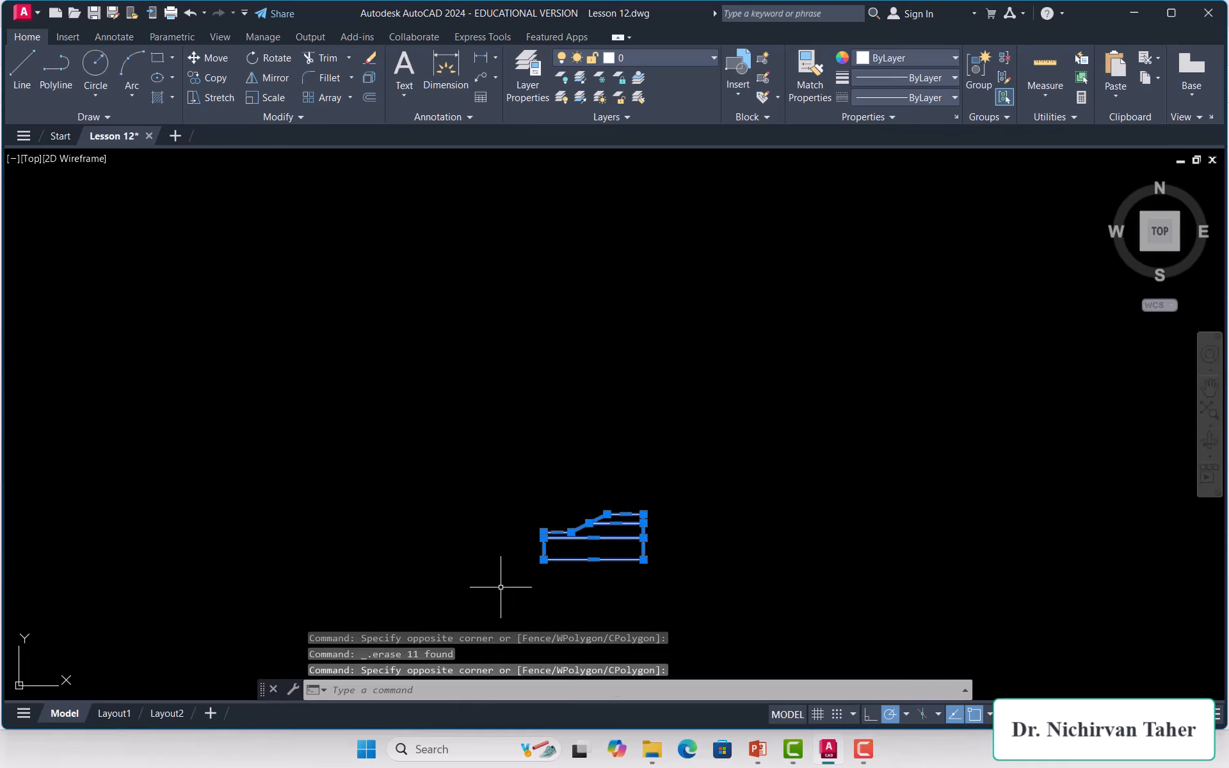
click(206, 58)
scroll(691, 358, up, 3)
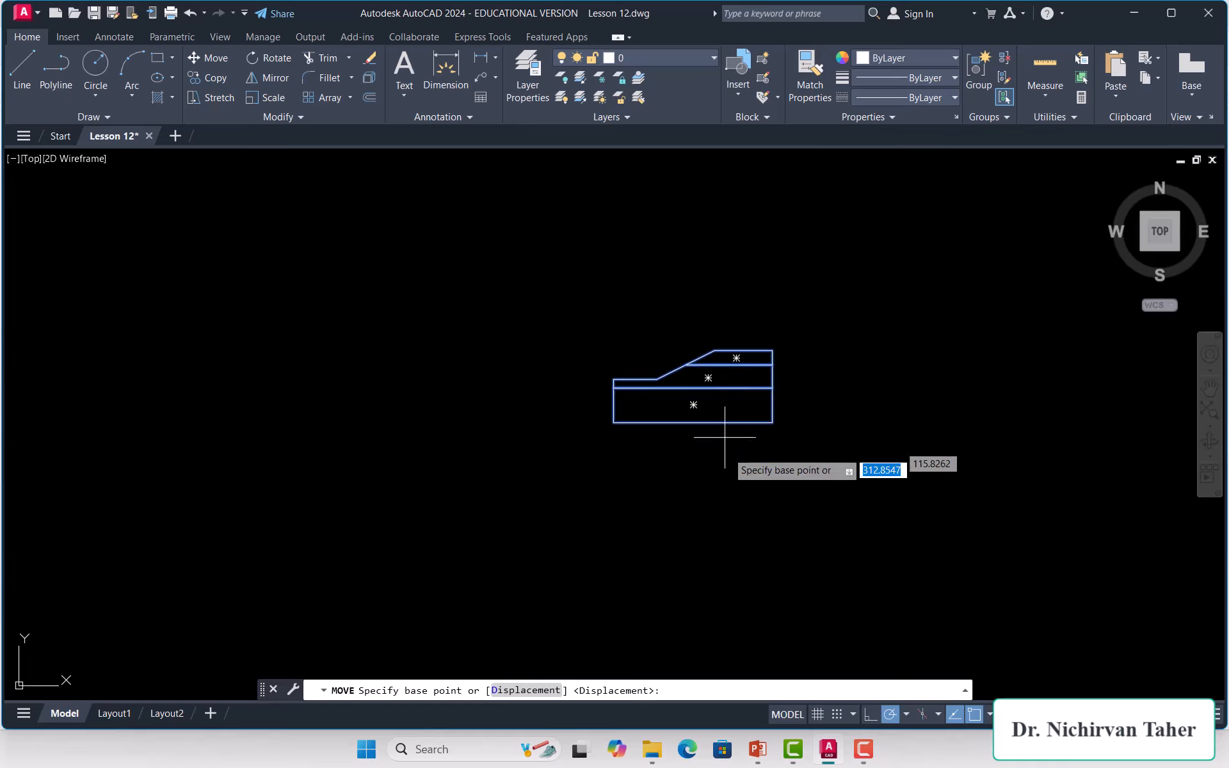
click(740, 481)
click(573, 484)
scroll(442, 366, up, 4)
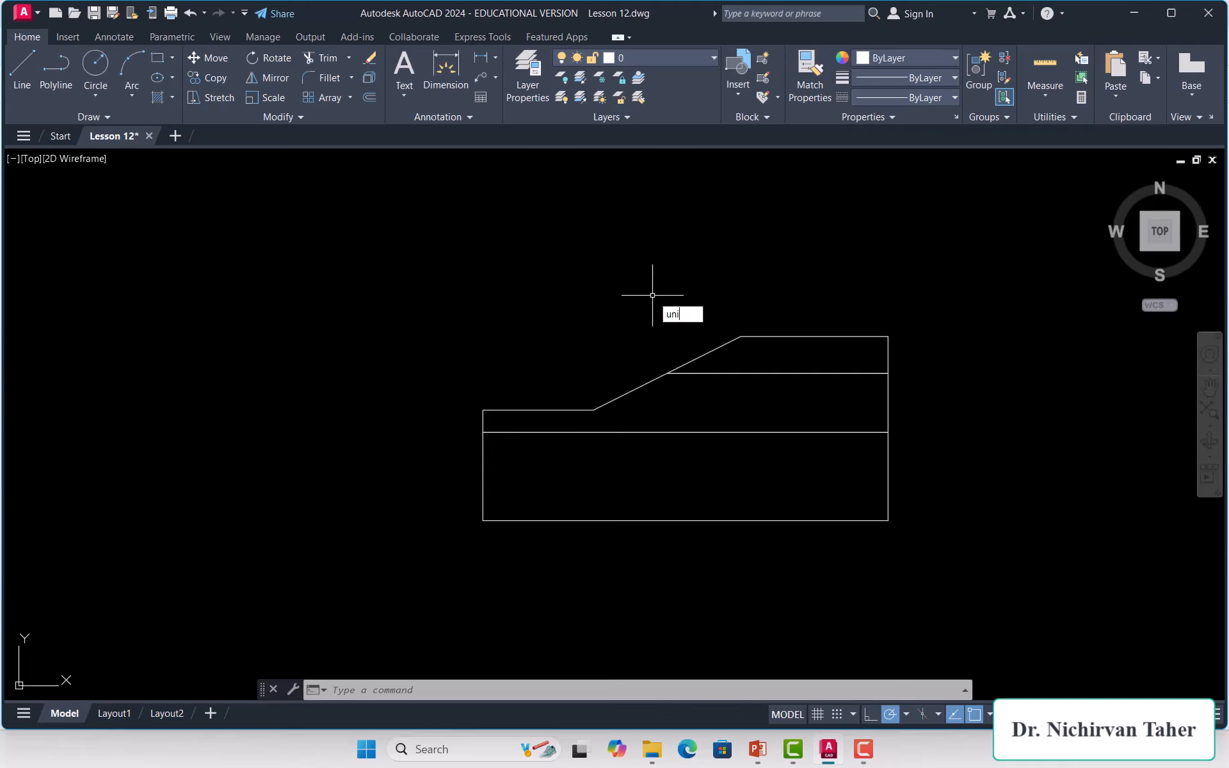
Step: Change the Drawing Units insertion scale to Meters and confirm
text(t)
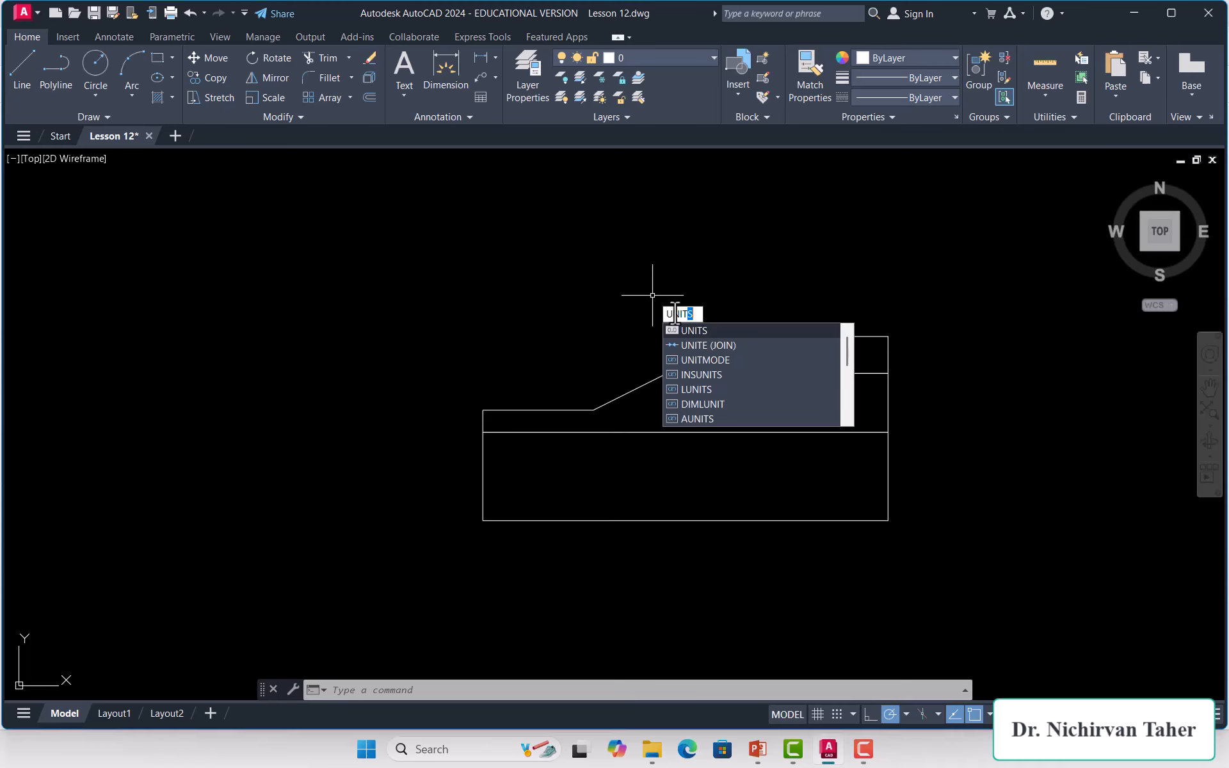
click(697, 331)
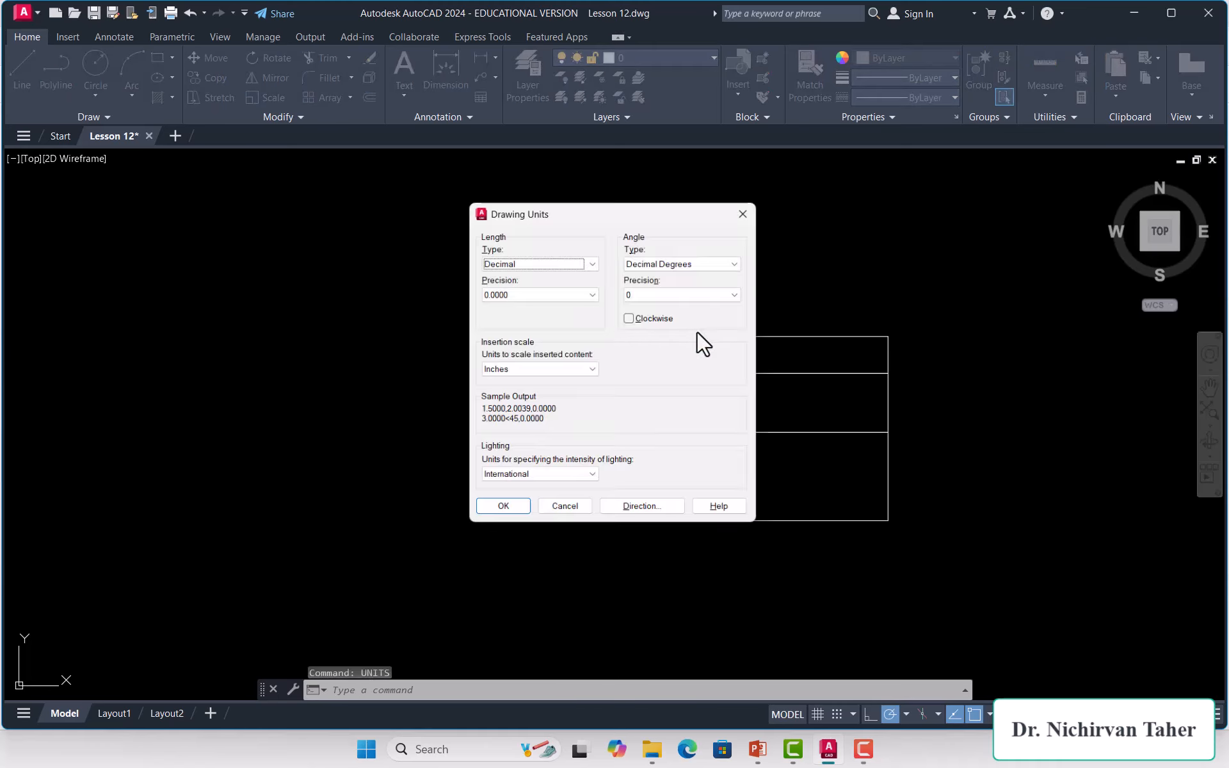
click(590, 371)
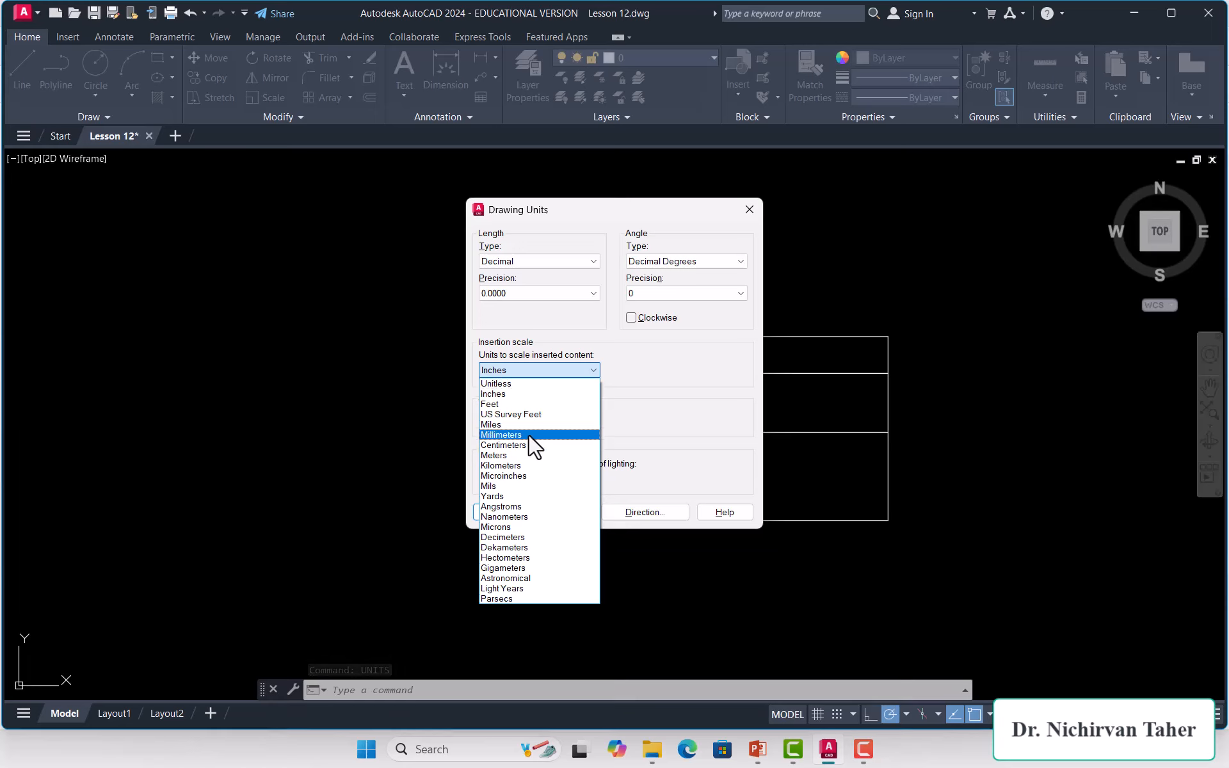
click(512, 454)
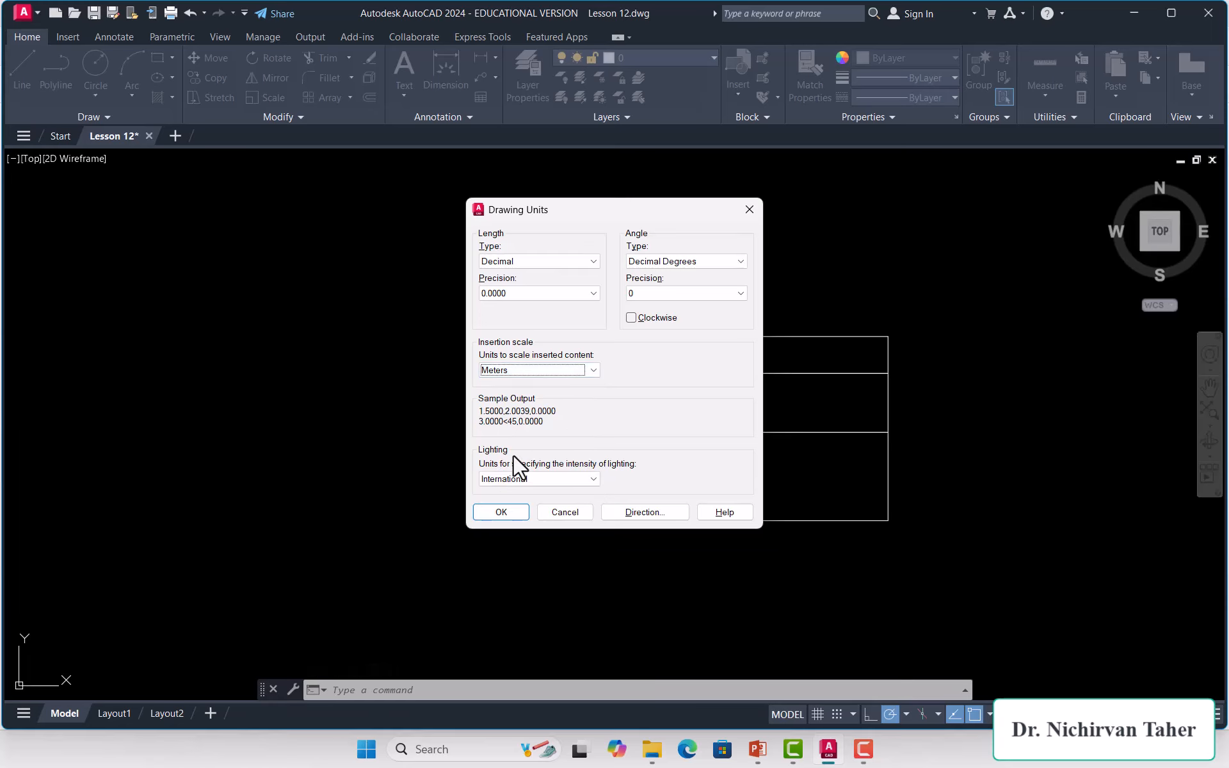
click(498, 513)
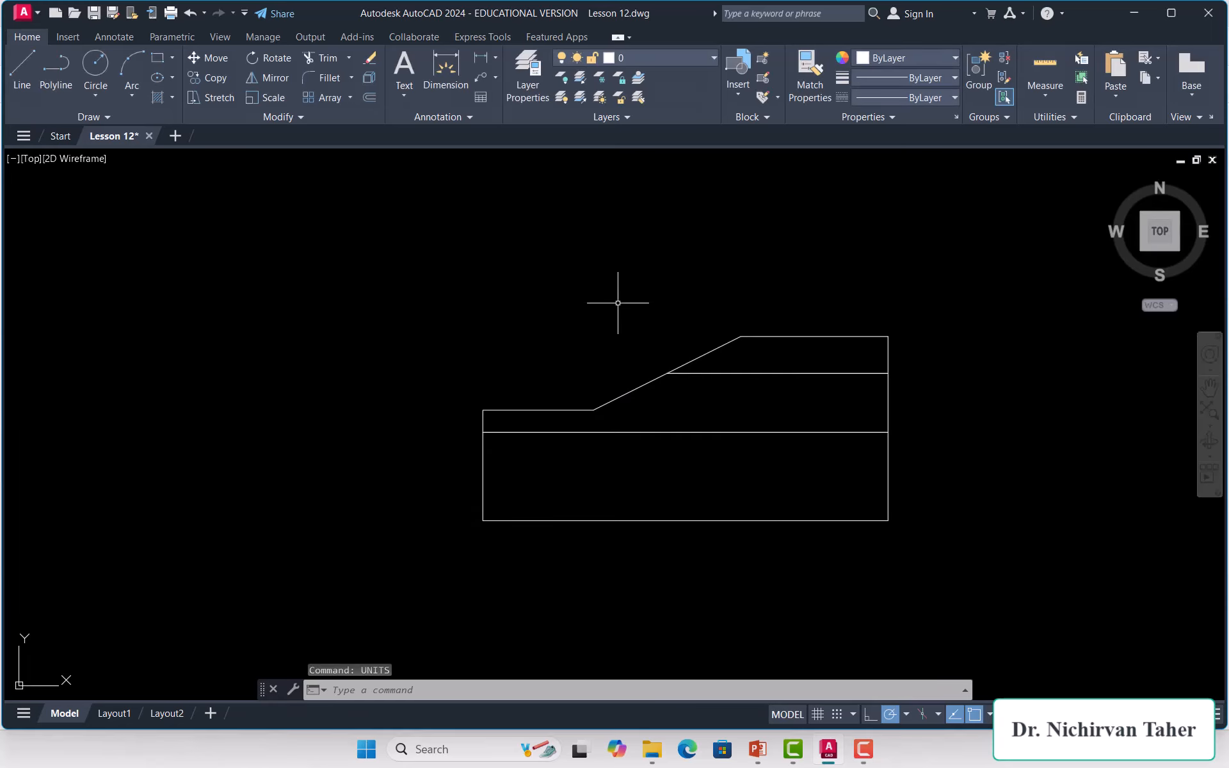
Step: Save As Lesson 12.dxf on the Desktop with AutoCAD 2018 DXF file type
click(36, 17)
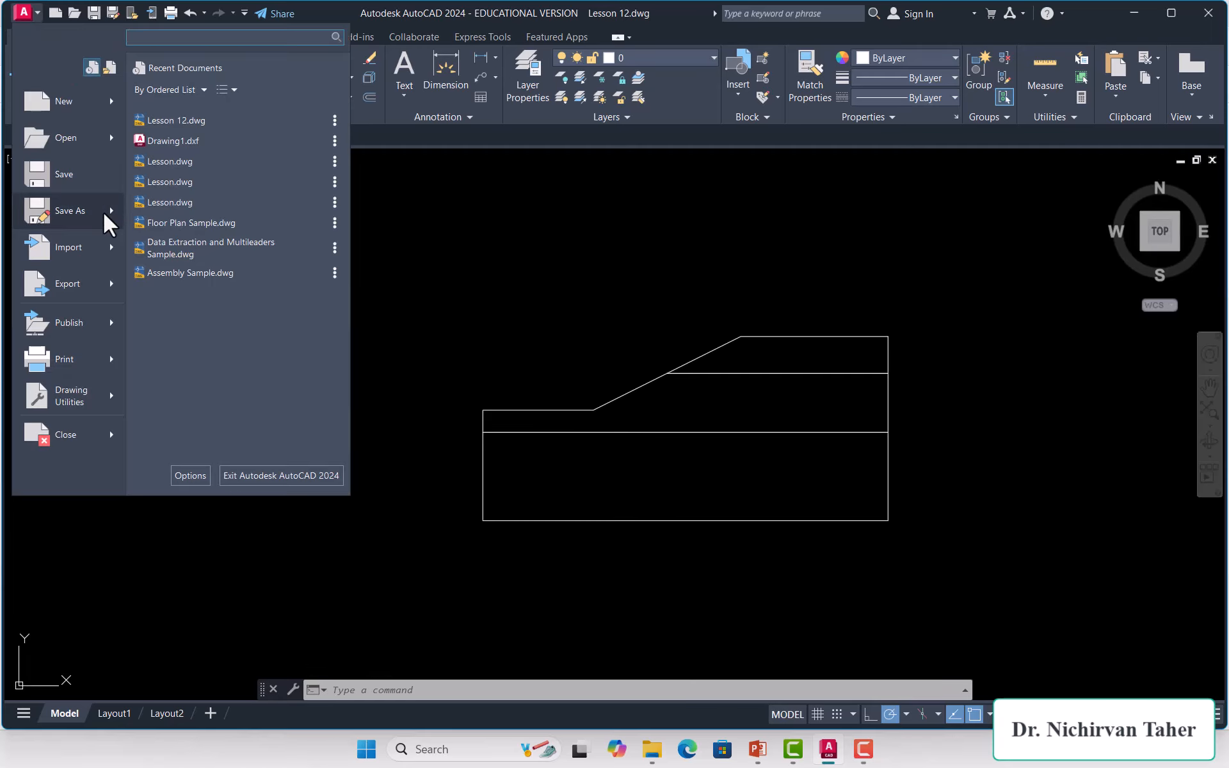
mouse_move(103, 212)
click(199, 355)
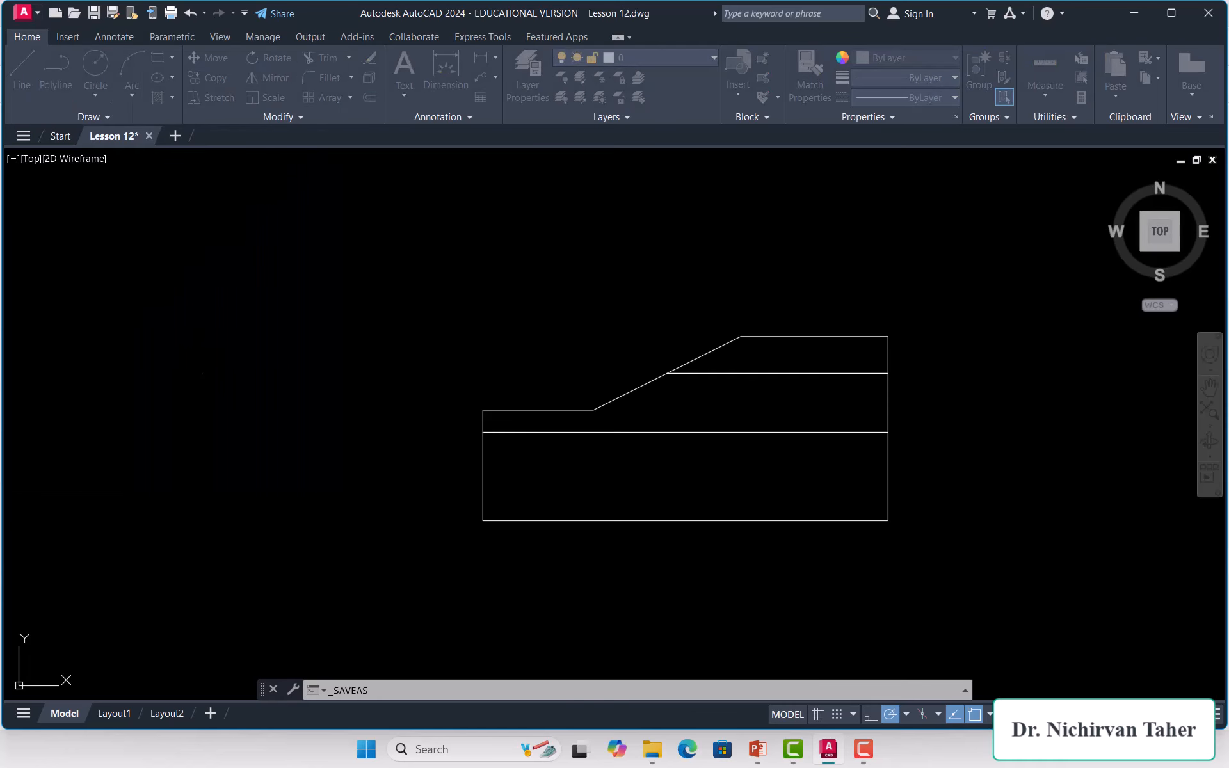
click(628, 545)
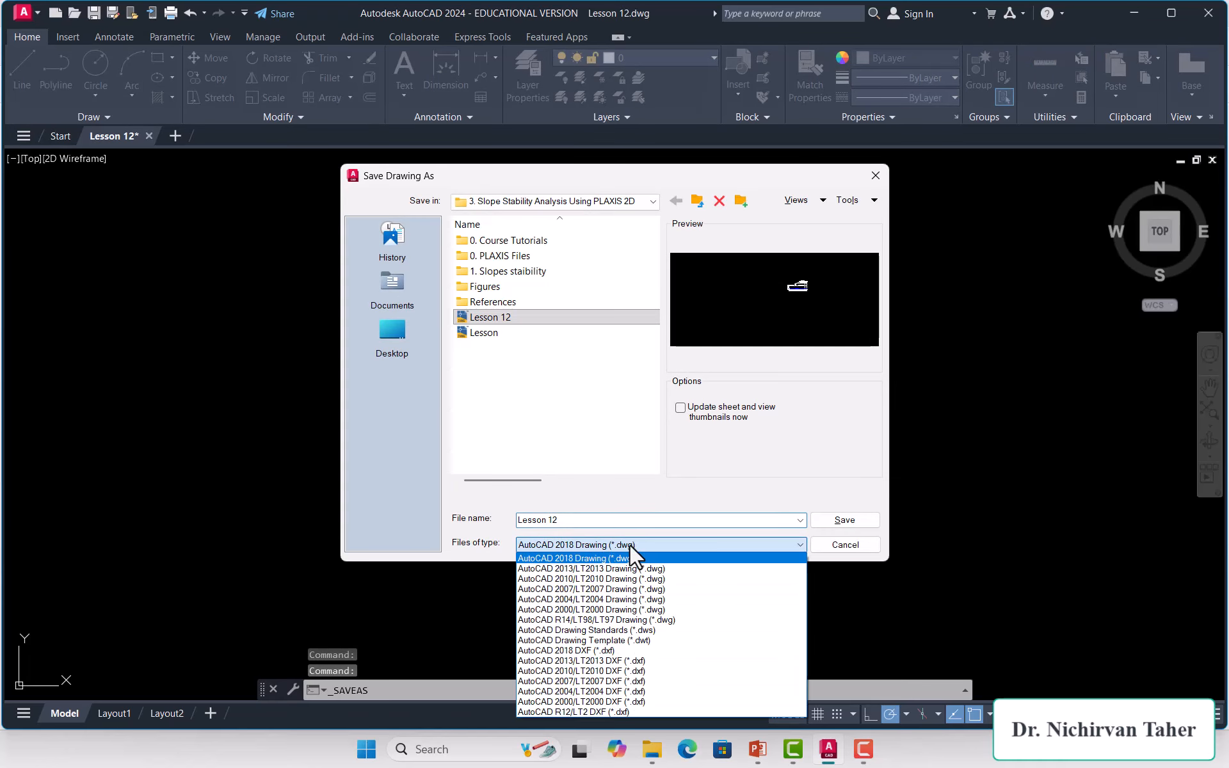
click(627, 651)
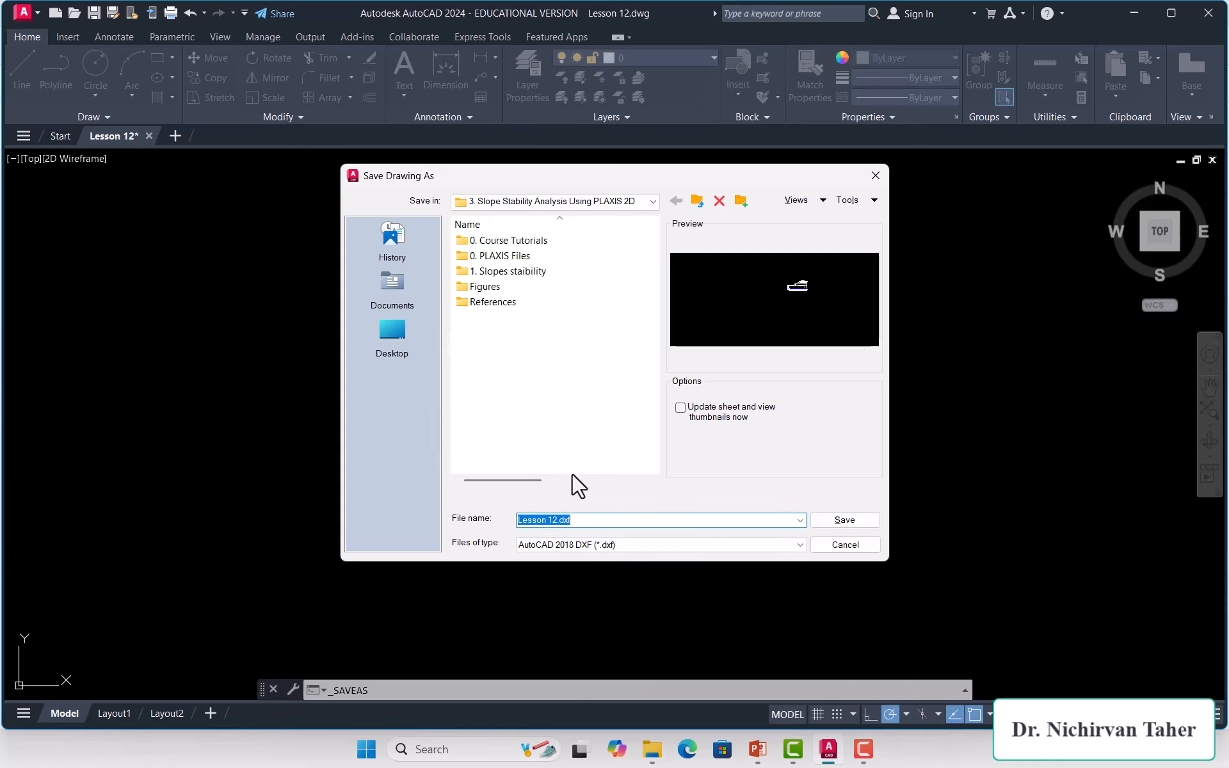
click(389, 330)
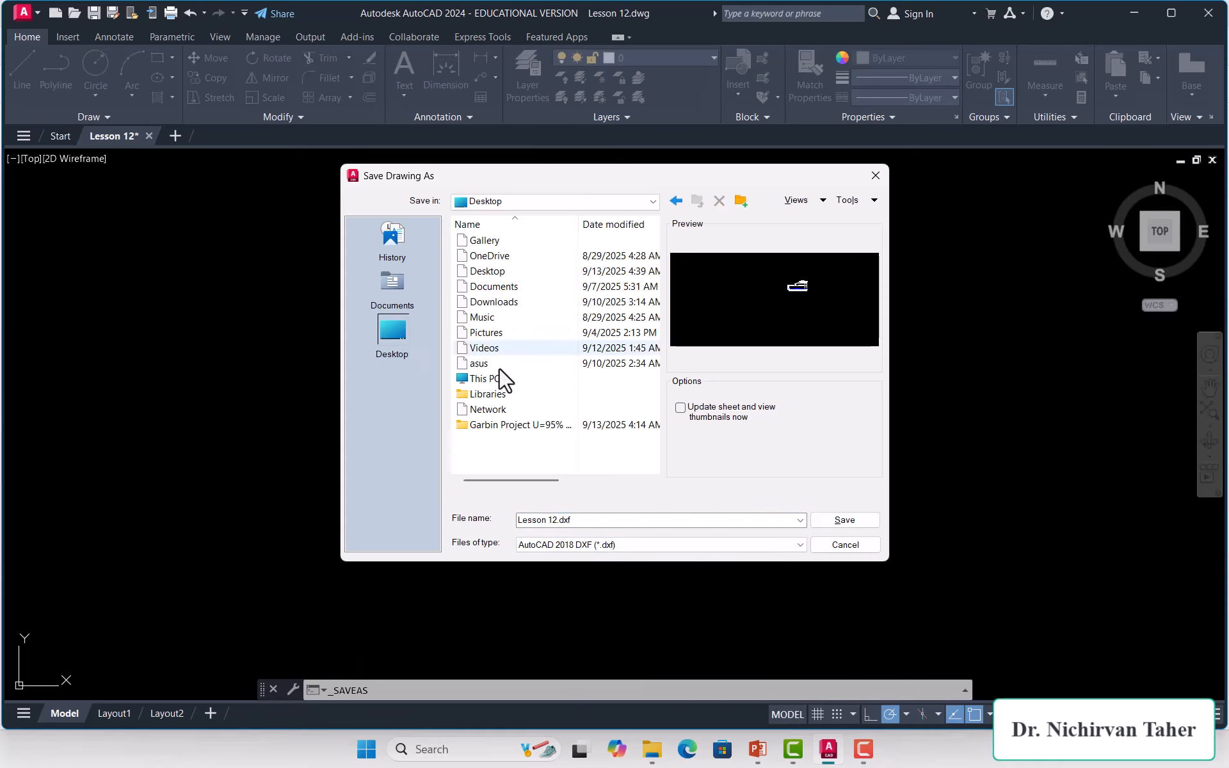
click(844, 520)
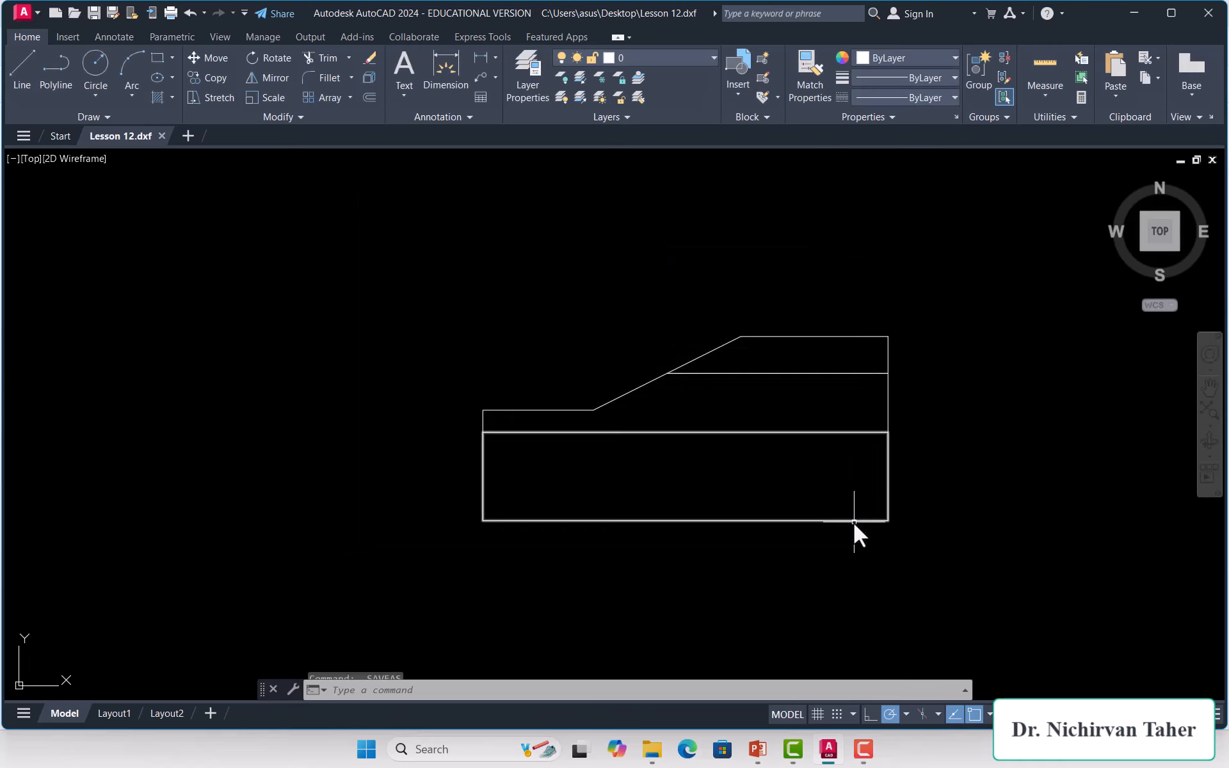
Step: Copy the lesson title text from the PowerPoint slide
click(755, 749)
triple_click(743, 226)
key(ctrl+c)
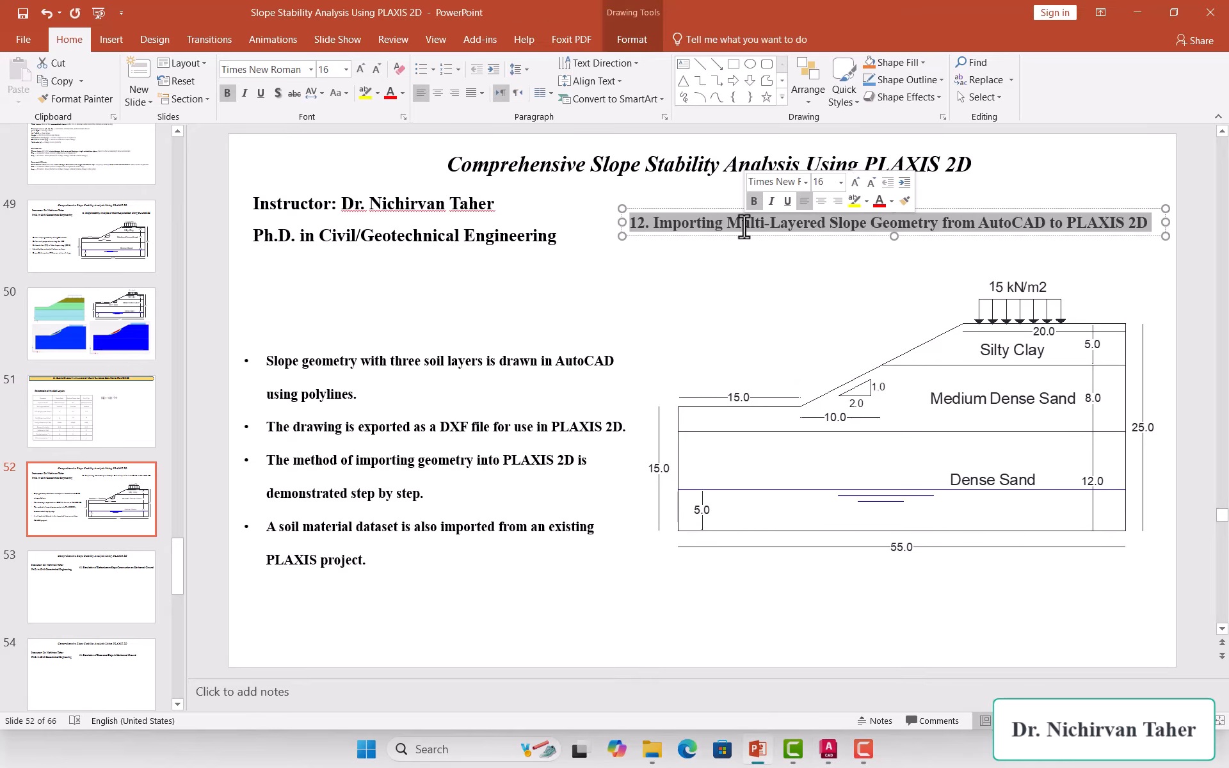
click(722, 629)
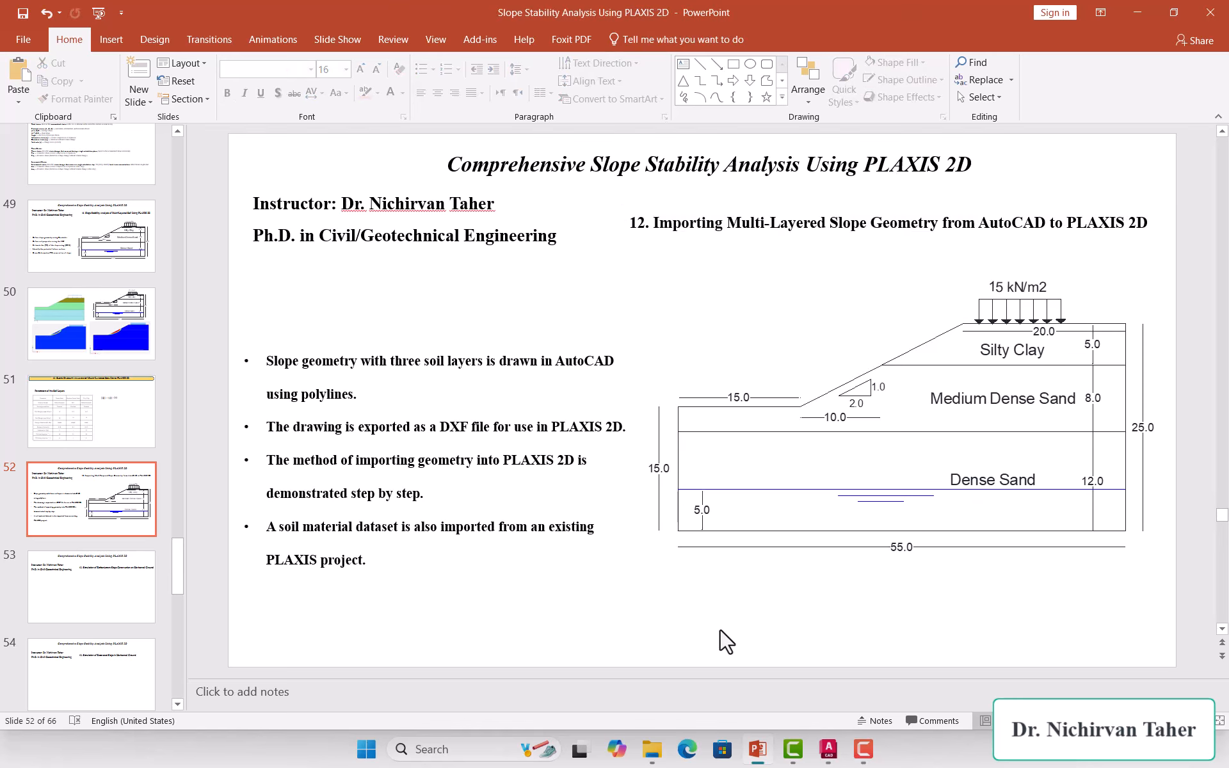
Step: Search 'plax' in Windows and launch PLAXIS 2D 2024.2 Input
click(472, 749)
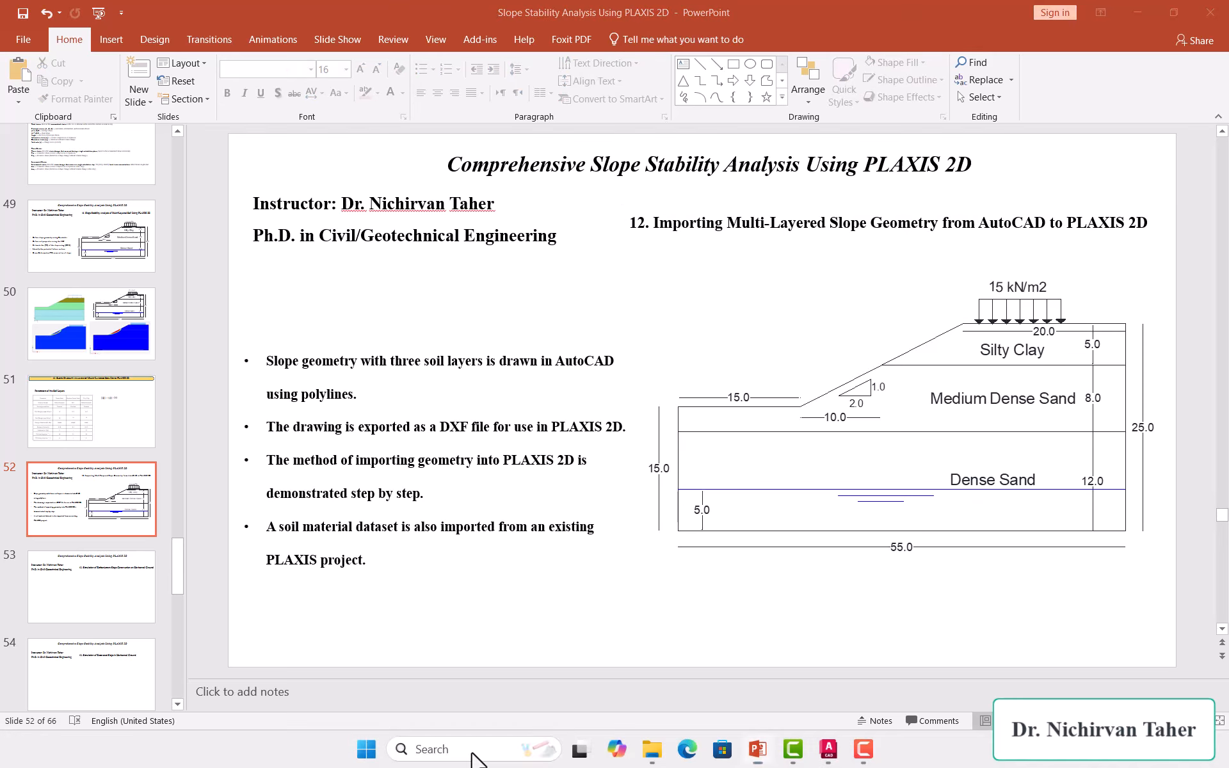
text(plax)
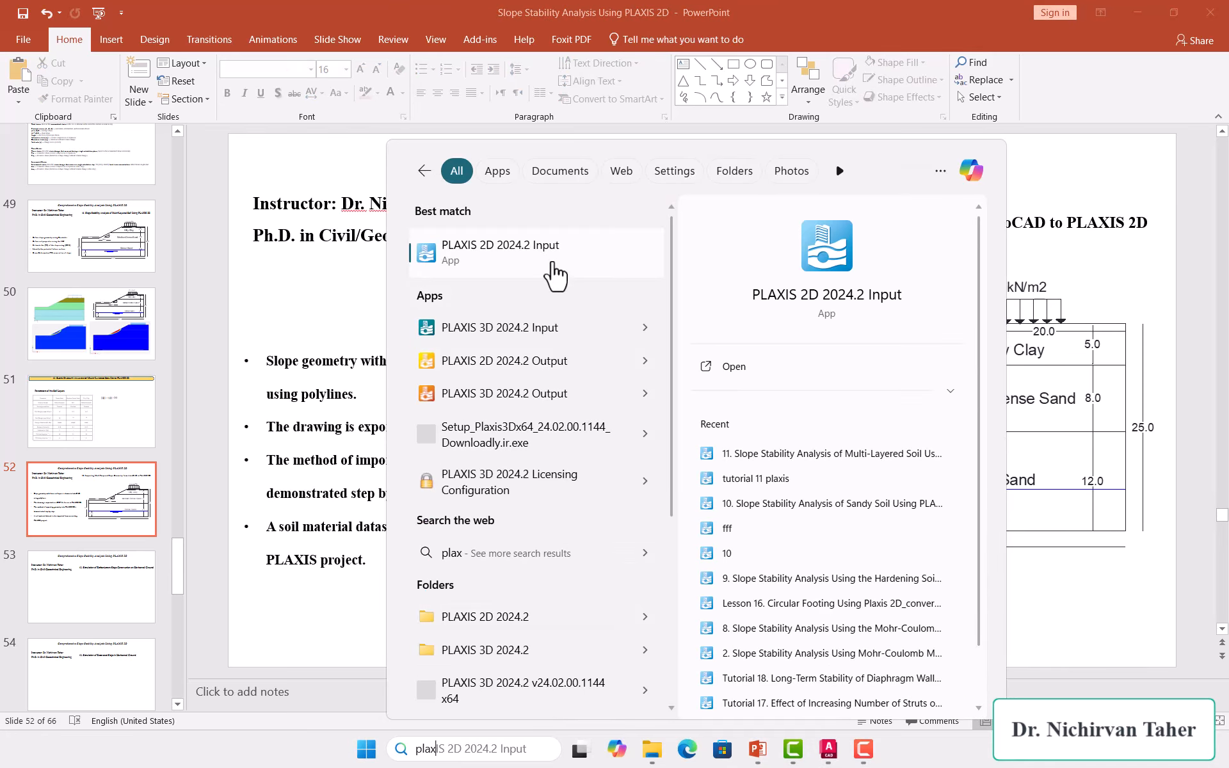
click(551, 263)
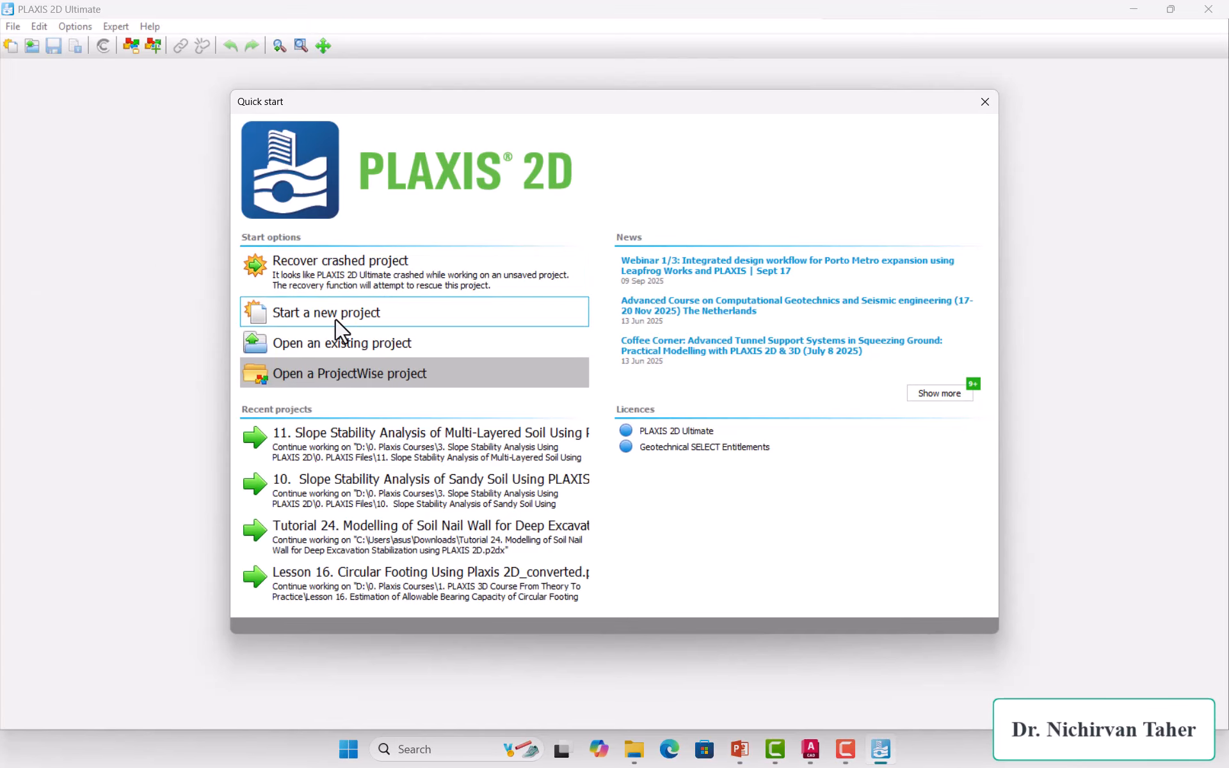
Step: Start a new project and paste the lesson 12 title into Project properties
click(391, 316)
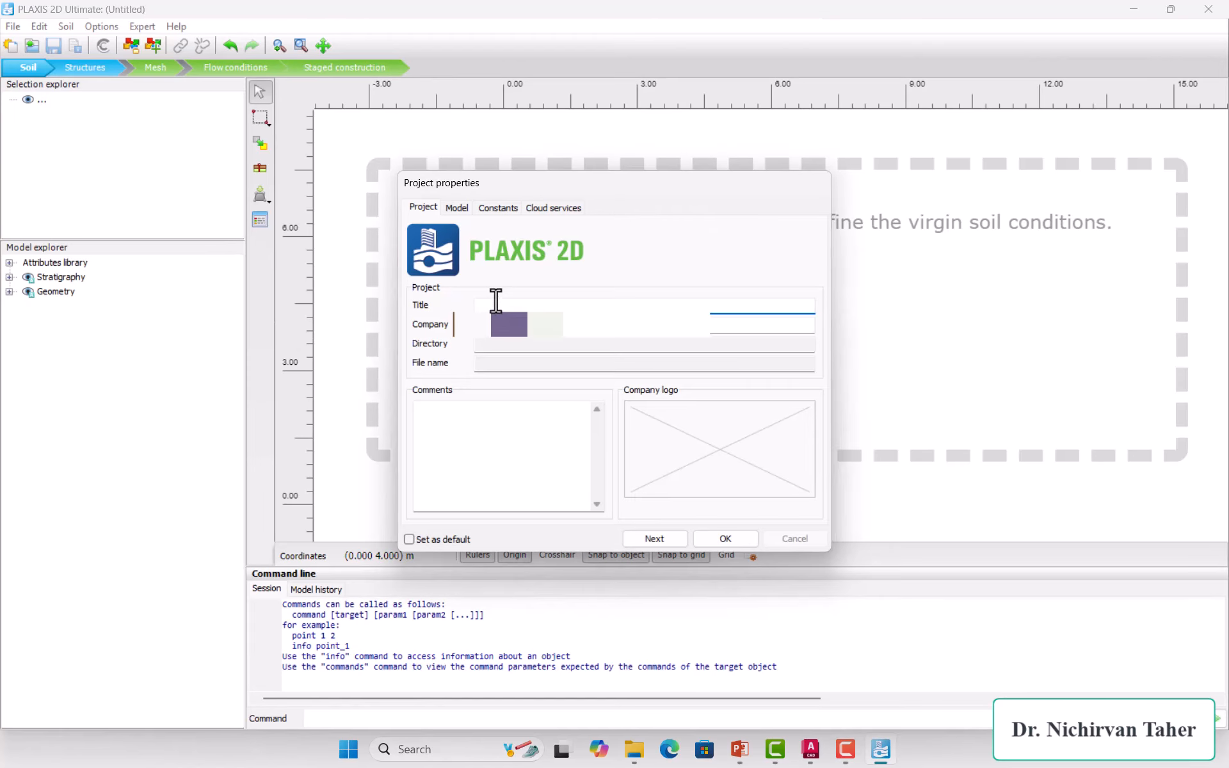
right_click(495, 310)
click(543, 385)
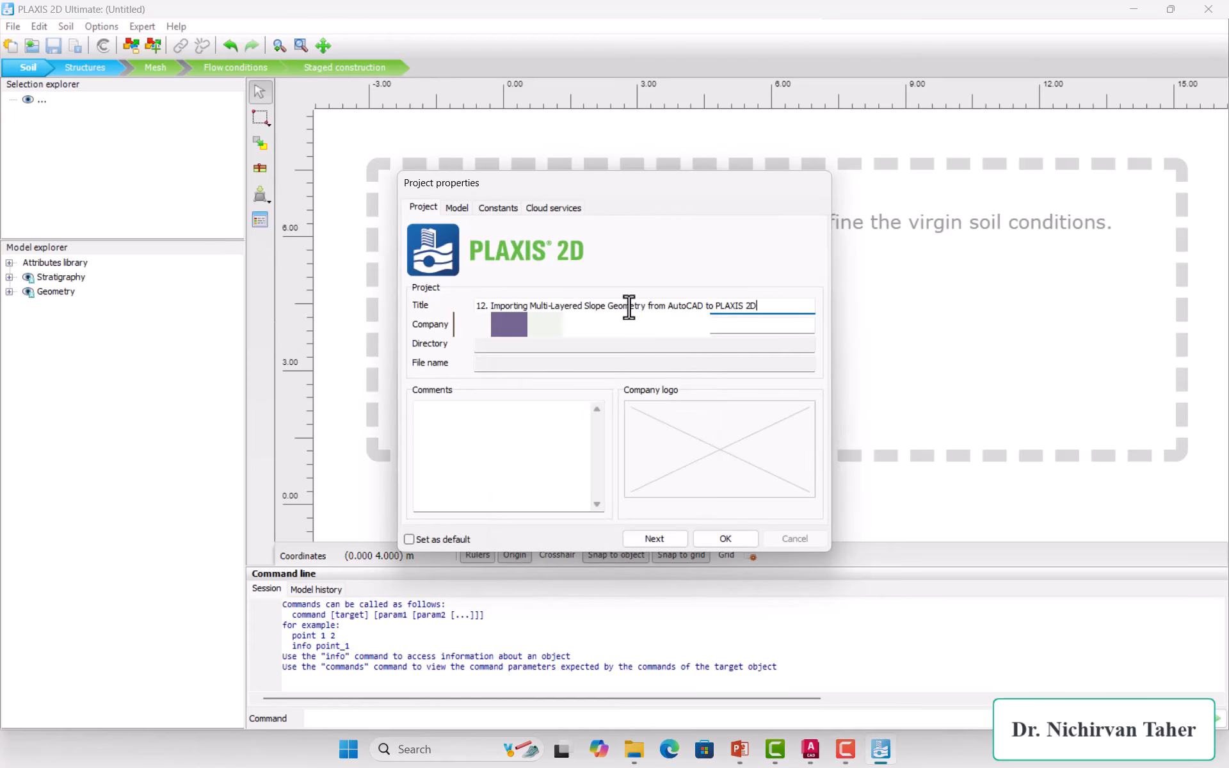
click(725, 538)
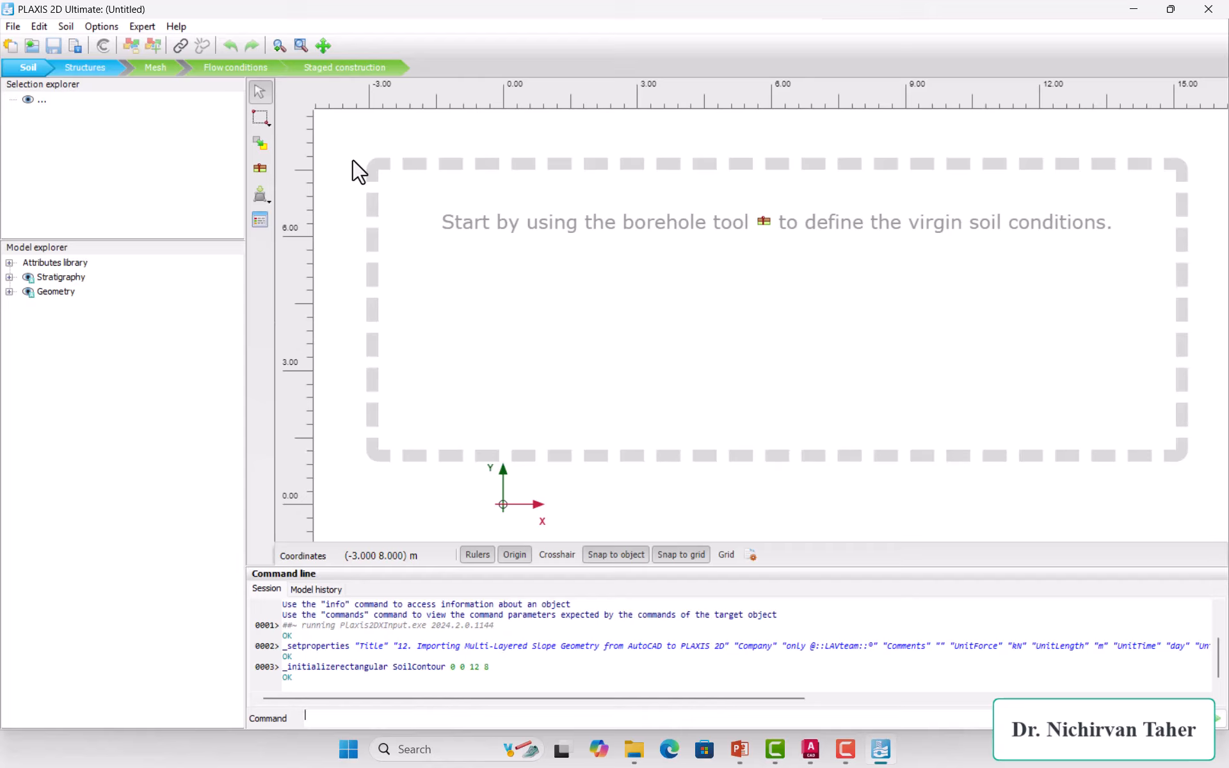
Step: Choose Import soil from file and browse to the Desktop
click(268, 203)
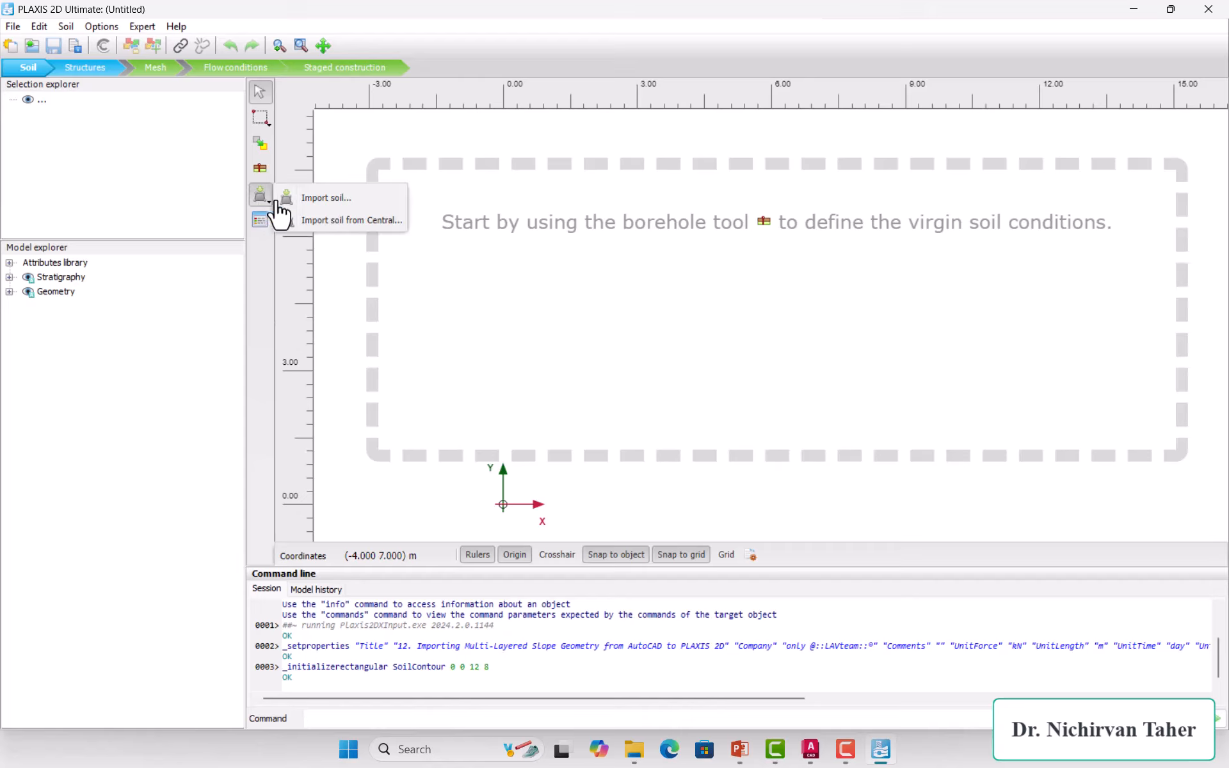
click(328, 200)
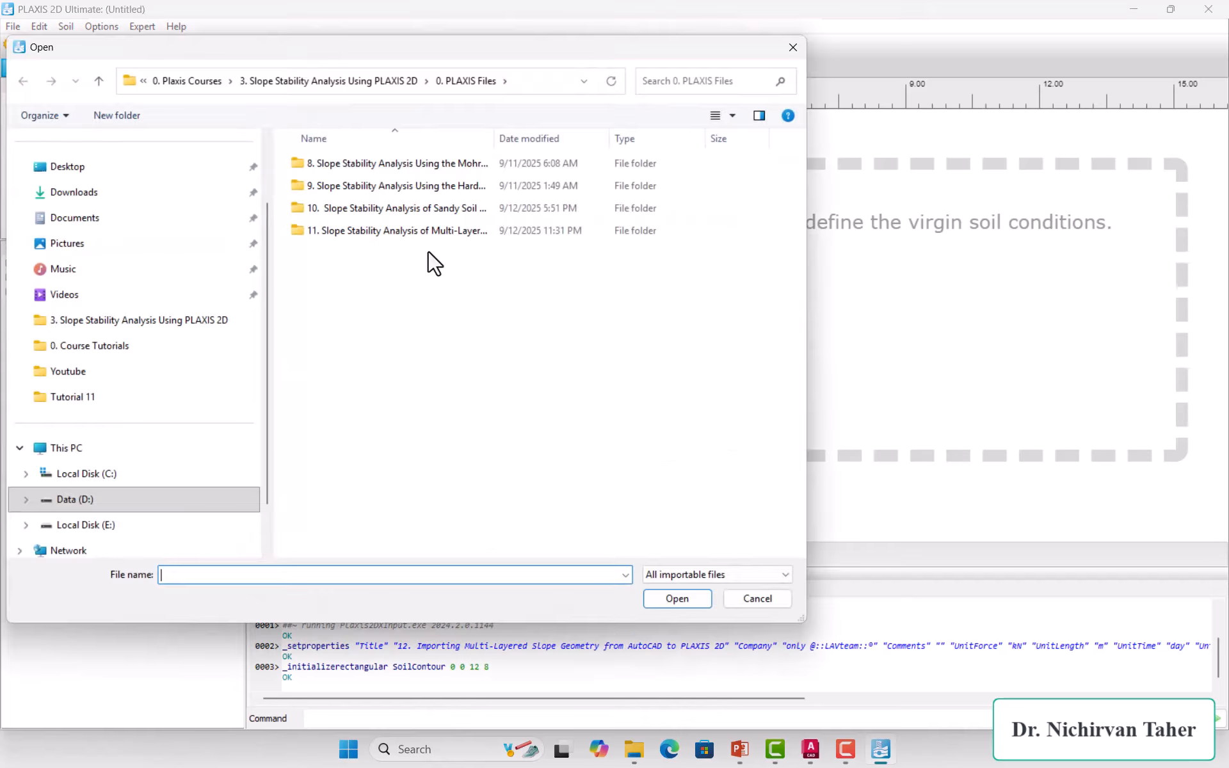
click(67, 170)
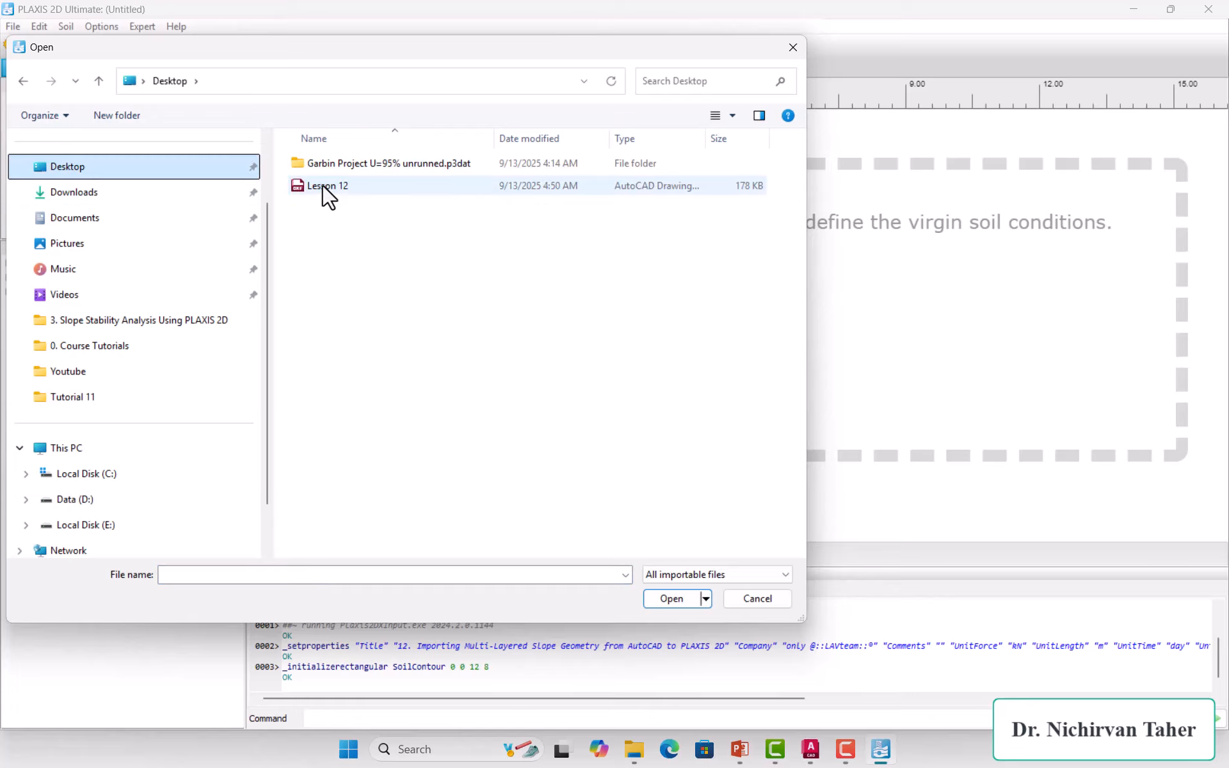
Step: Open Lesson 12 with closed polylines imported as polygons, creating Soil_1 to Soil_3
click(333, 186)
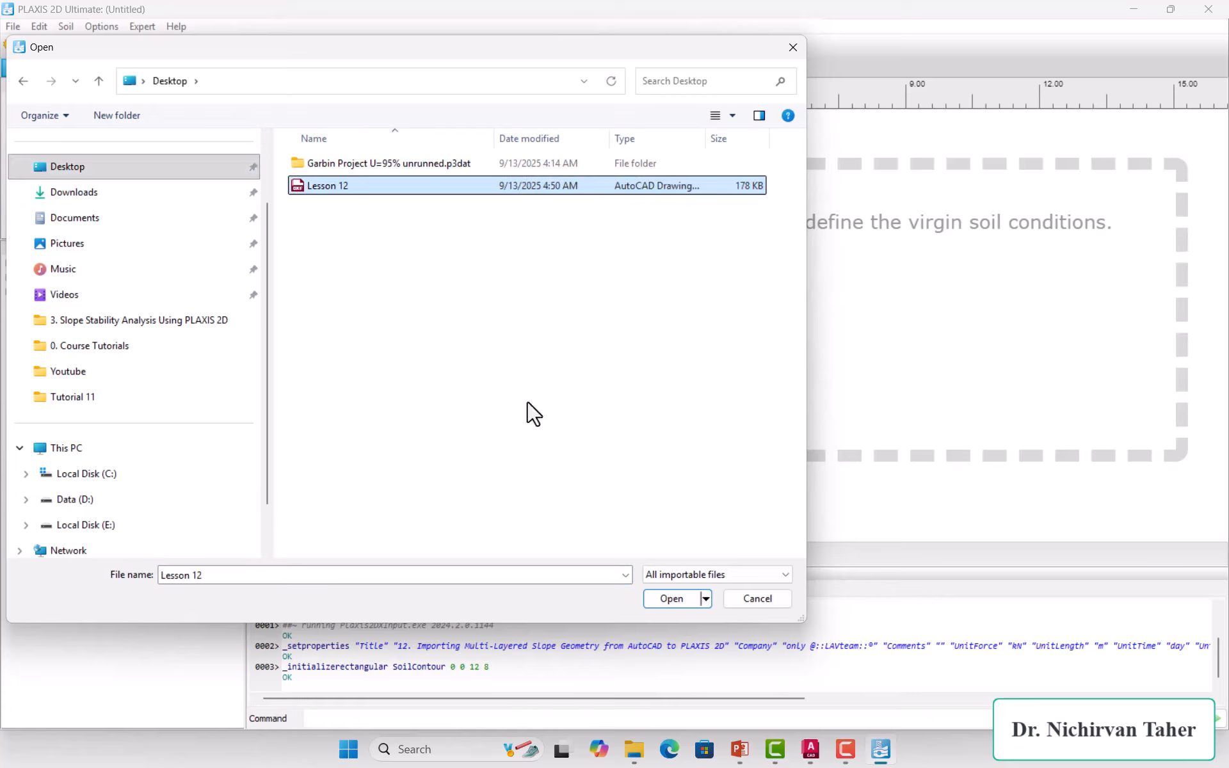
click(669, 601)
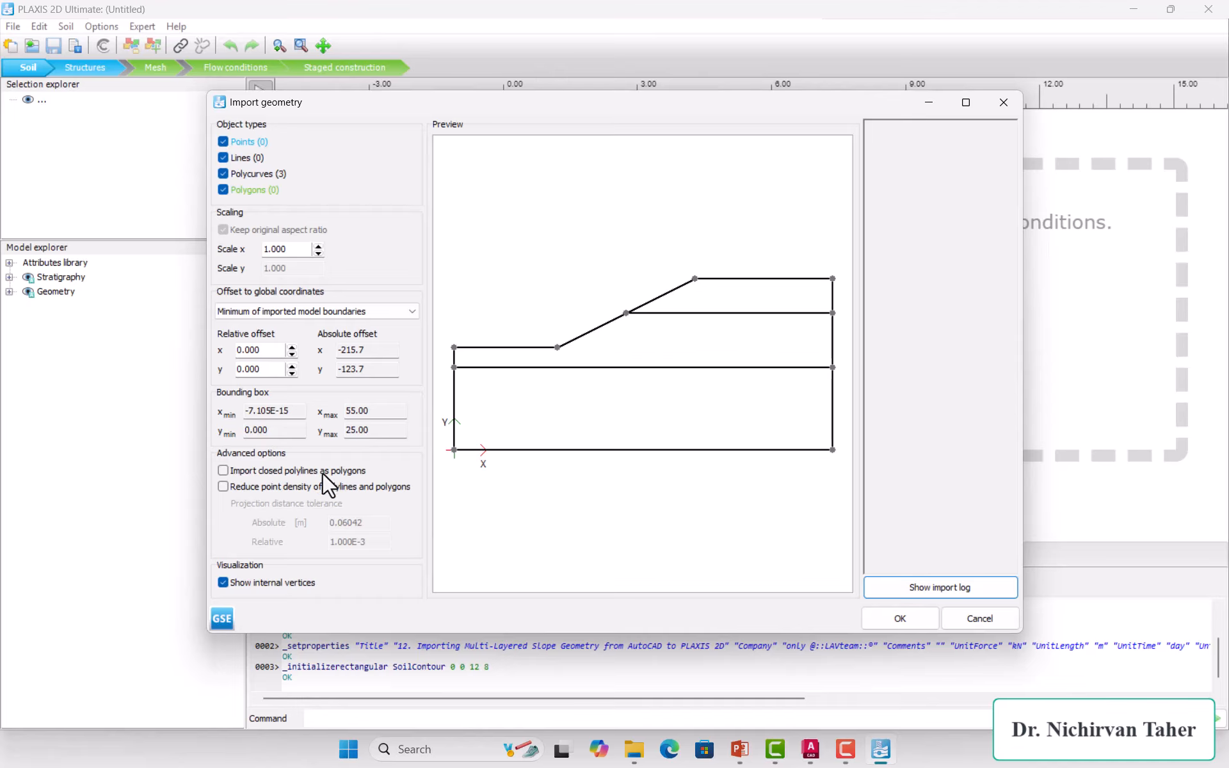
click(223, 471)
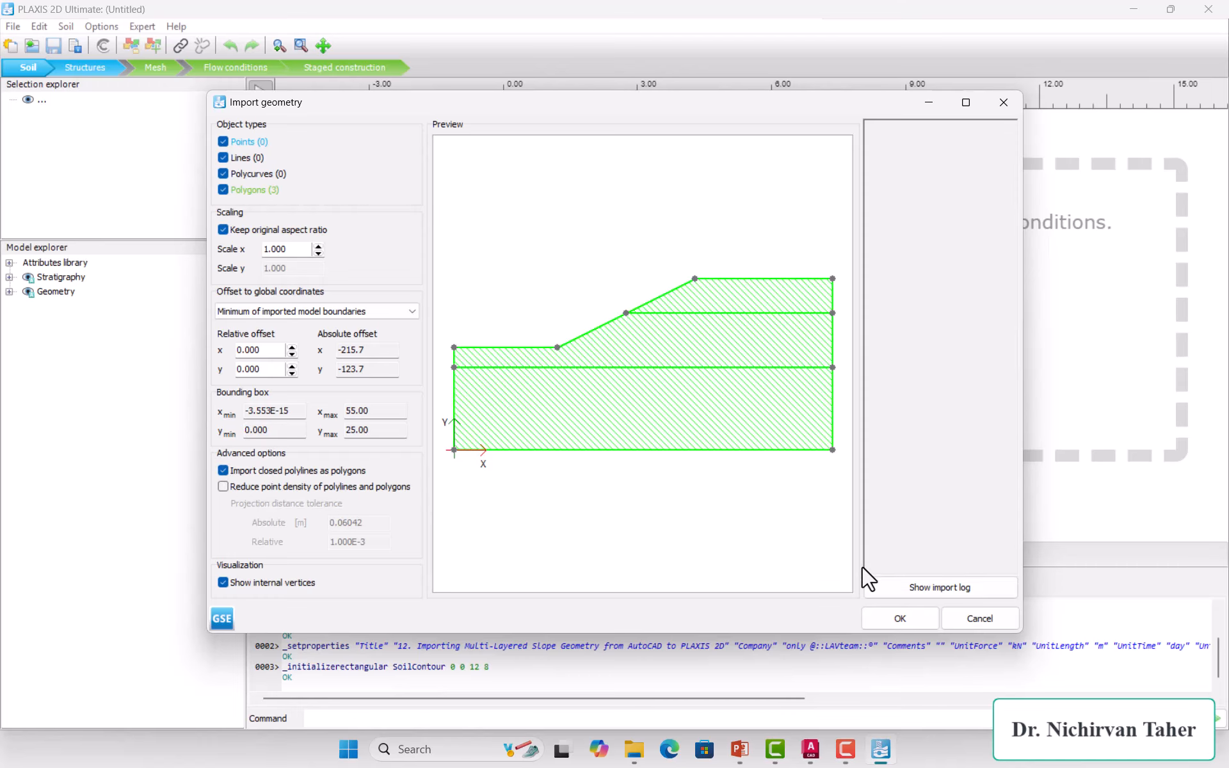
click(900, 620)
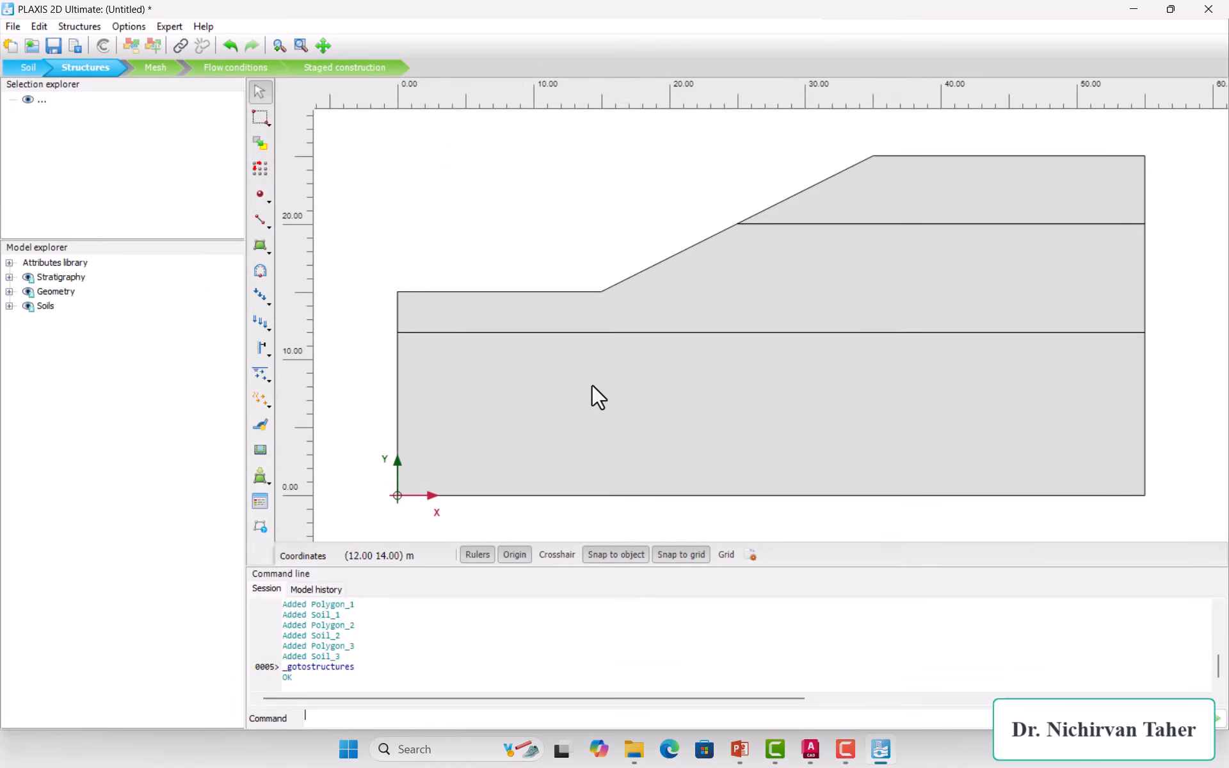
drag(805, 567, 800, 679)
click(896, 256)
click(825, 320)
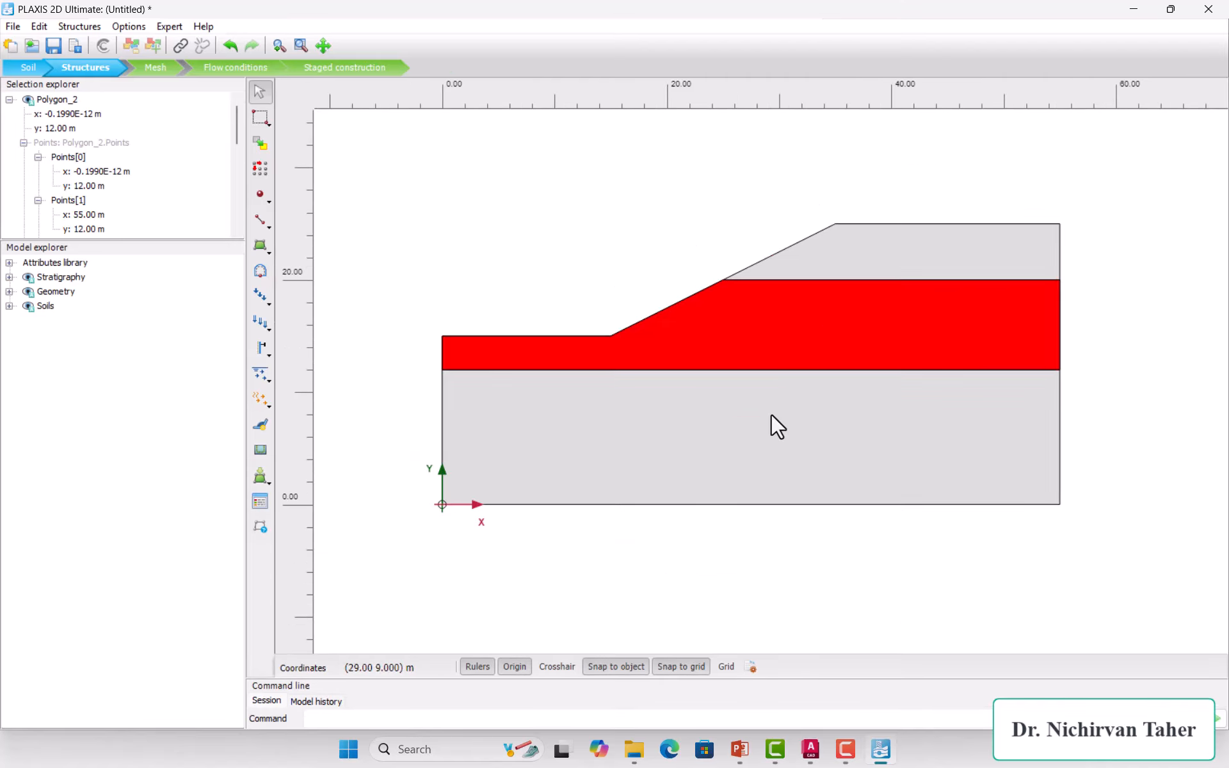
click(772, 415)
scroll(887, 168, up, 1)
click(874, 265)
click(845, 346)
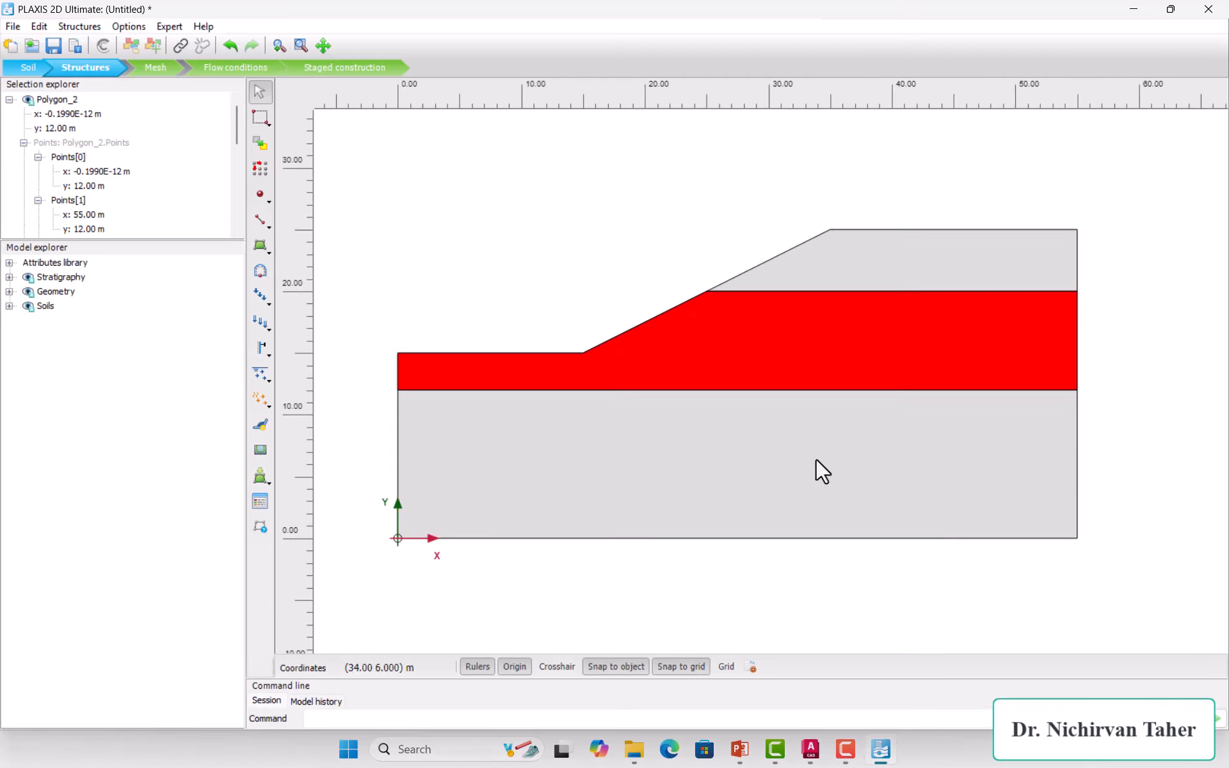
click(787, 448)
click(841, 274)
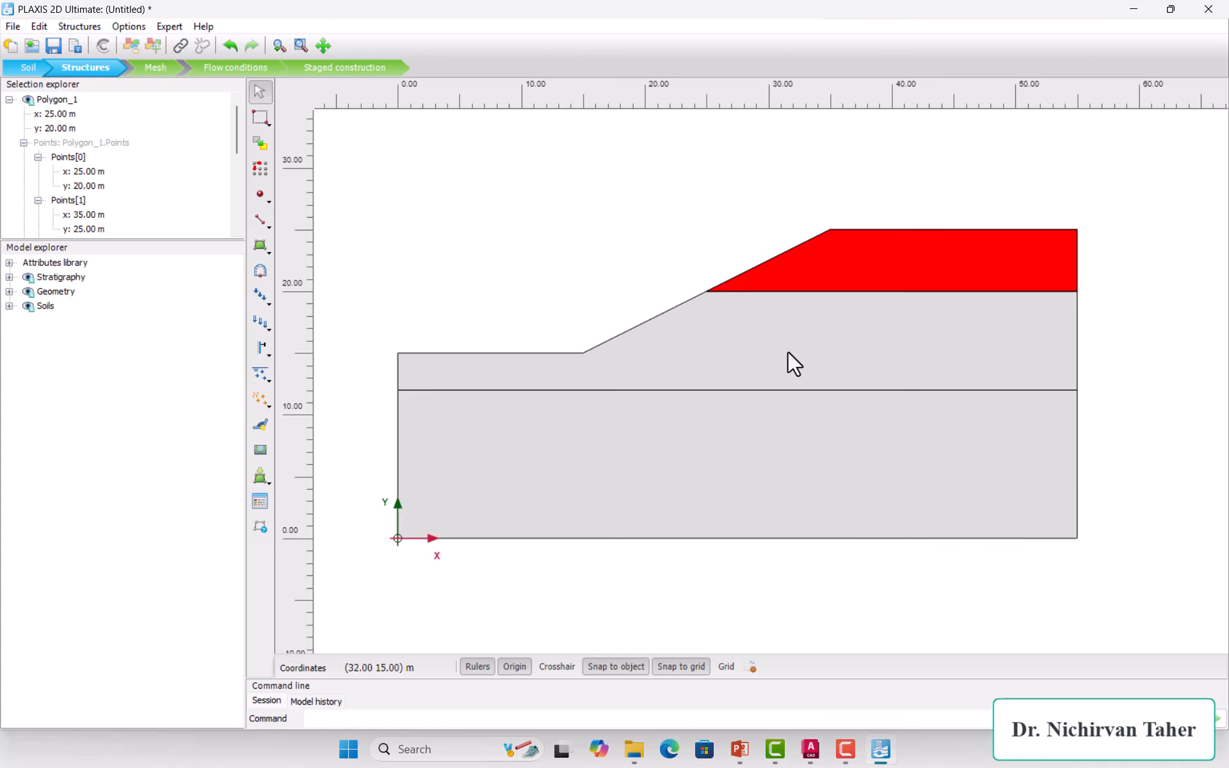
click(738, 464)
click(506, 216)
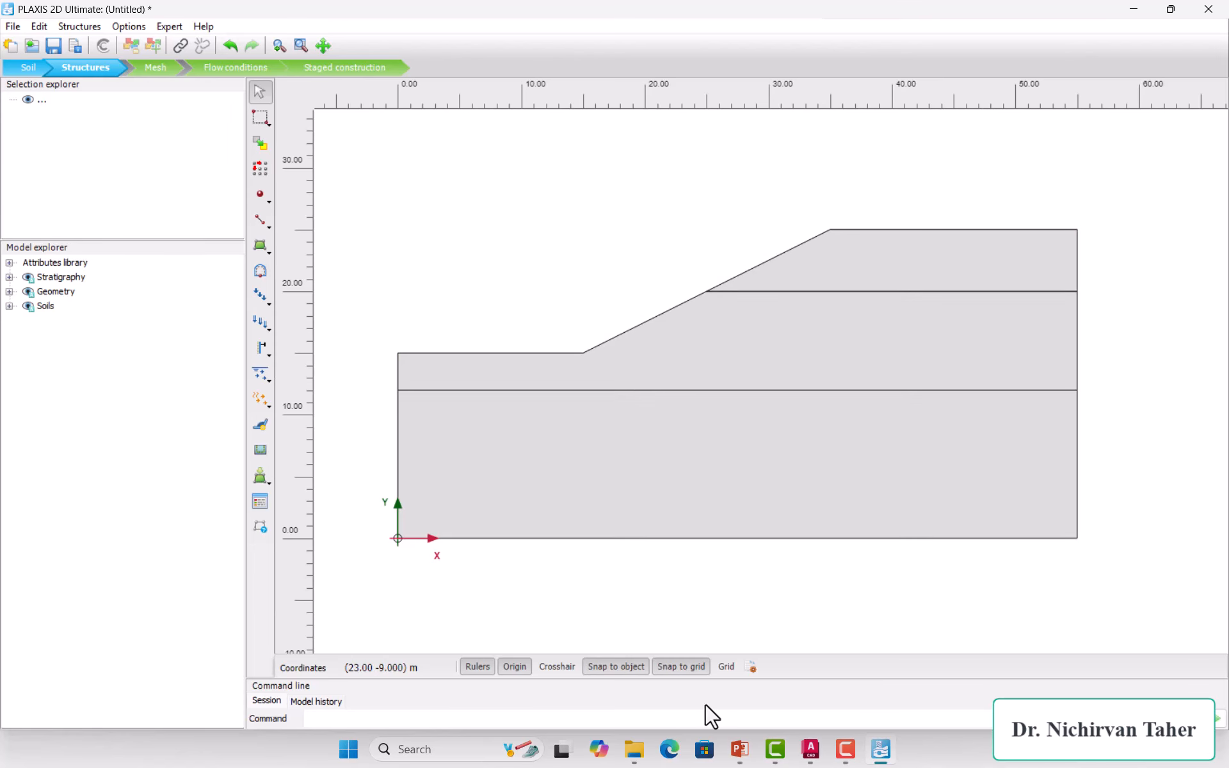
click(739, 749)
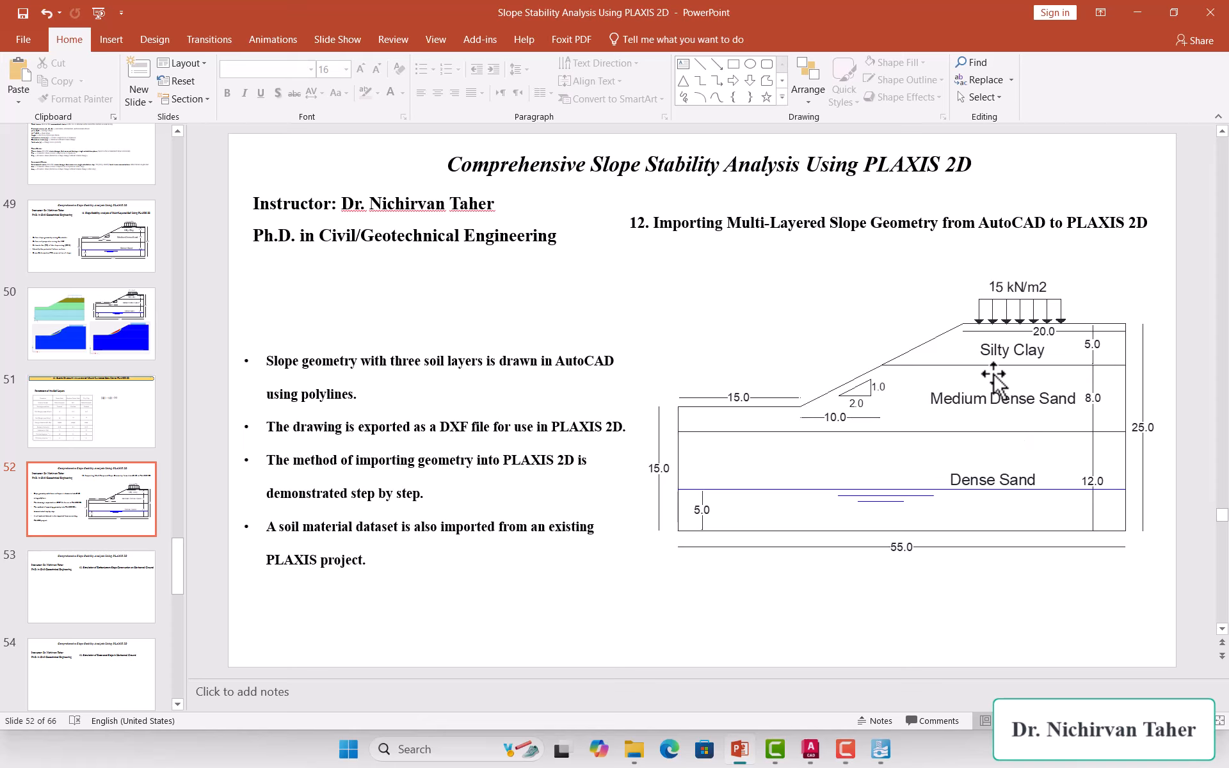
click(880, 756)
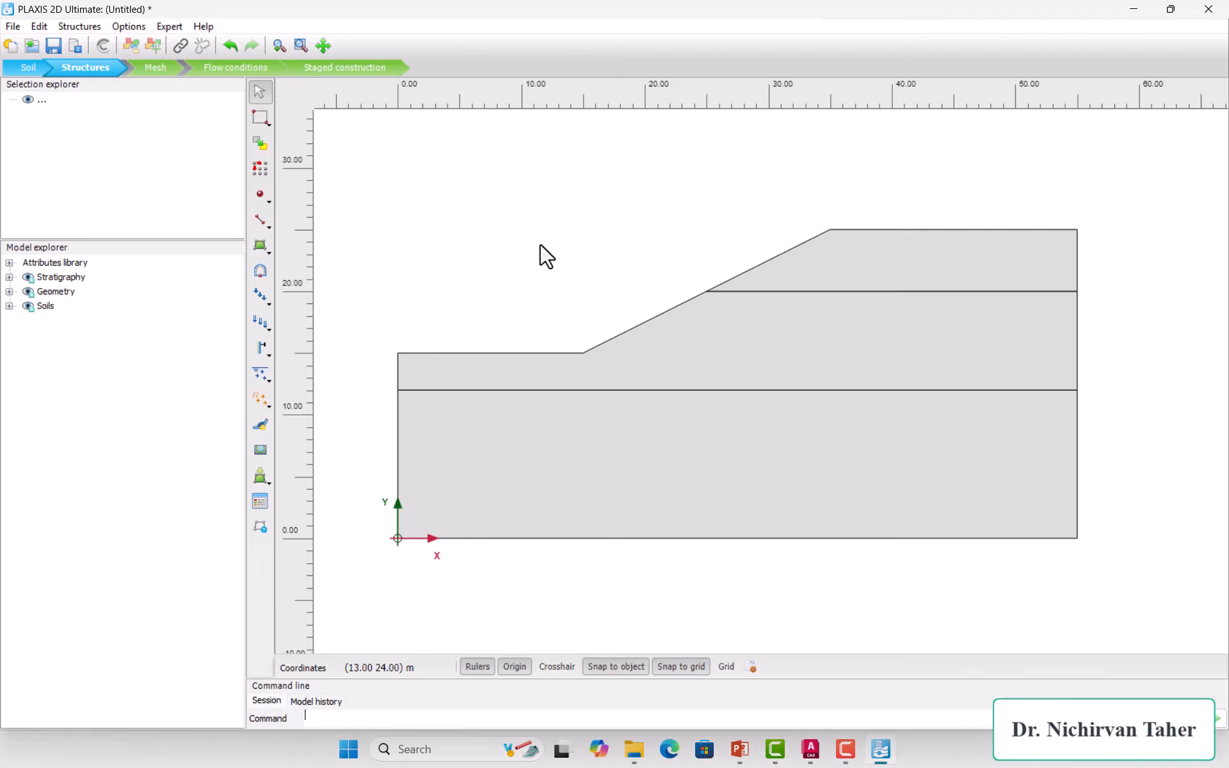
Step: In the material sets, show other sources and set the source to a PLAXIS project file
click(259, 502)
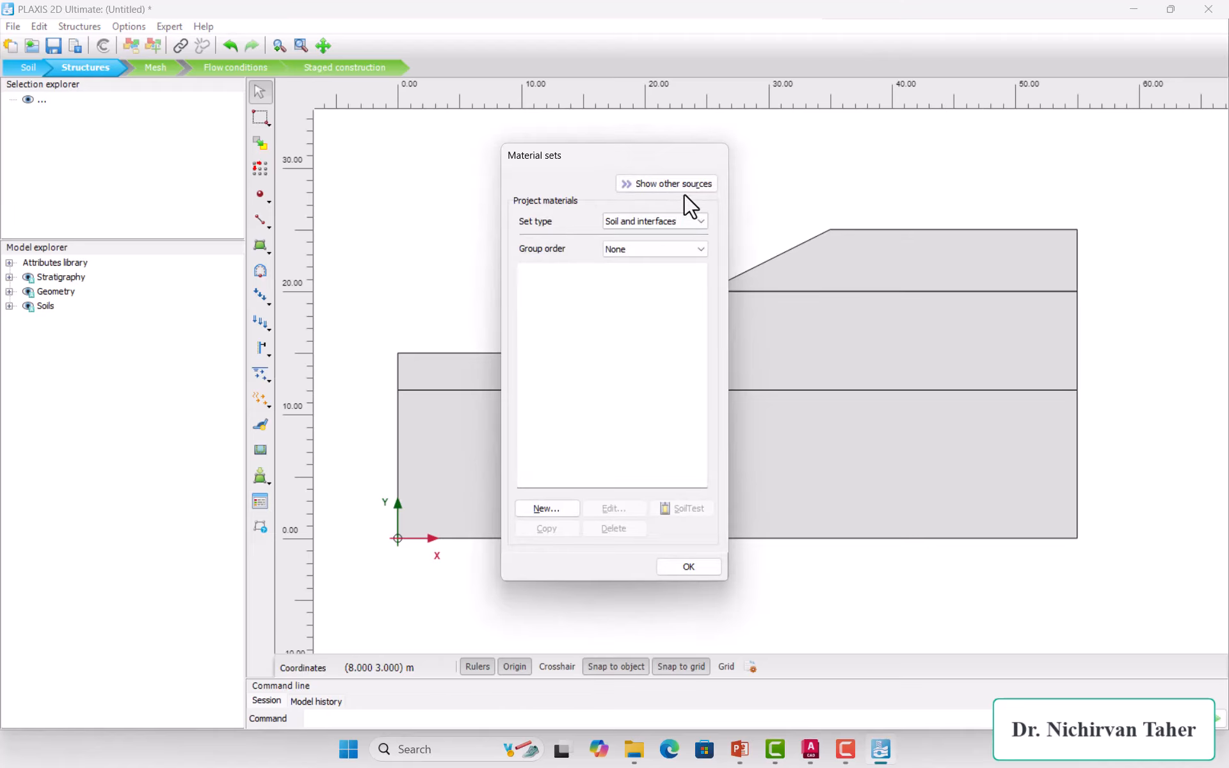
click(697, 185)
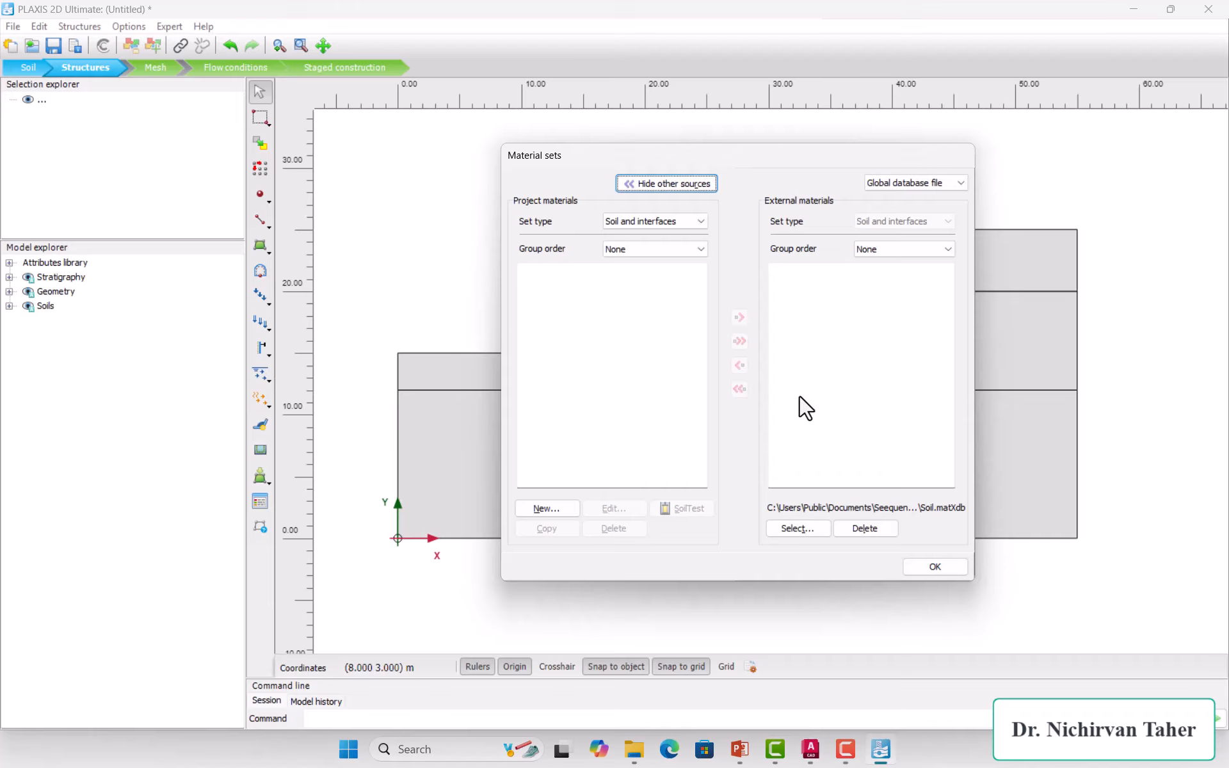
click(943, 181)
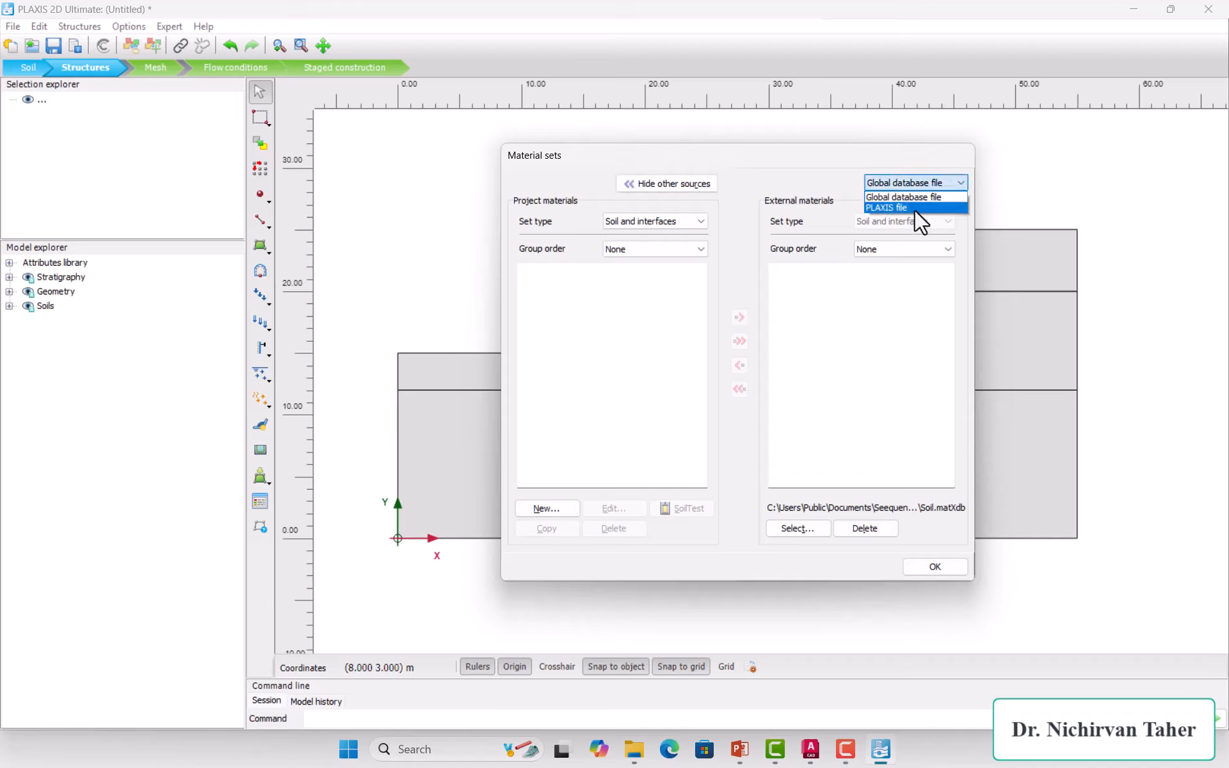
click(915, 208)
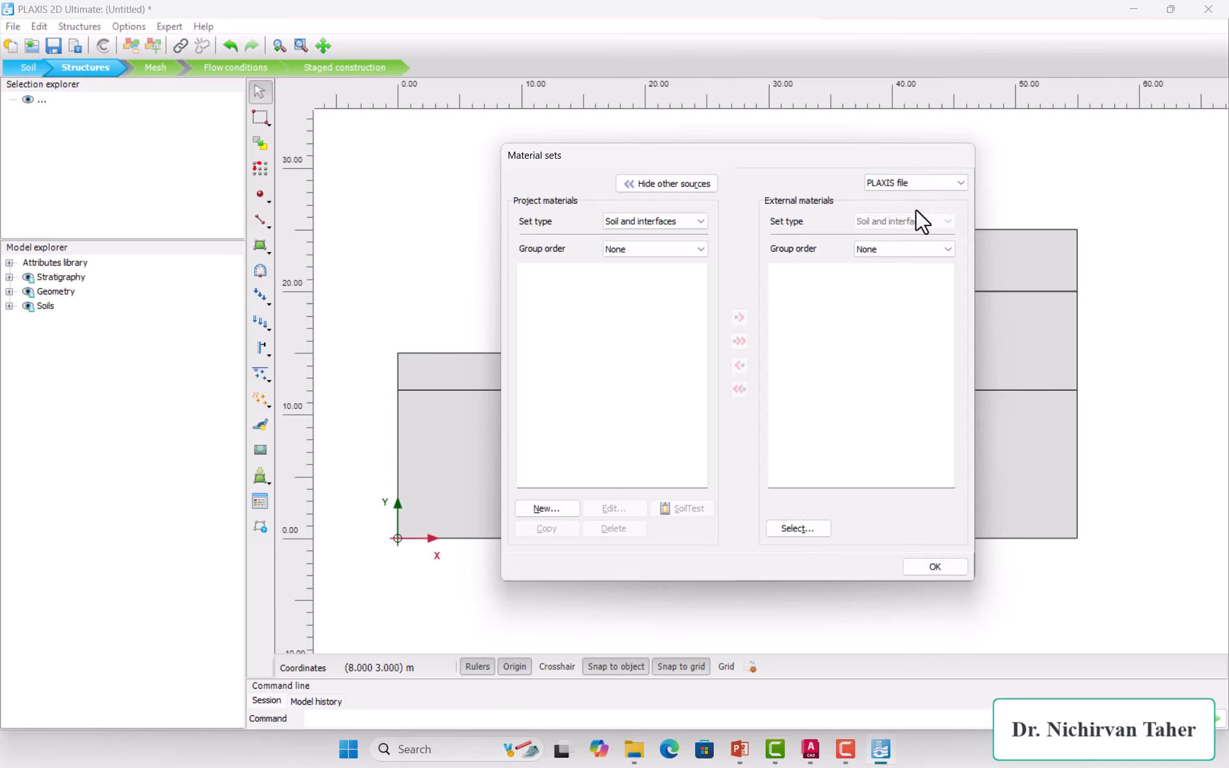
click(802, 529)
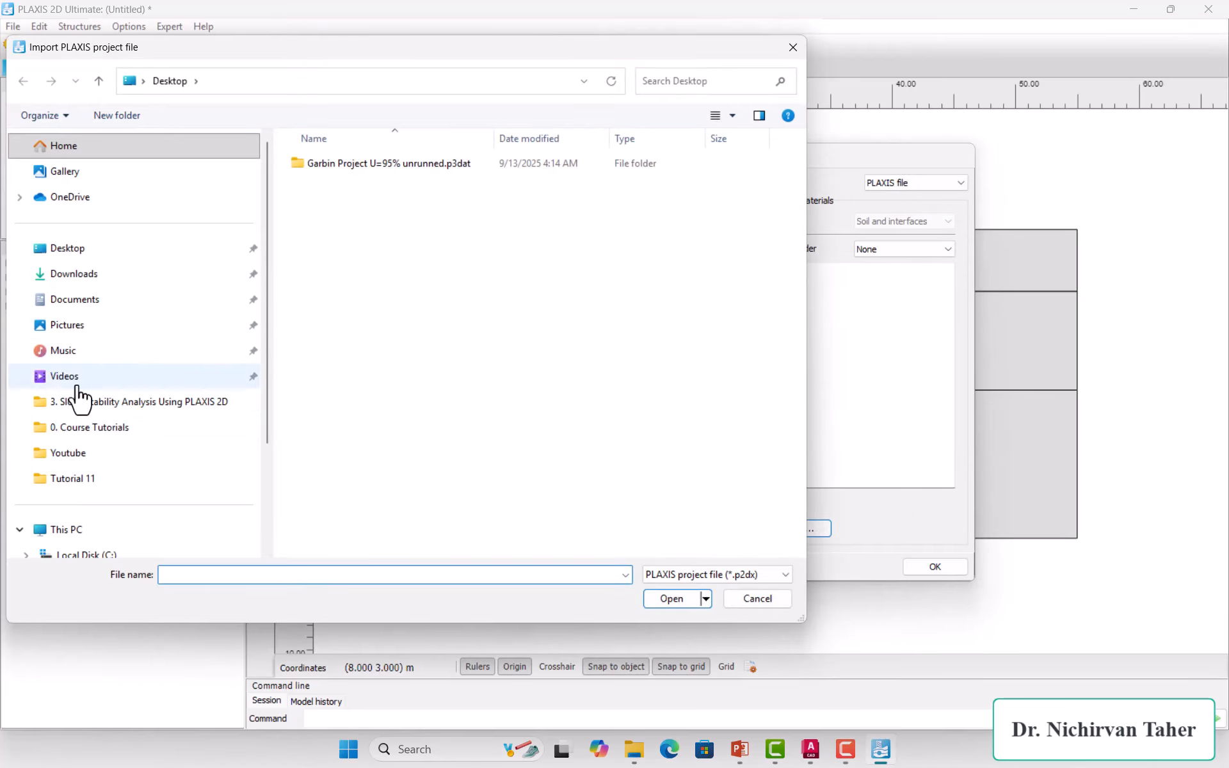
Step: Load materials from the project 11 multi-layered slope file in D:\0. Plaxis Courses\...\0. PLAXIS Files
scroll(82, 494, down, 1)
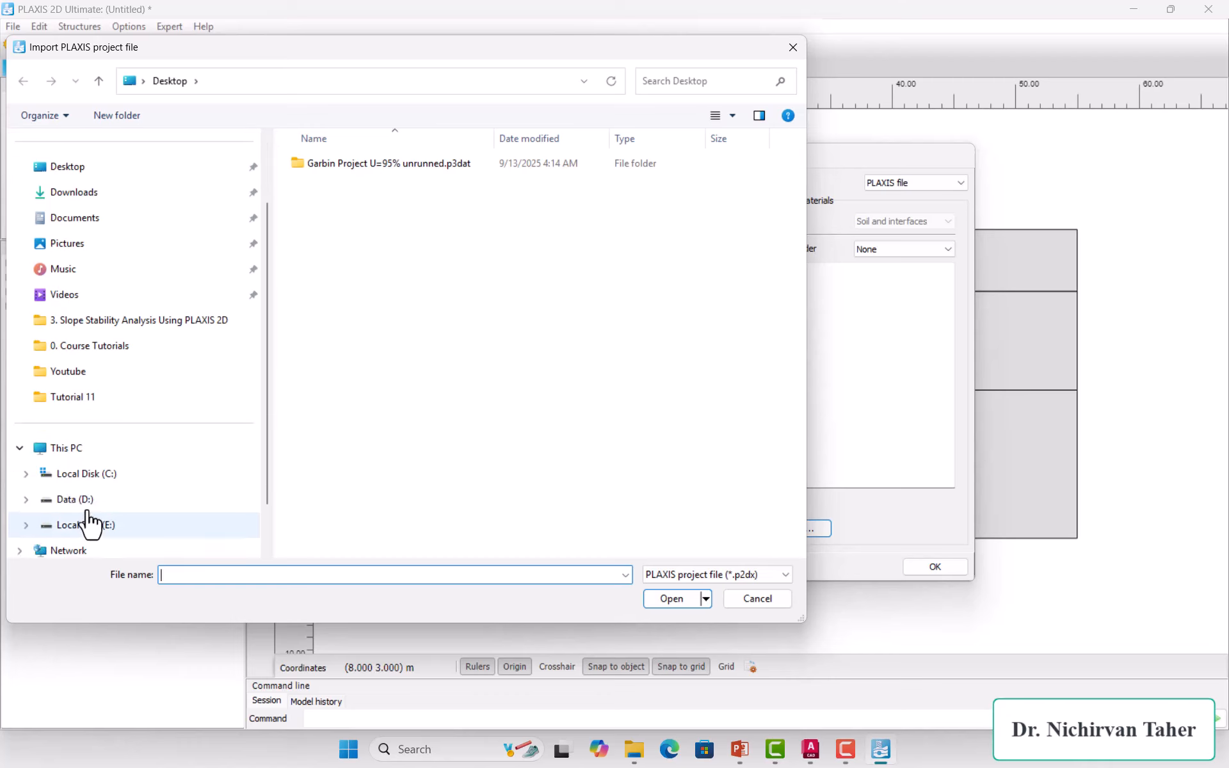
click(92, 503)
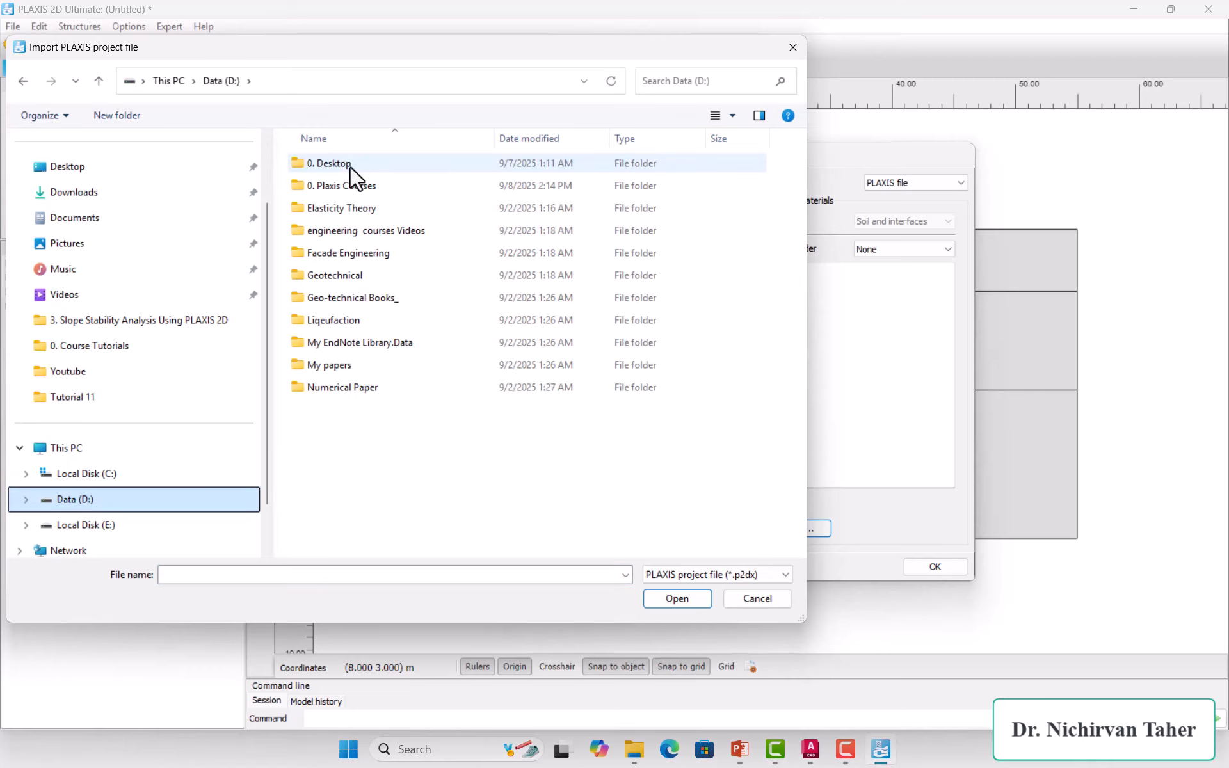
click(333, 186)
double_click(332, 186)
double_click(353, 228)
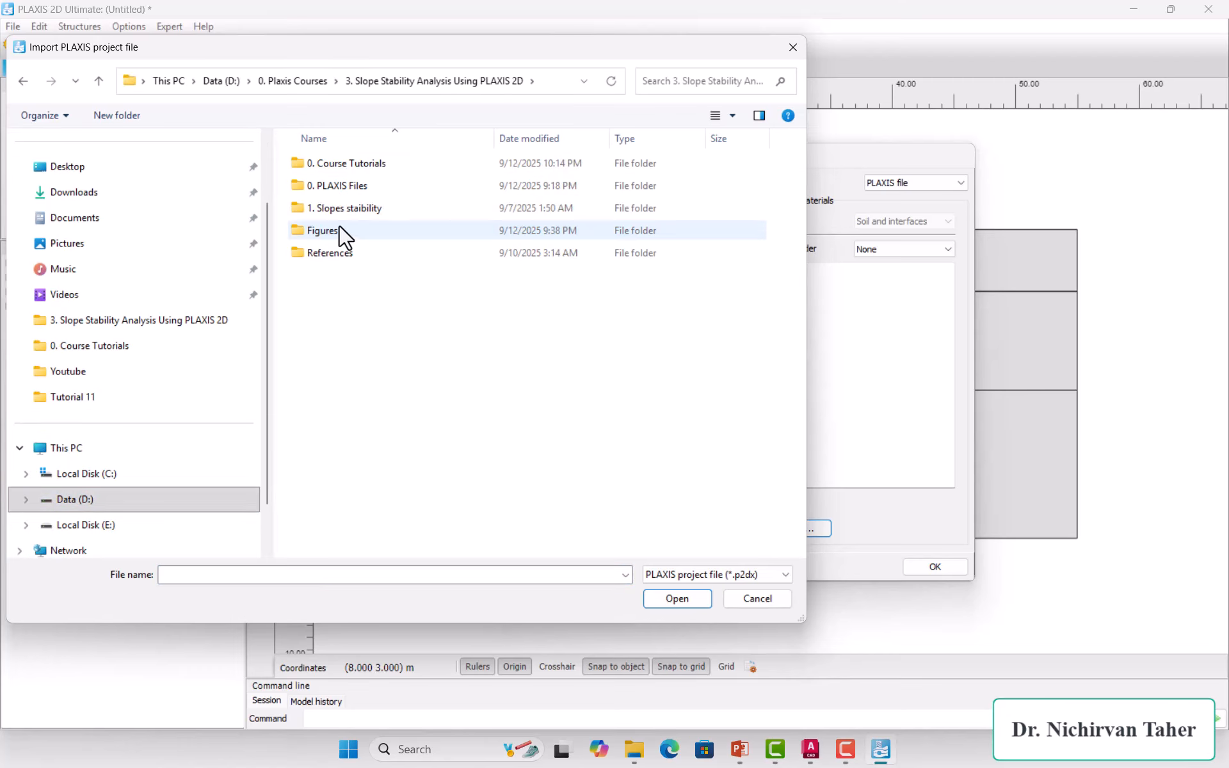
double_click(357, 186)
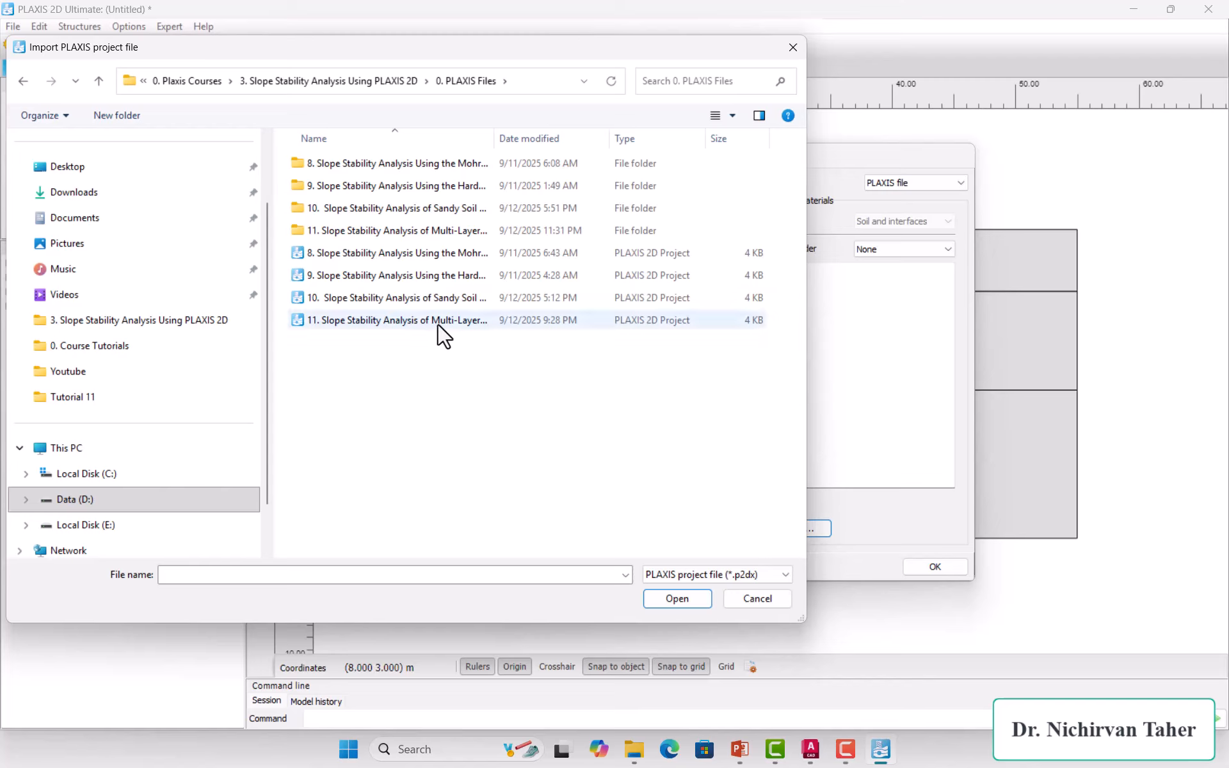
click(341, 324)
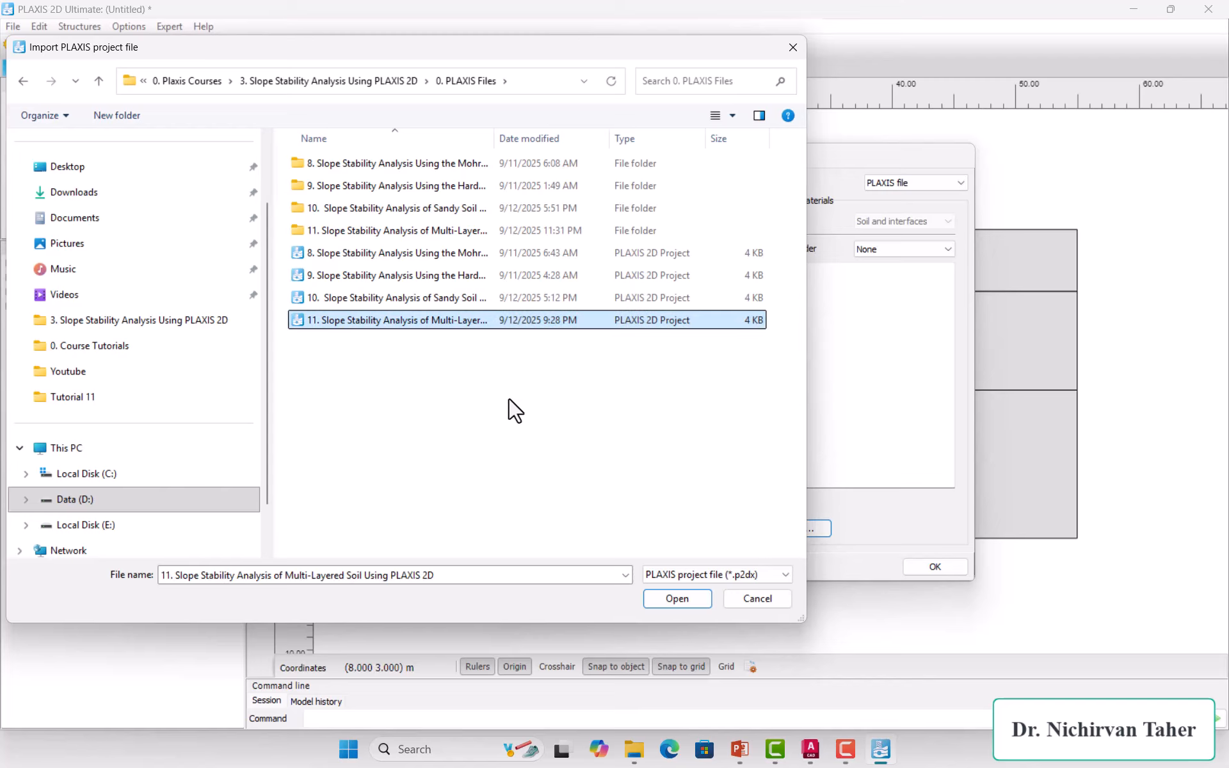
click(679, 598)
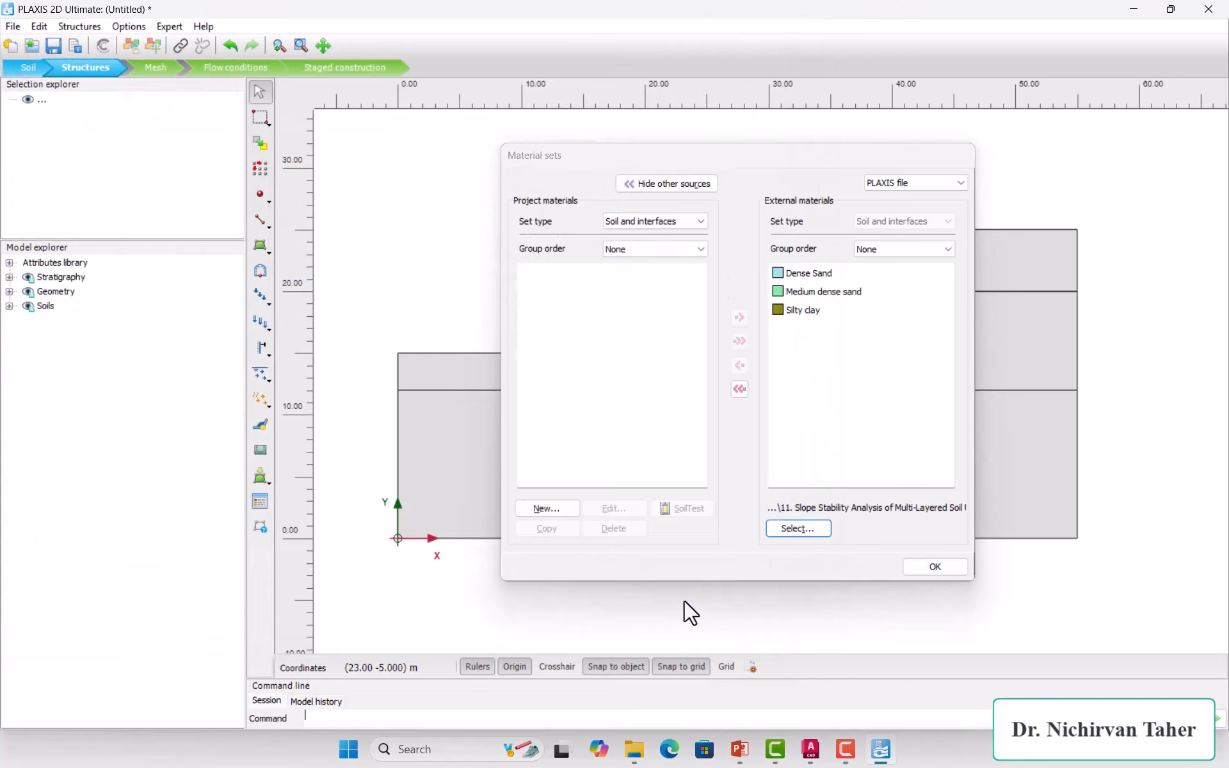
Step: Copy the three external materials (Dense Sand, Medium dense sand, Silty clay) into the project and confirm
click(818, 274)
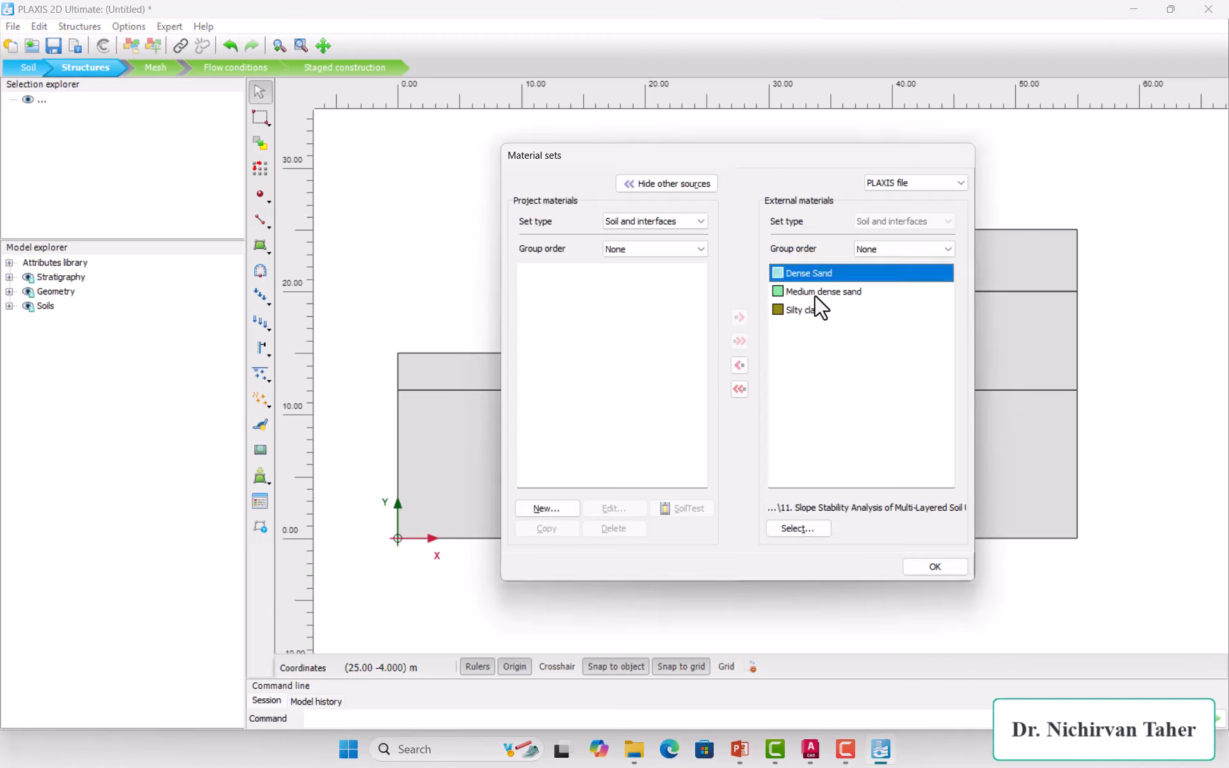
click(817, 292)
click(811, 311)
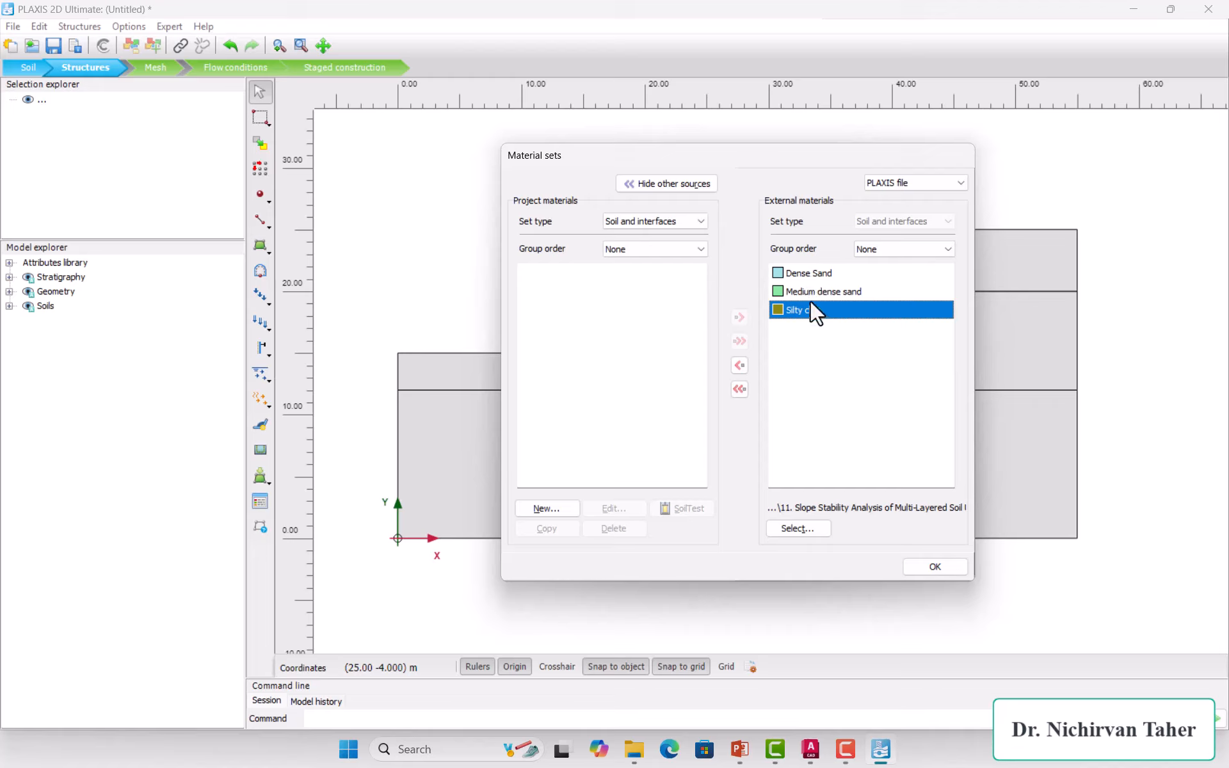
drag(812, 303, 811, 273)
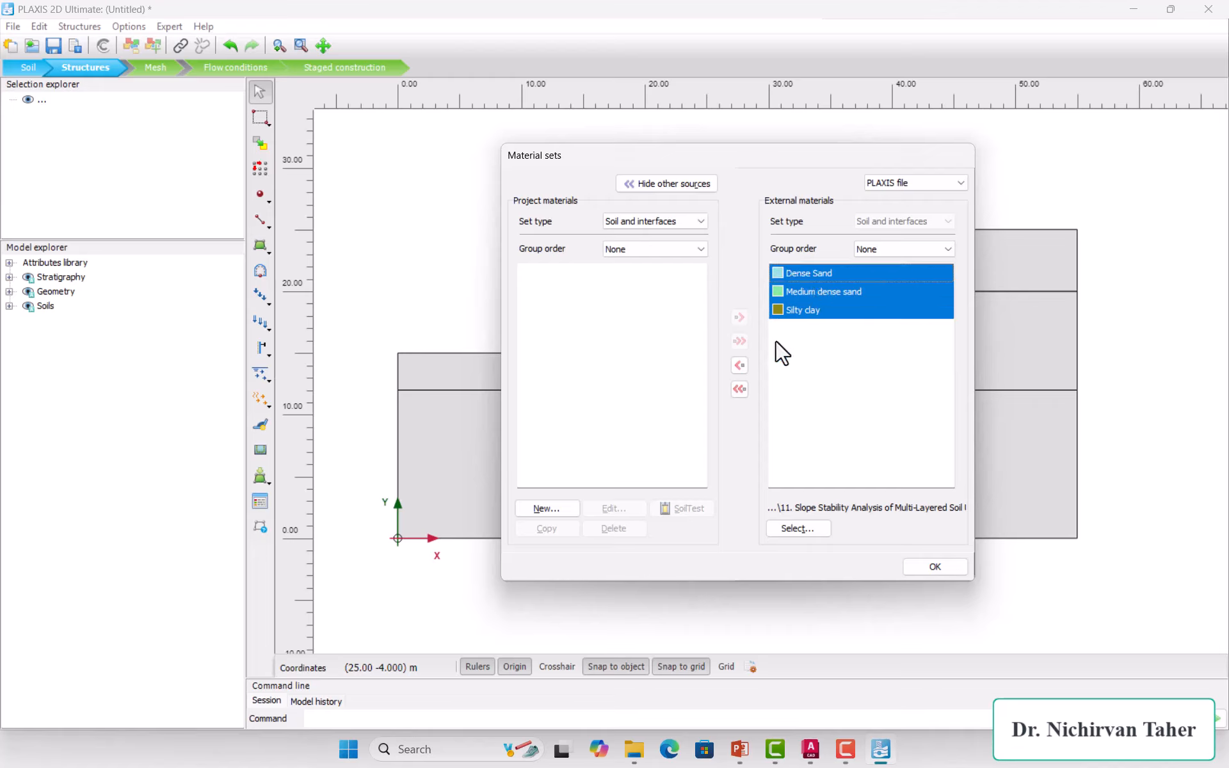
click(738, 365)
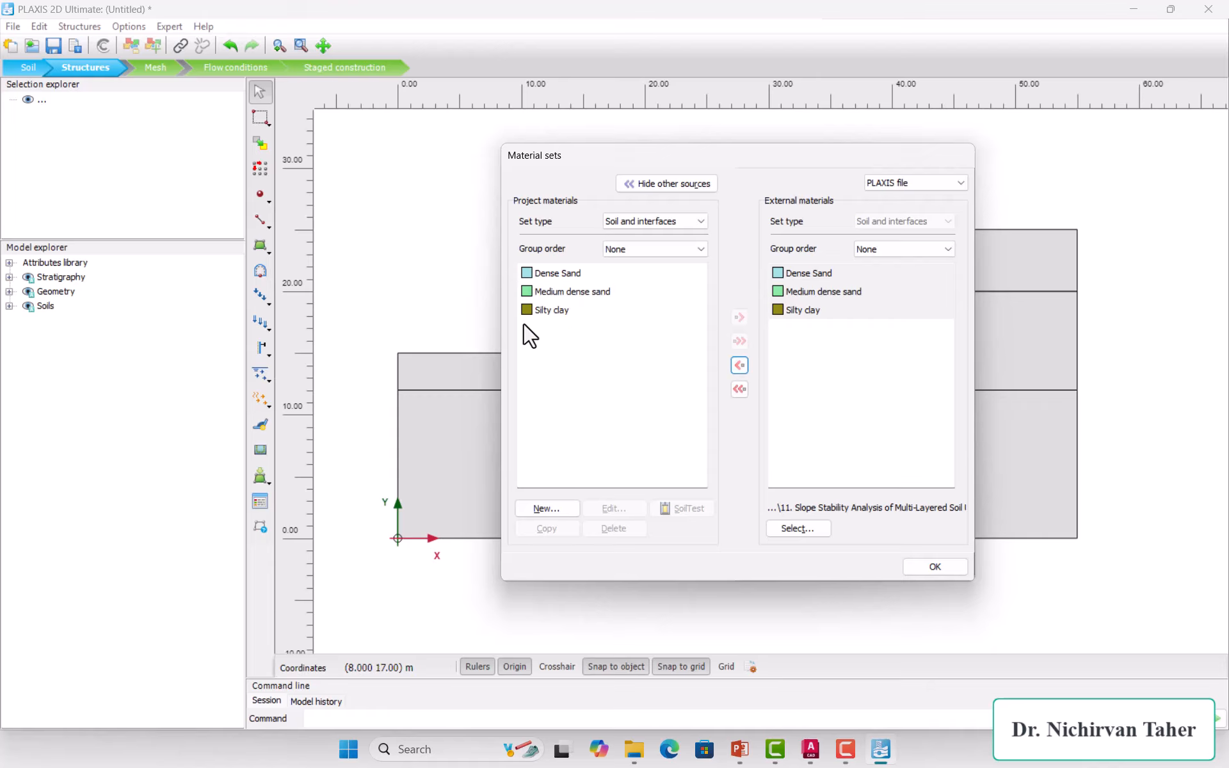
click(932, 567)
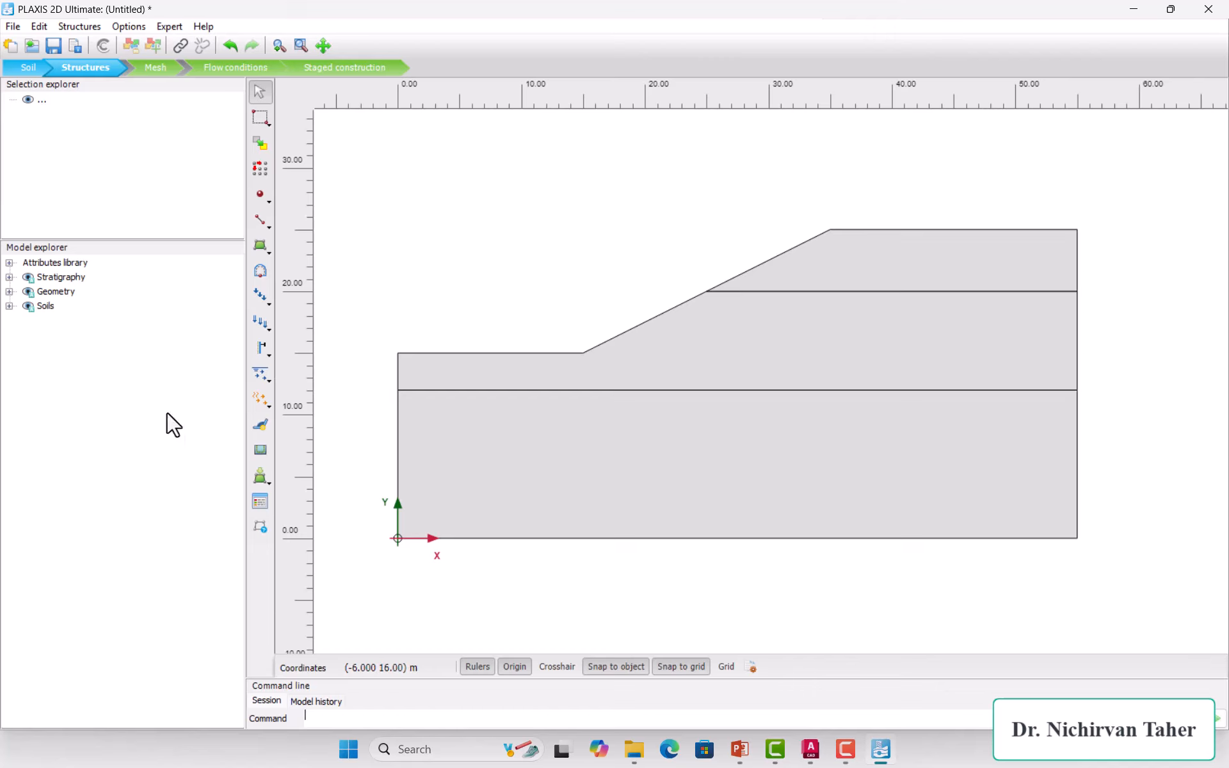
Step: With external sources hidden, drop Silty clay, Medium dense sand and Dense Sand onto the top, middle and bottom polygons
click(260, 502)
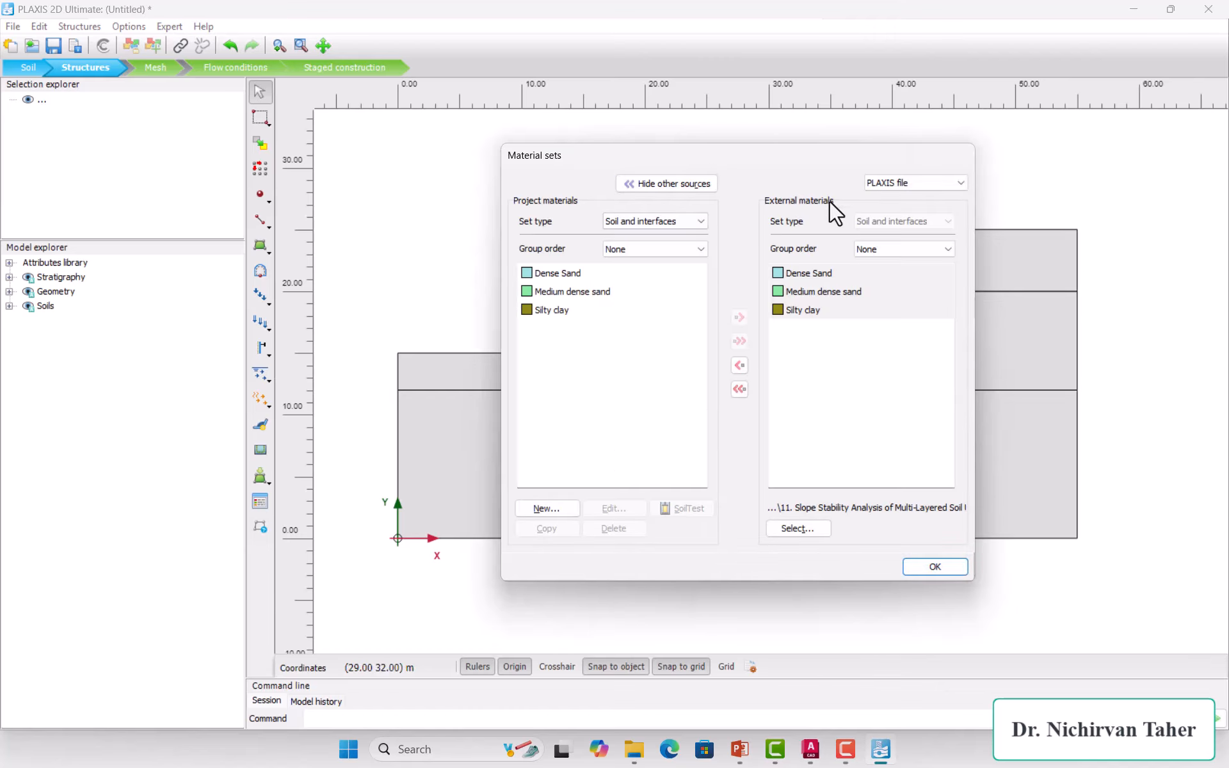
click(659, 184)
drag(703, 163, 395, 210)
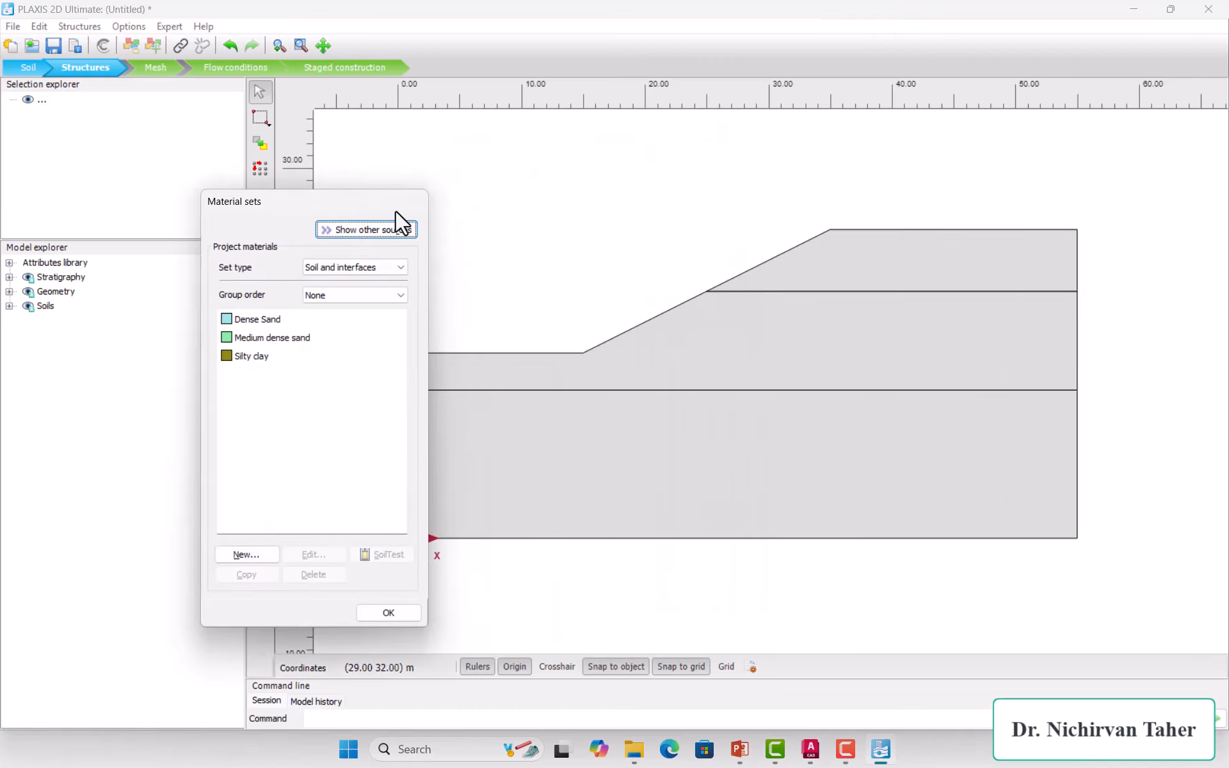
click(246, 356)
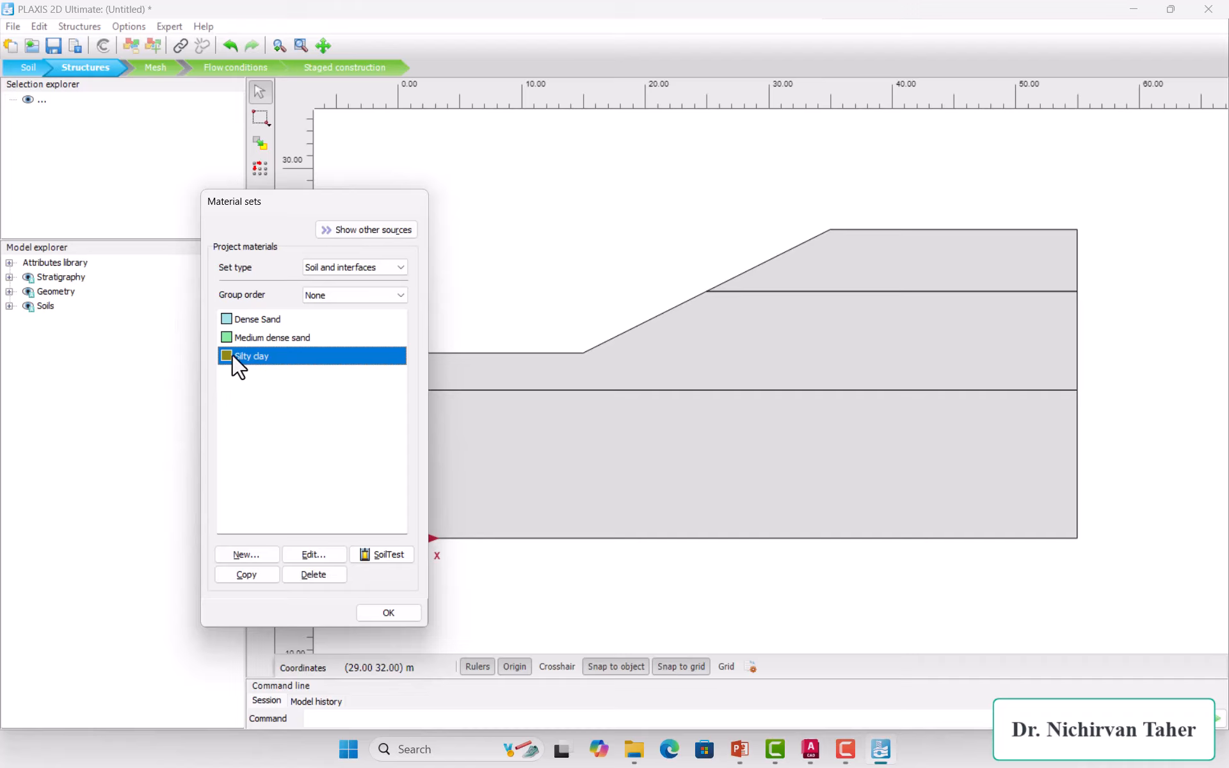
drag(895, 251, 894, 251)
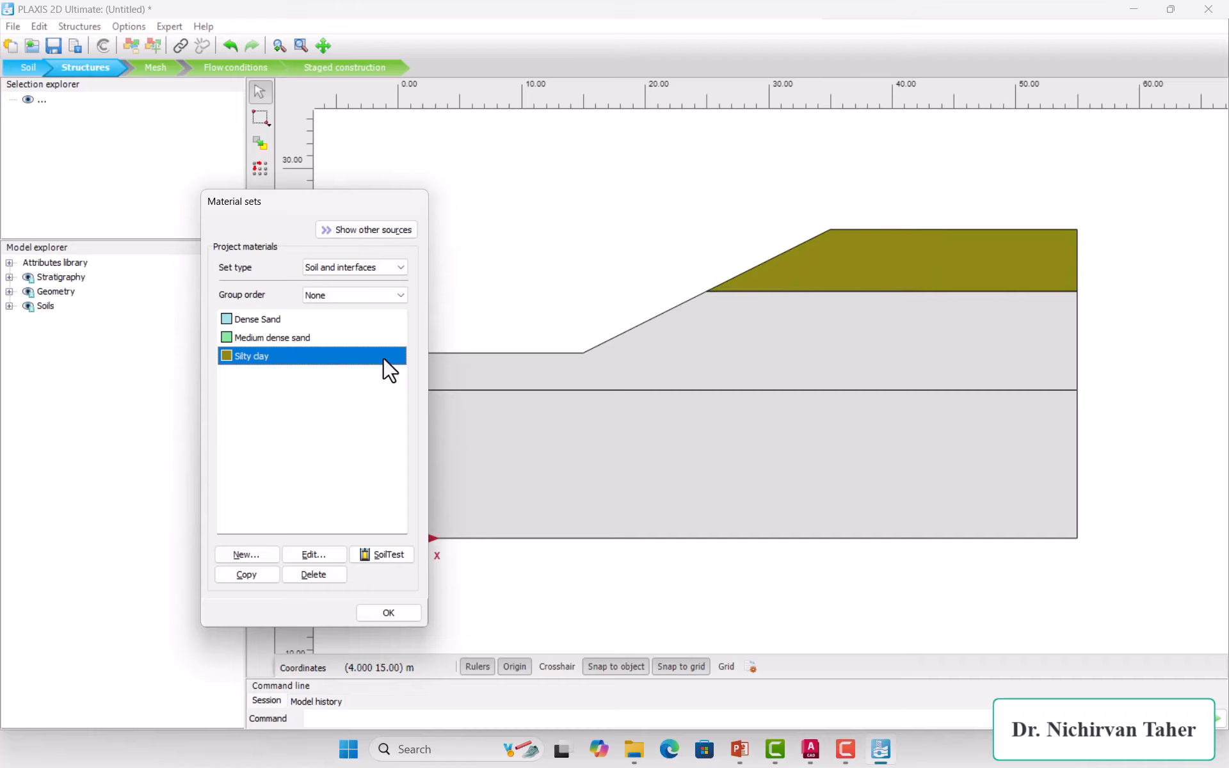
drag(233, 337, 780, 345)
drag(230, 319, 643, 462)
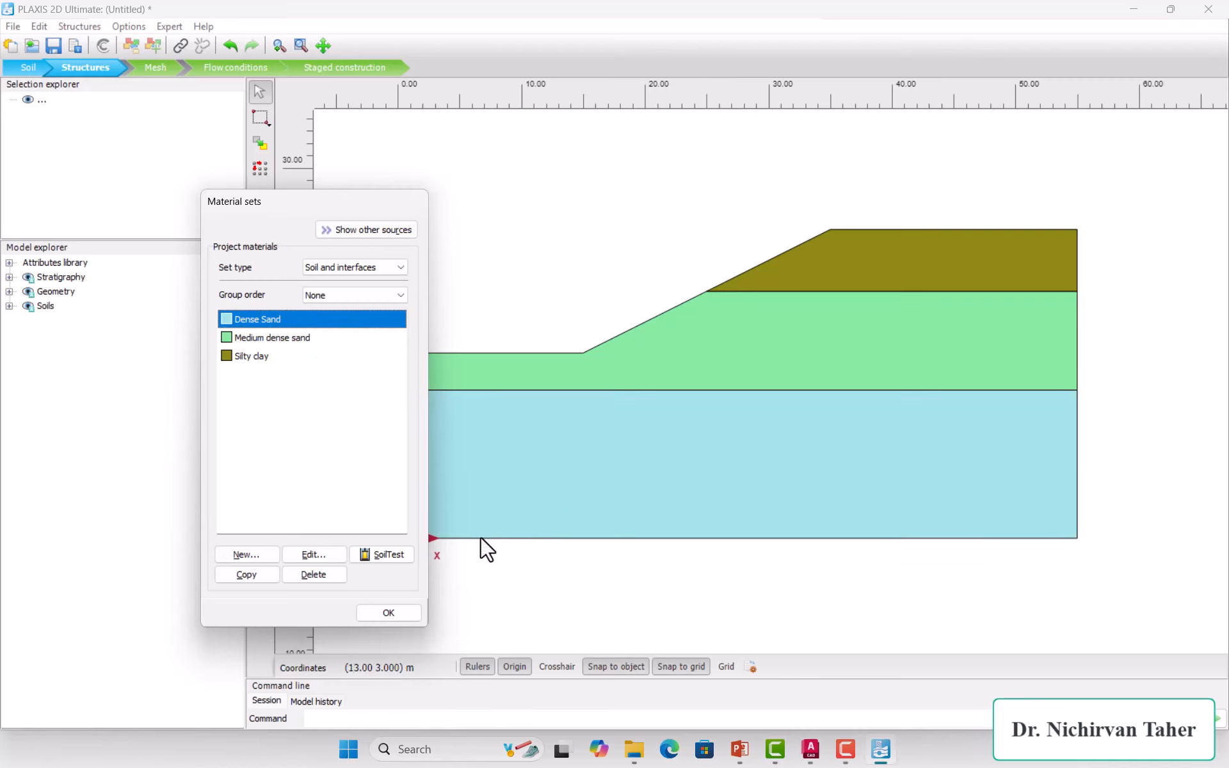
click(388, 612)
click(654, 478)
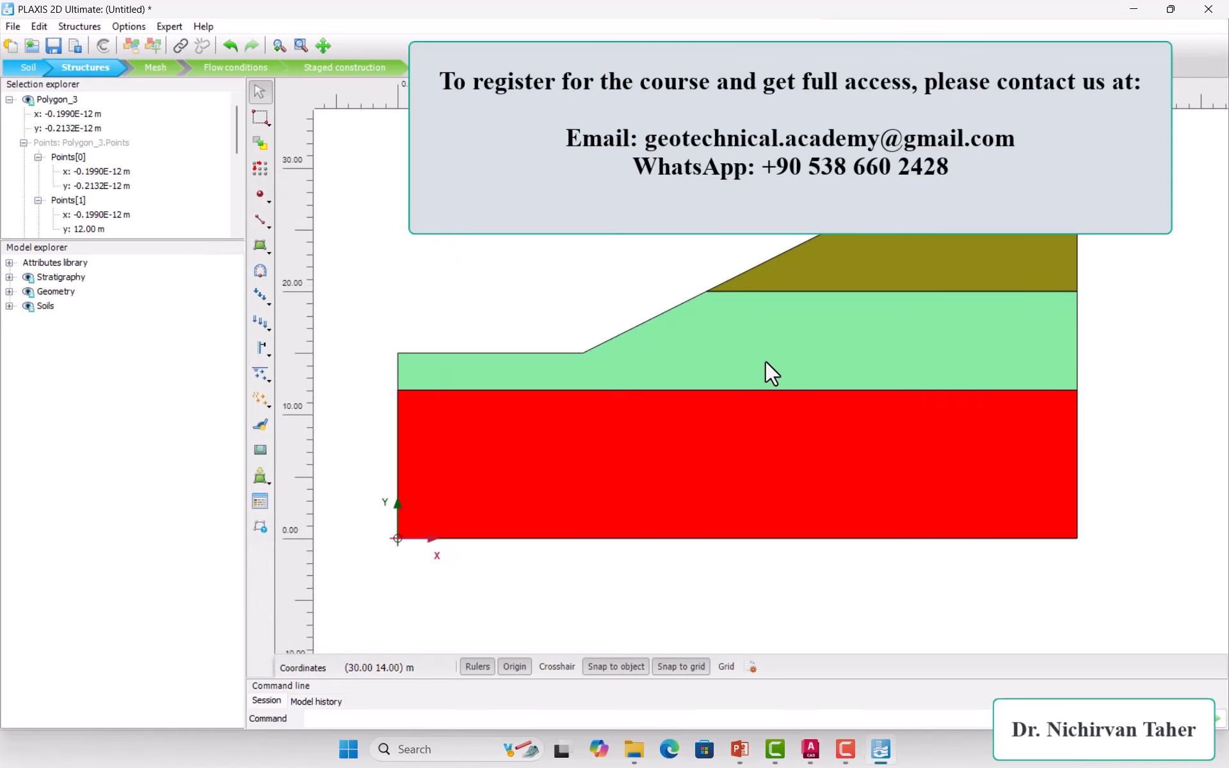